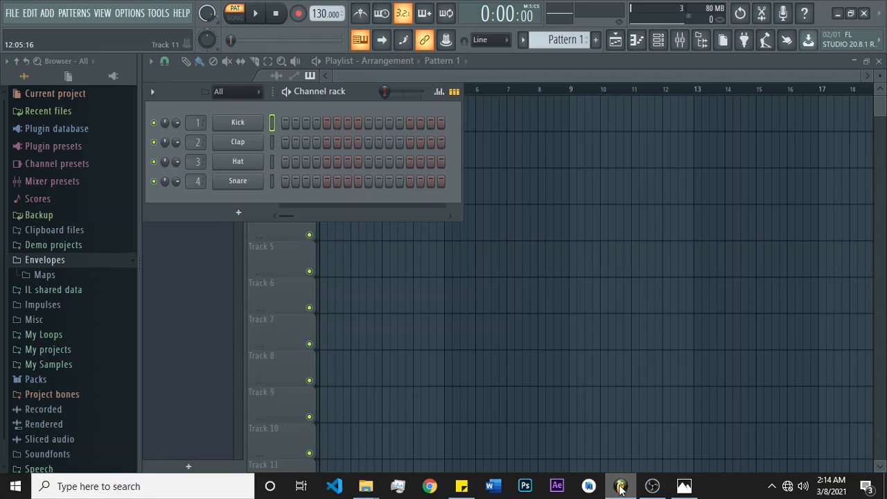
Switch to FL Studio and view the playlist, piano roll, mixer and channel rack in turn
left_click(621, 487)
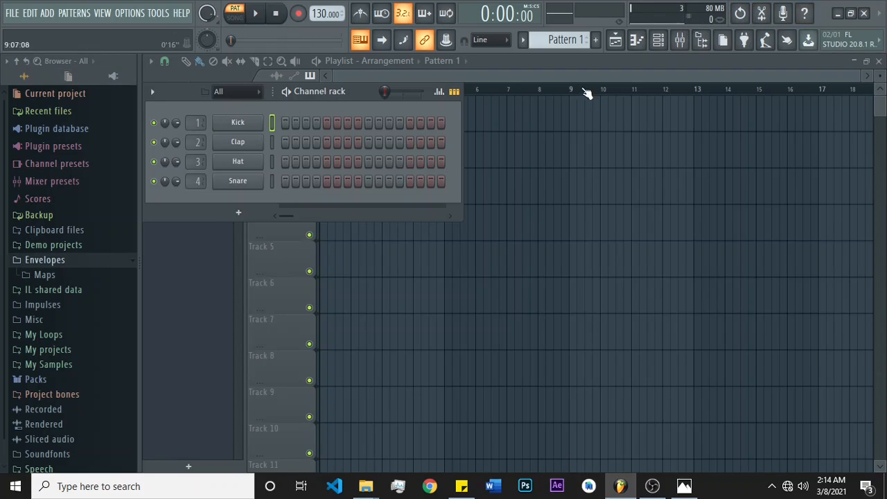
left_click(510, 76)
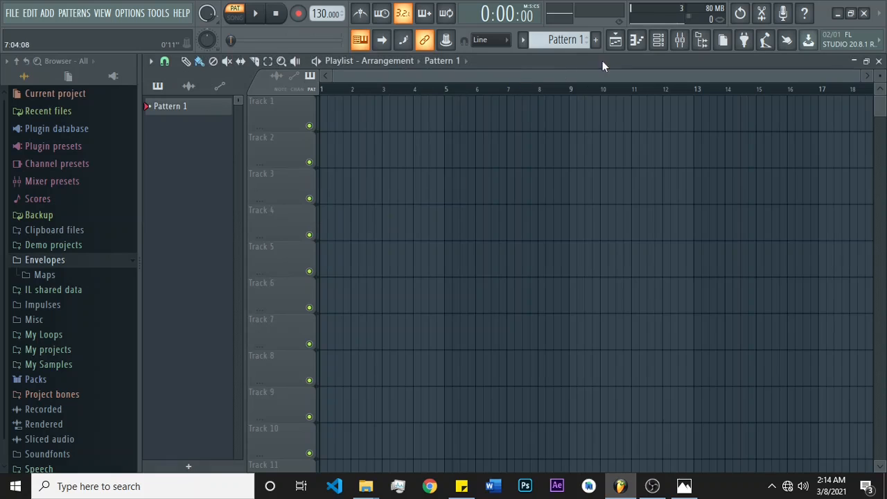
left_click(637, 41)
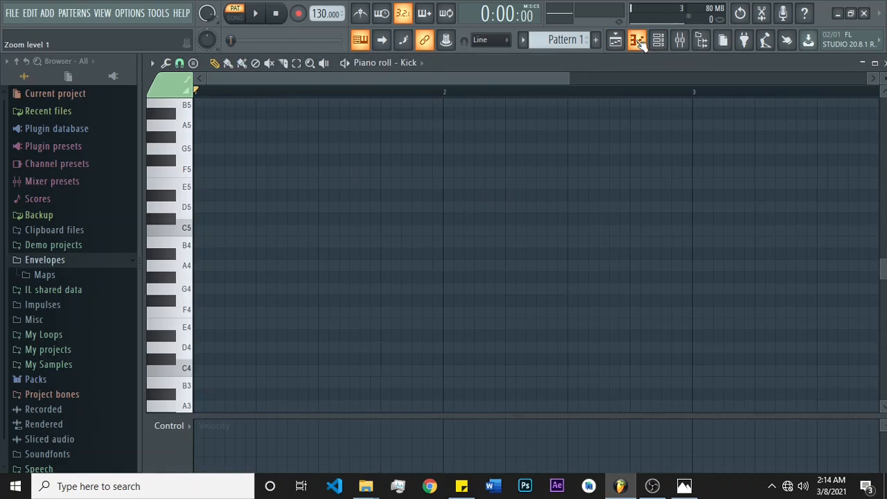
left_click(681, 42)
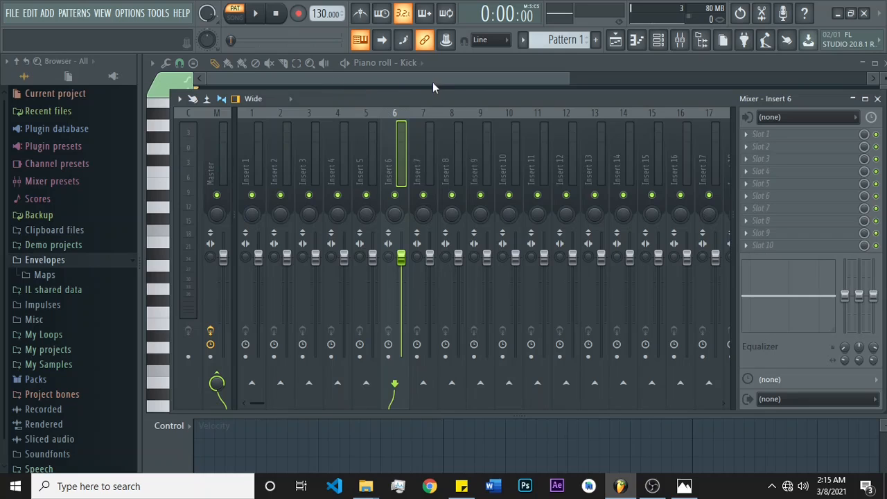
left_click(395, 81)
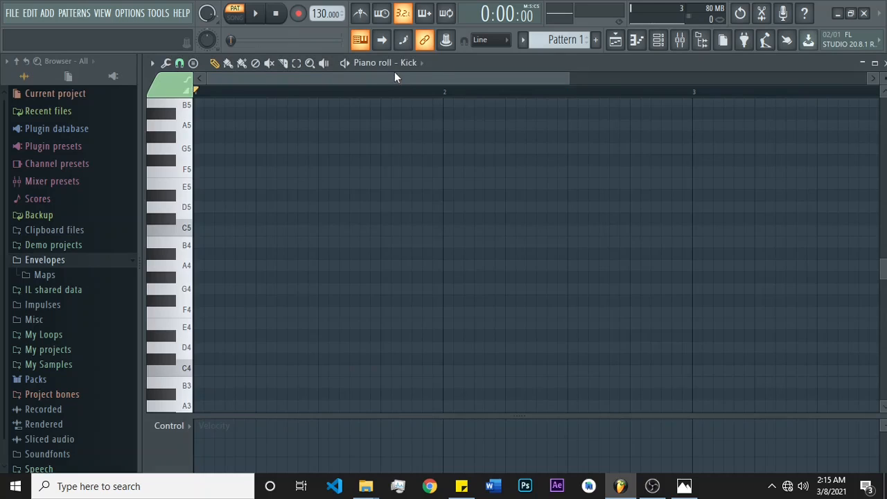
left_click(659, 40)
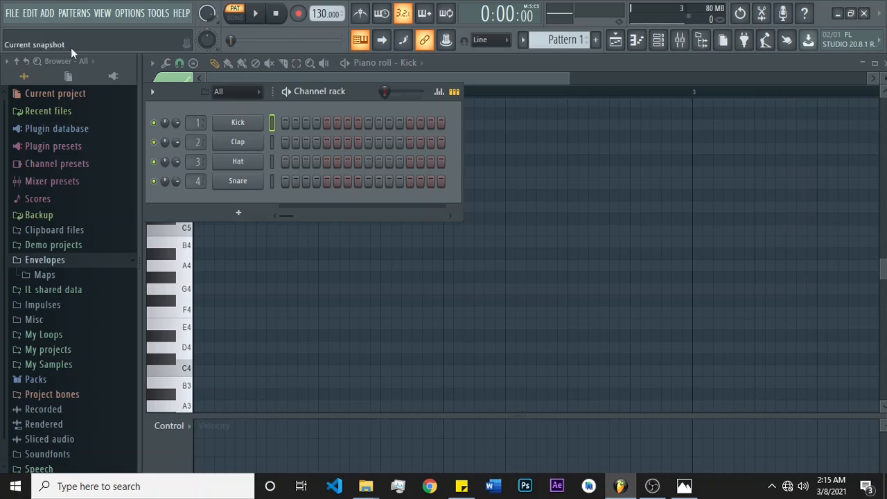
Start a new project
left_click(14, 16)
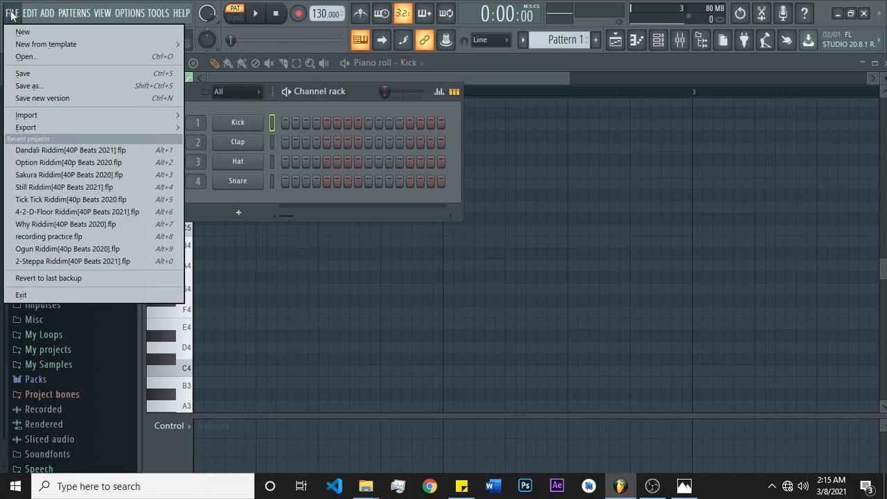
left_click(23, 34)
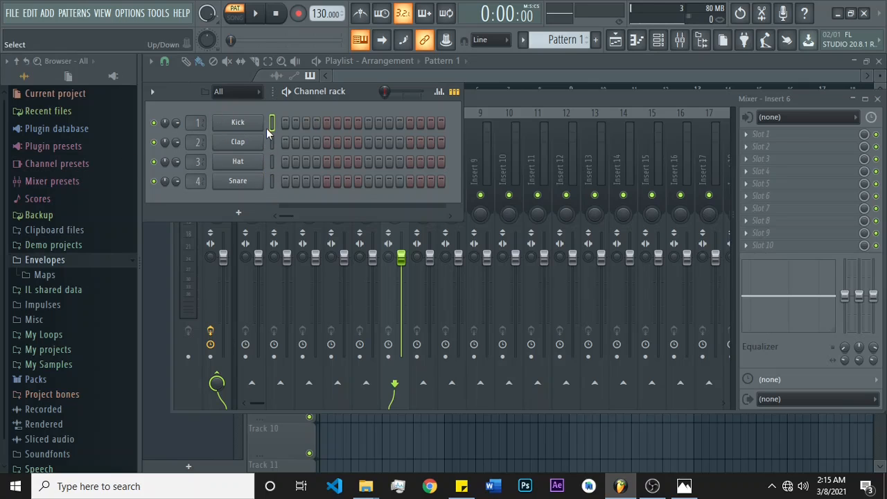
Audition the Kick channel at several pitches using the typing keyboard
key("h")
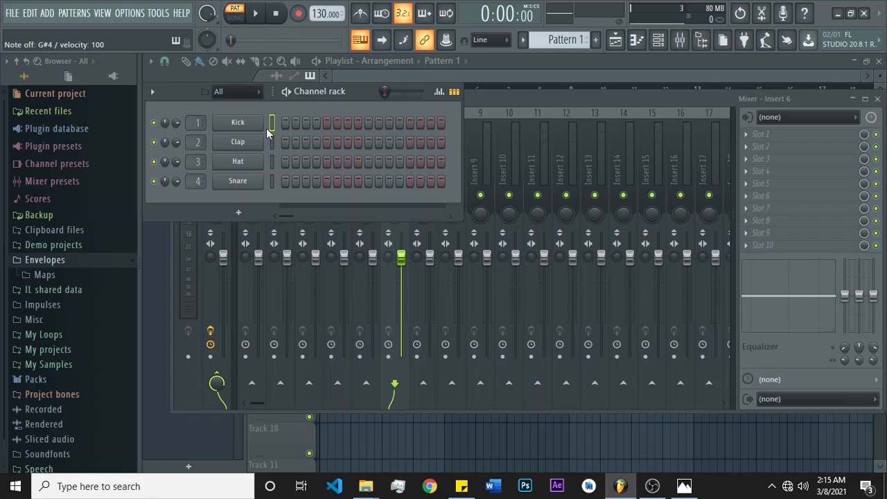
key("g")
key("g")
key("e")
key("w")
key("q")
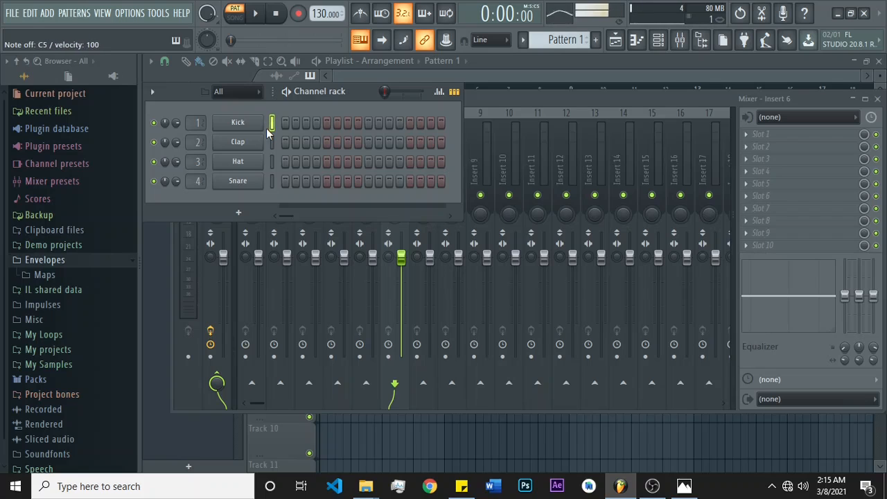
key("w")
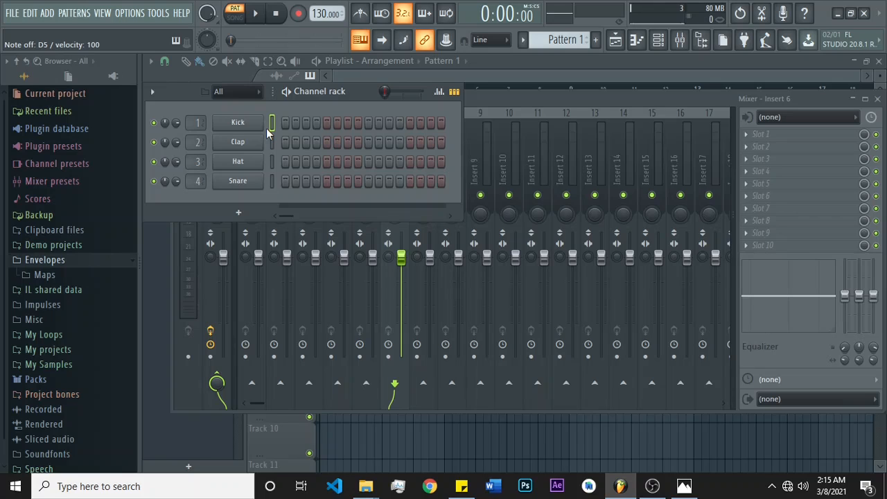
key("q")
key("q")
key("q")
key("q")
key("q")
key("q")
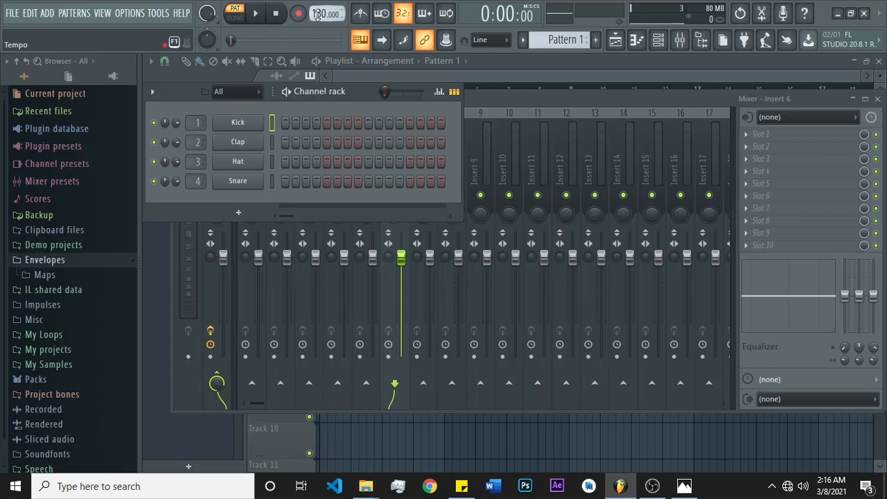
Set the project tempo to 98 BPM and check it by playing briefly with the metronome on
mouse_move(317, 15)
left_mouse_down()
mouse_move(317, 32)
mouse_move(317, 16)
left_mouse_up()
left_click(360, 16)
left_click(255, 14)
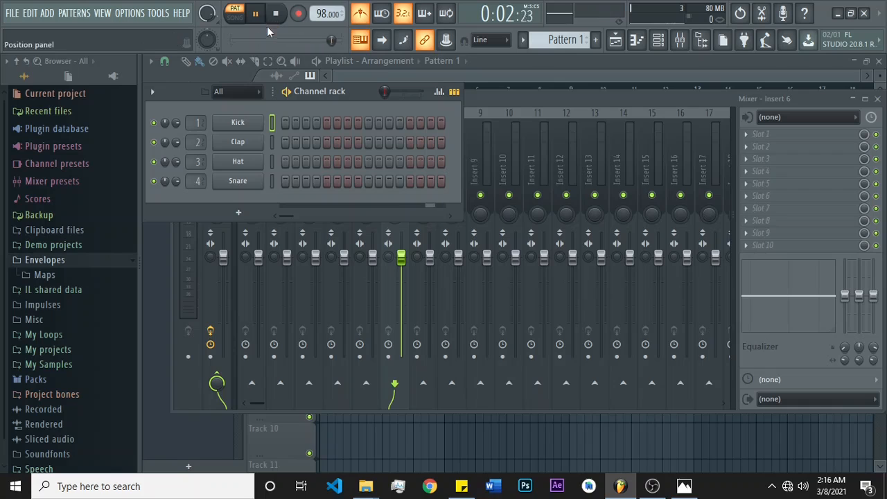
left_click(276, 16)
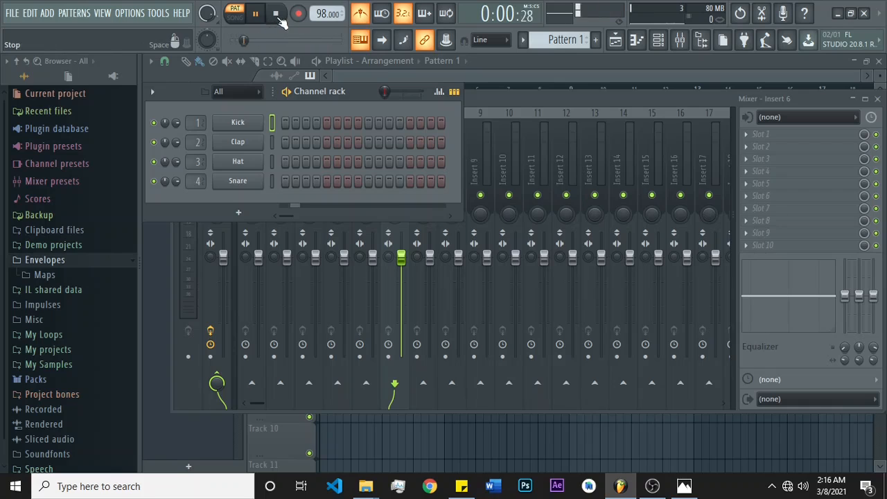
left_click(360, 14)
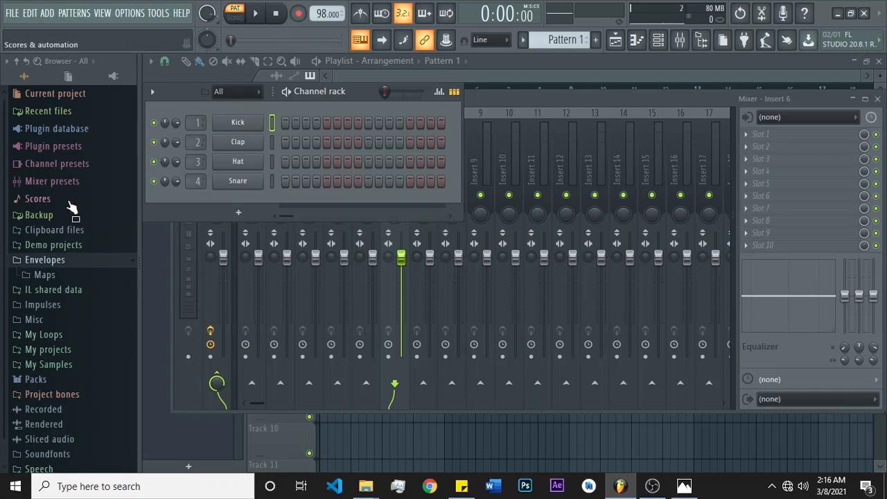
Browse to the Kicks folder of the Drums (ModeAudio) pack and audition the first few Attack Kick samples
left_click(39, 379)
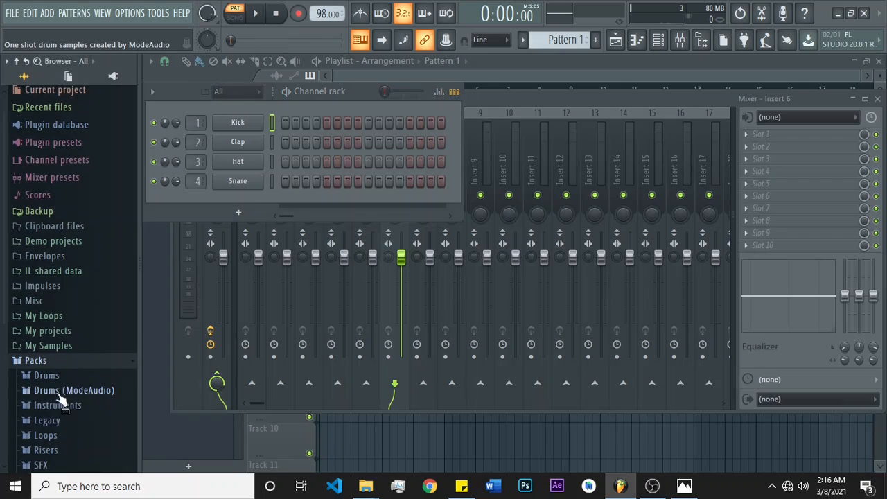
left_click(98, 393)
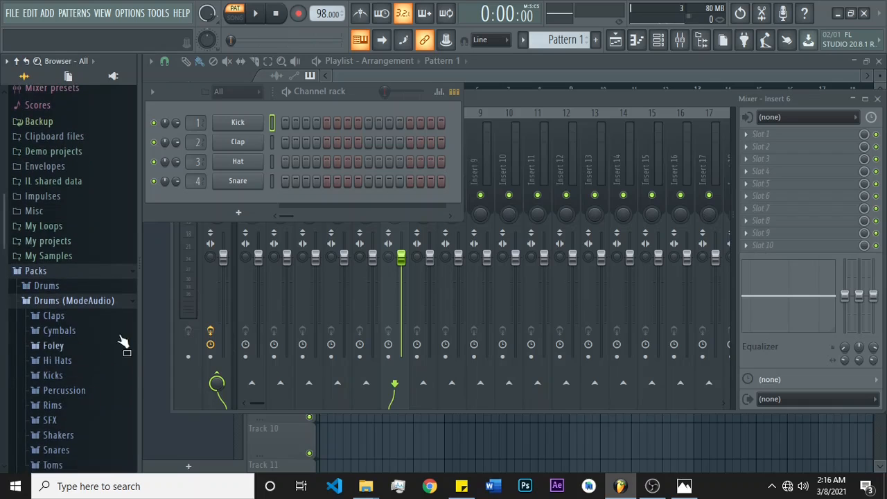
left_click(61, 374)
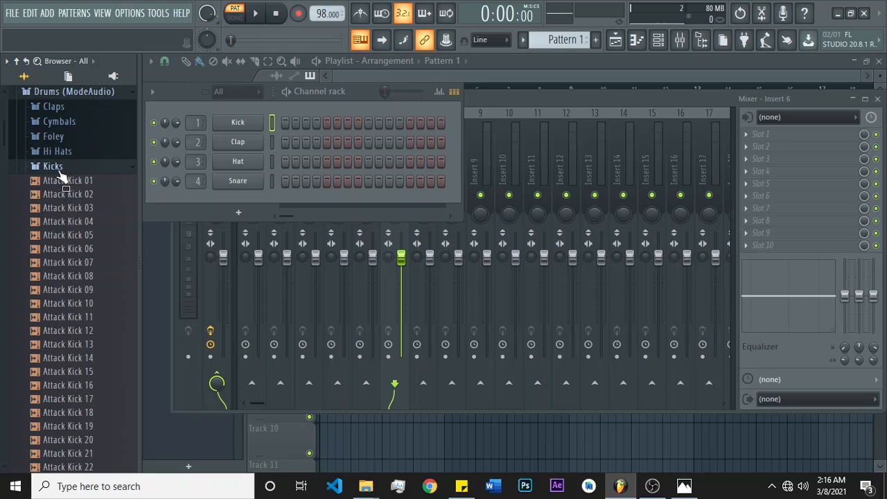
left_click(75, 194)
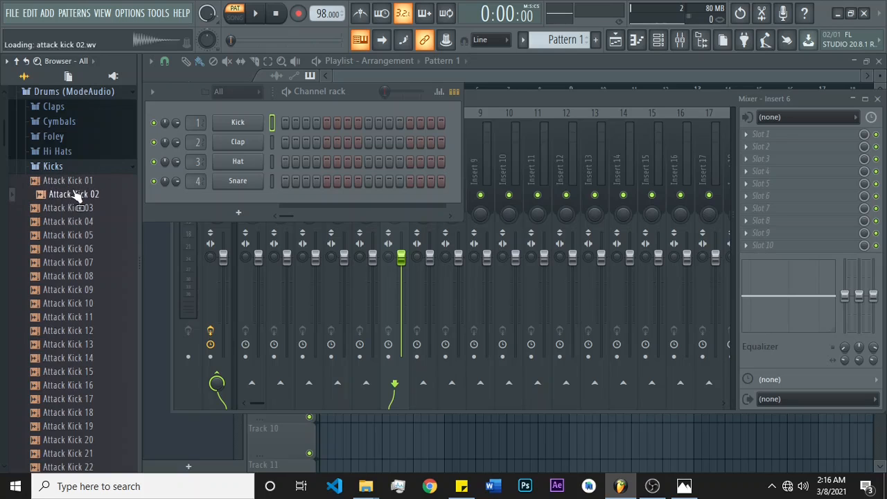
left_click(78, 181)
left_click(78, 195)
left_click(78, 211)
left_click(82, 224)
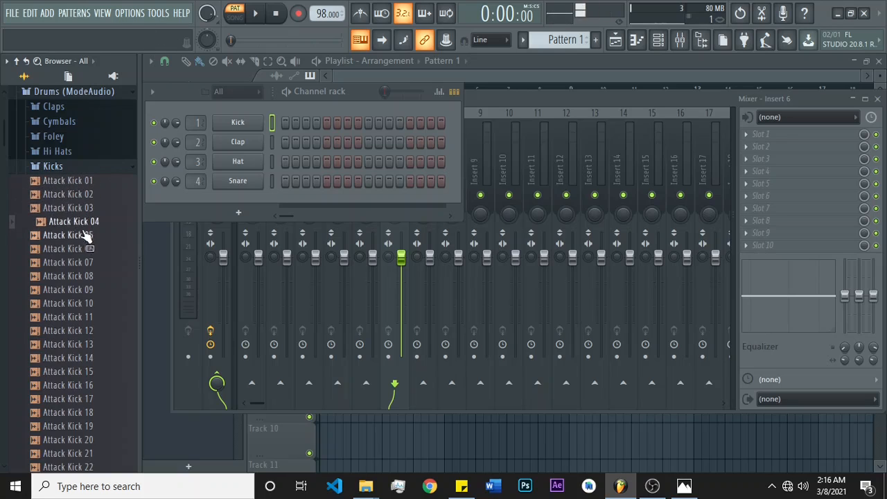
left_click(87, 237)
left_click(87, 224)
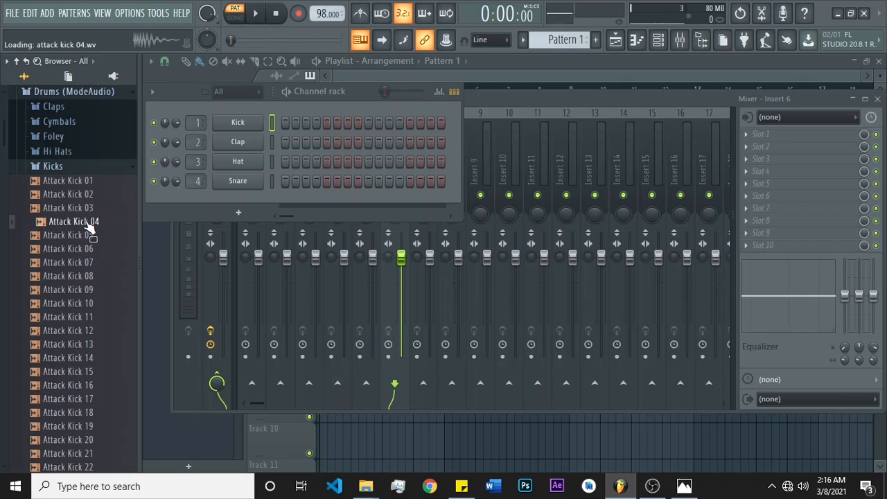
Load Attack Kick 04 into the selected Kick channel and audition it with repeated notes
right_click(81, 221)
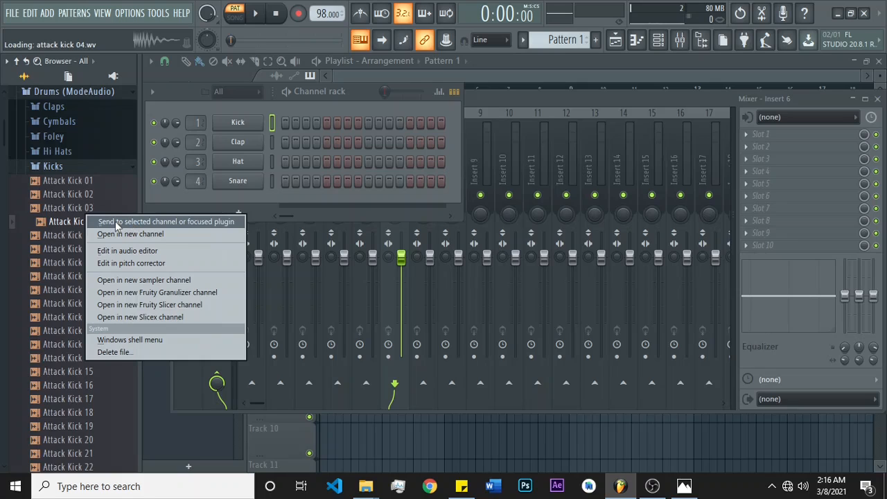
left_click(189, 221)
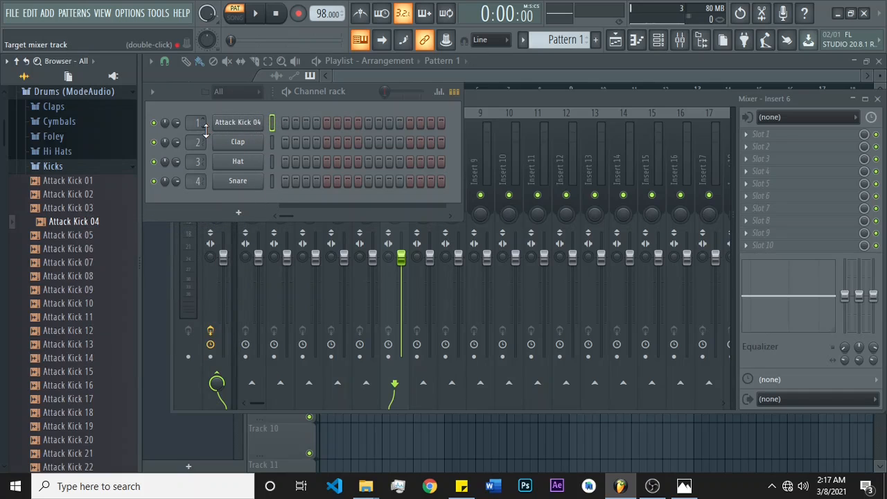
key("z")
key("z")
key("z")
key("z")
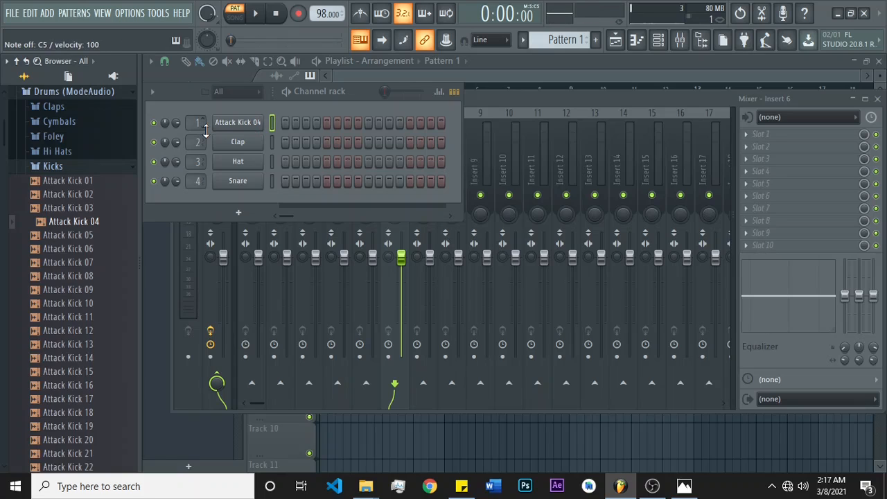
key("z")
key("z")
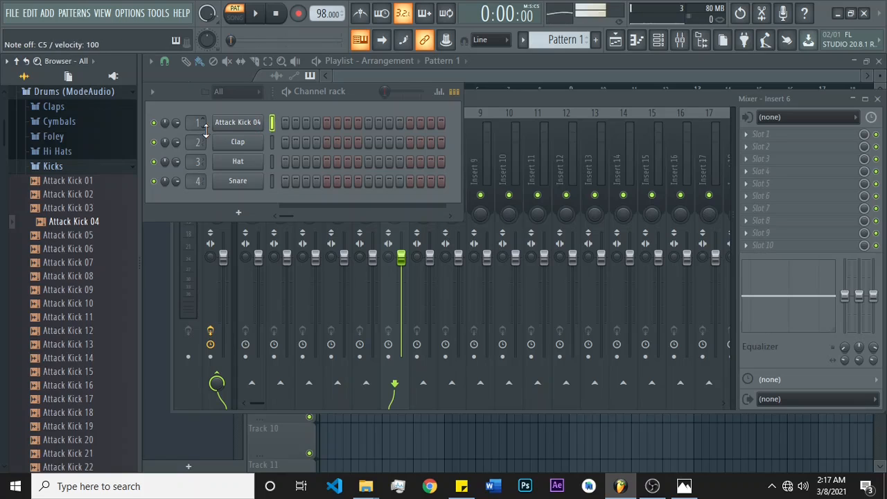
Program the Attack Kick 04 channel on steps 1, 4, 9 and 12 and play the pattern
left_click(285, 122)
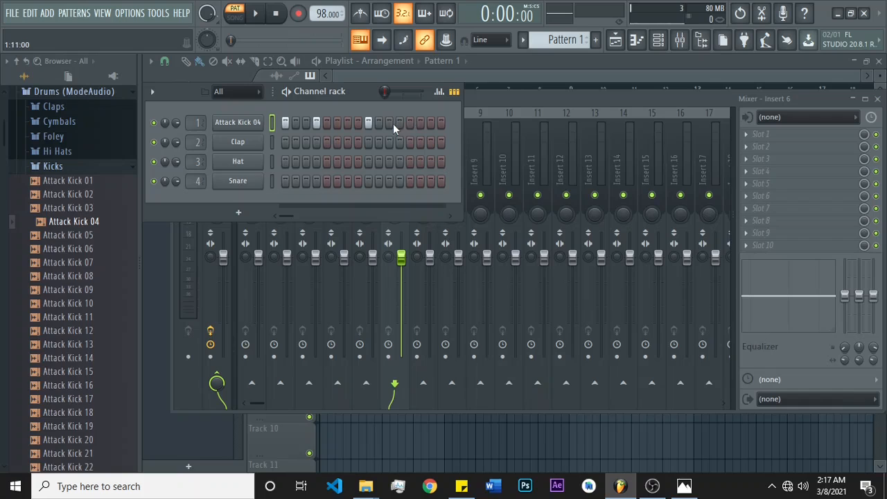
left_click(260, 14)
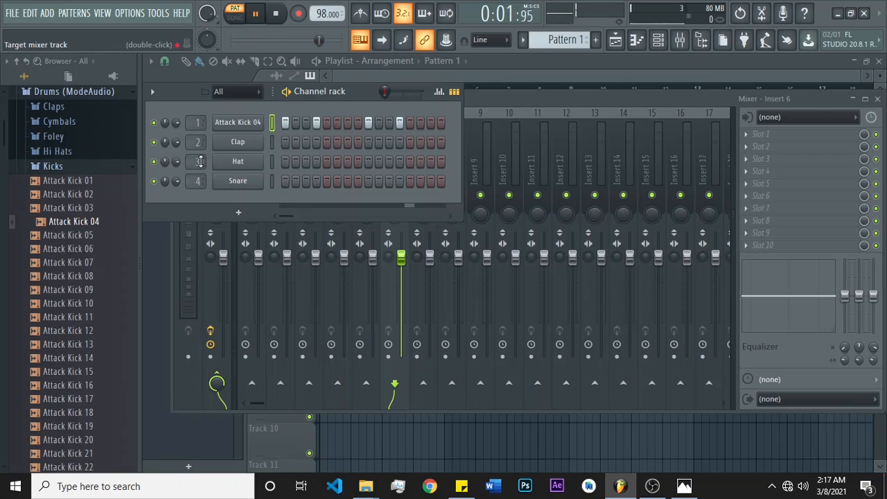
Program the Hat channel on steps 1, 4, 9 and 12
left_click(285, 161)
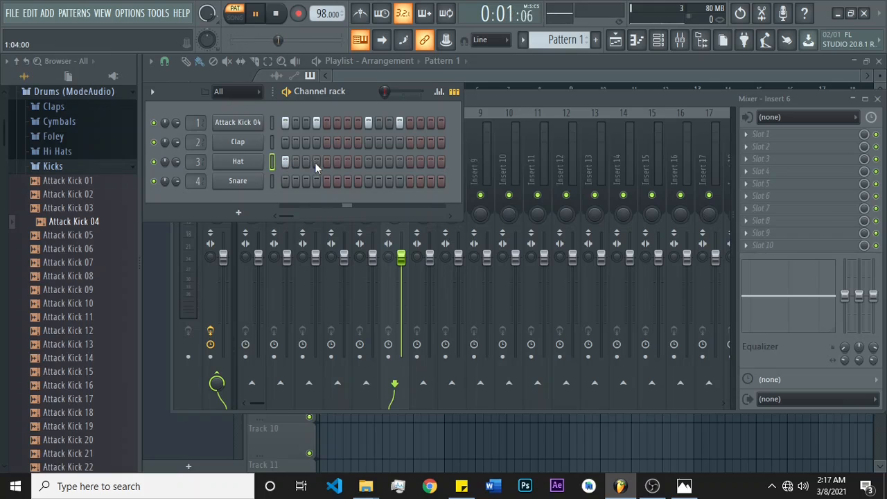
left_click(316, 161)
left_click(368, 161)
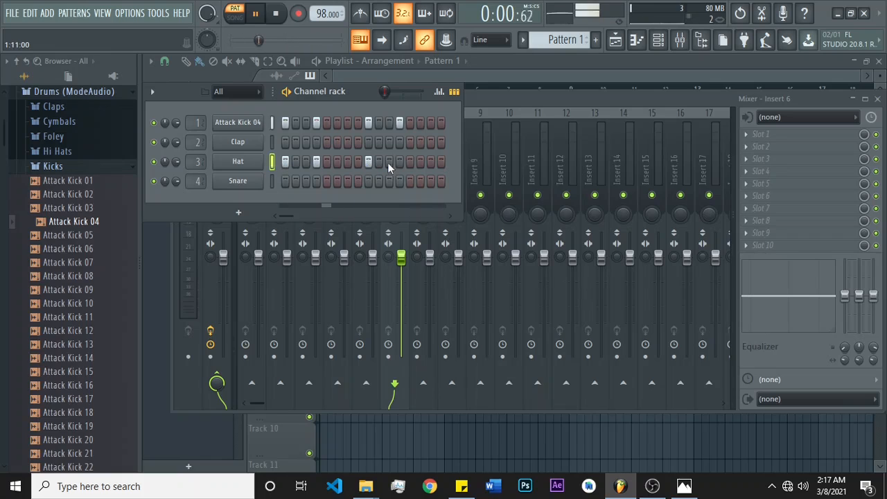
left_click(399, 161)
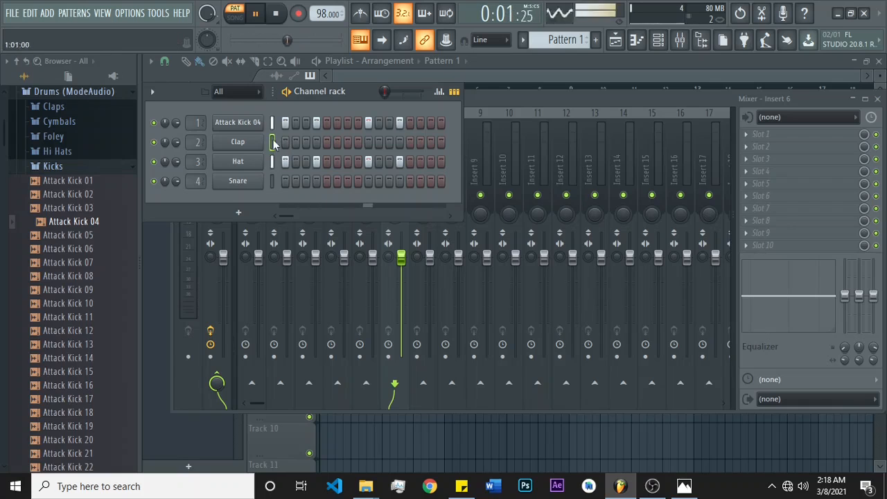
Delete the Clap channel from the channel rack
right_click(244, 143)
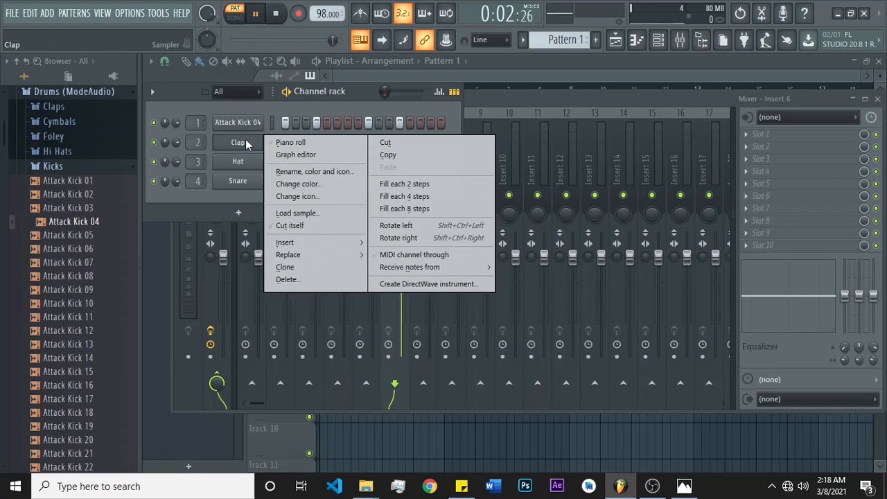
left_click(310, 281)
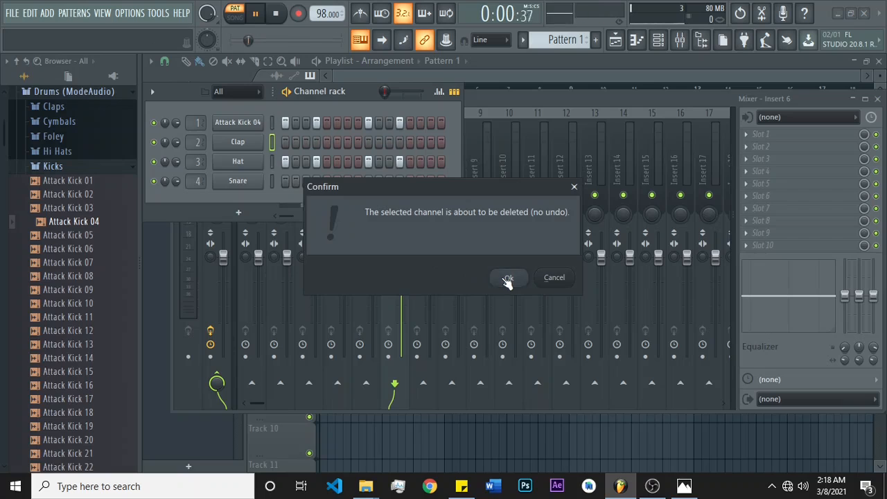
left_click(508, 278)
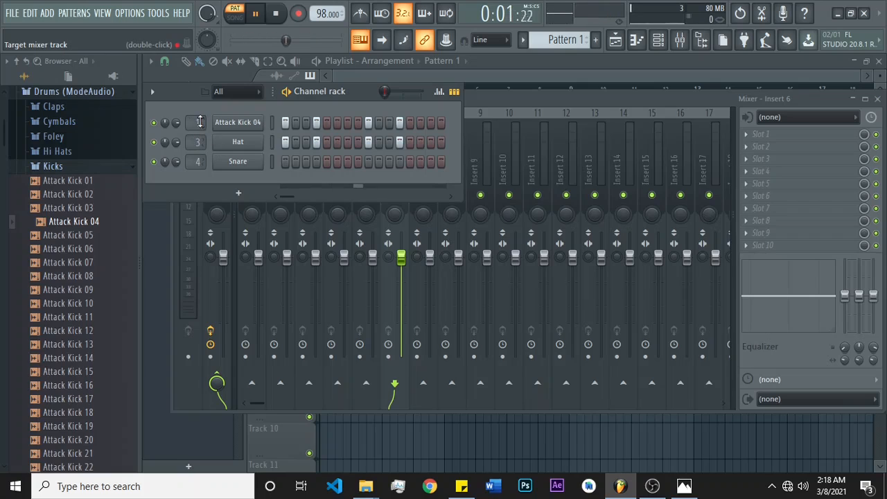
Check the channels' levels on their mixer inserts while the pattern plays, and return to the channel rack
left_click(499, 104)
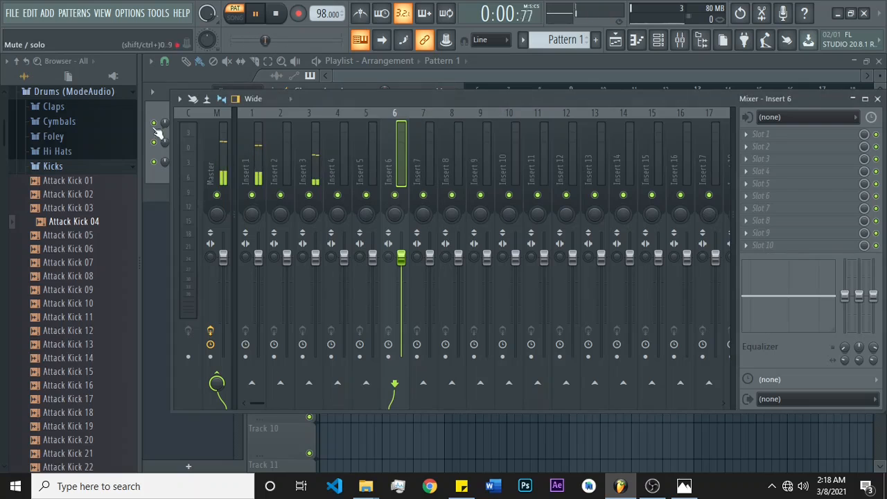
left_click(658, 39)
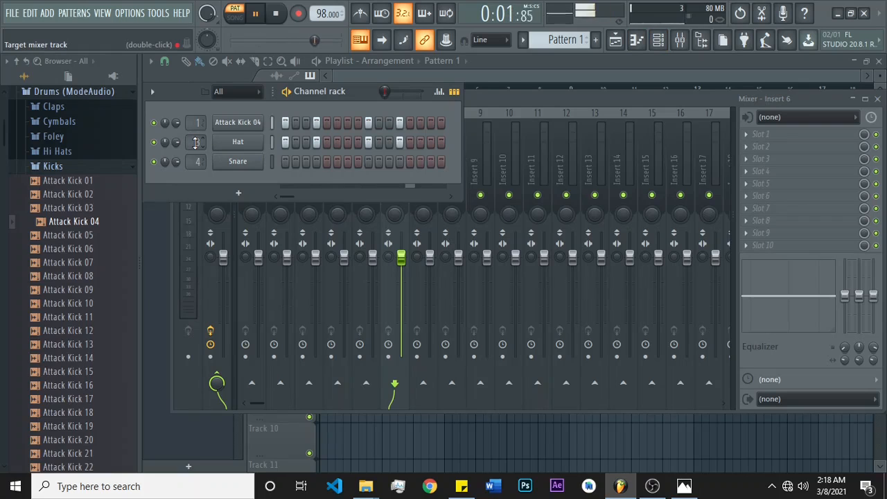
Route the Hat channel to mixer track 2
left_click_drag(196, 142, 196, 160)
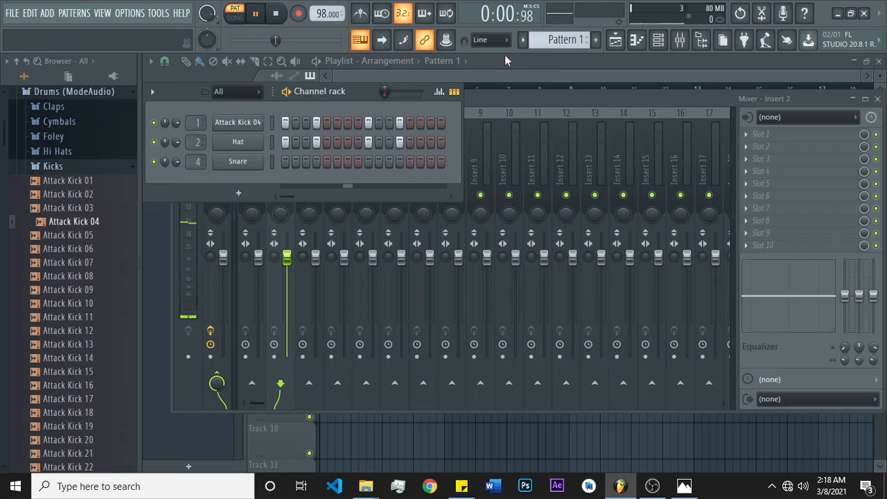
Paint Pattern 1 clips across bars 1 to 16 on Track 1 of the playlist
left_click(619, 45)
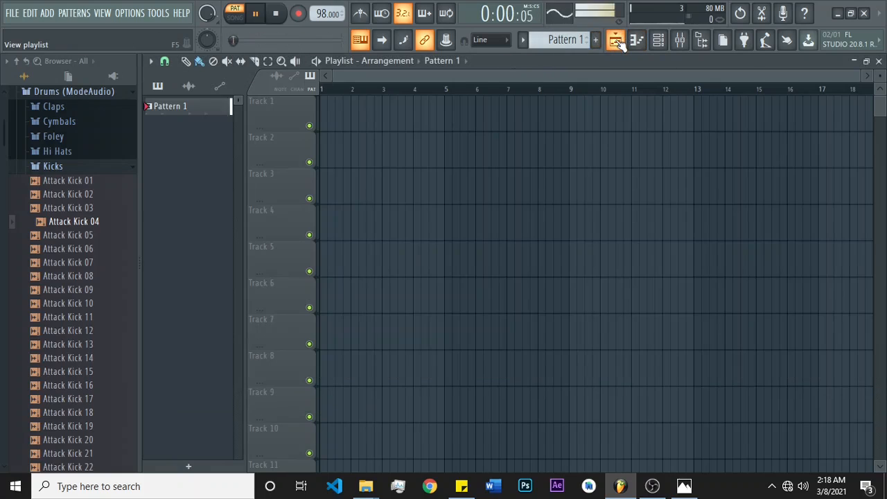
left_click(617, 43)
left_click(615, 41)
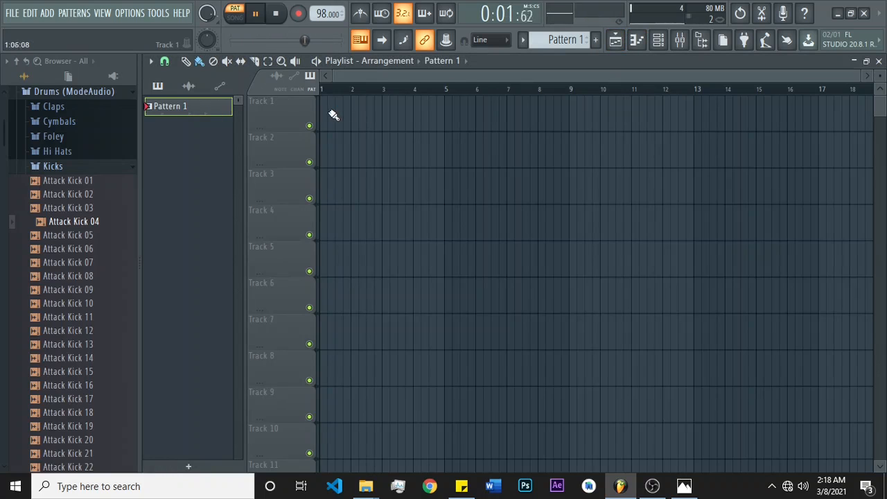
left_click_drag(328, 115, 797, 115)
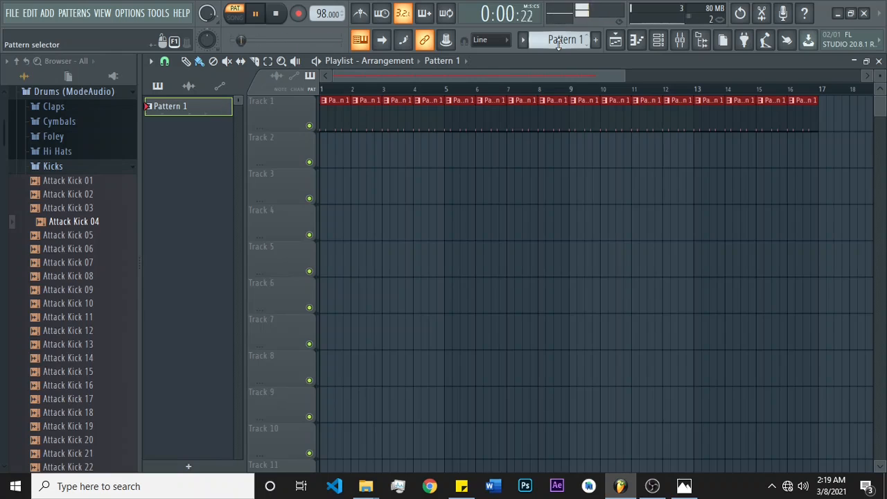
Select Pattern 2 in song mode and place one clip of it at bar 1 on Track 2
scroll(559, 43, "up", 1)
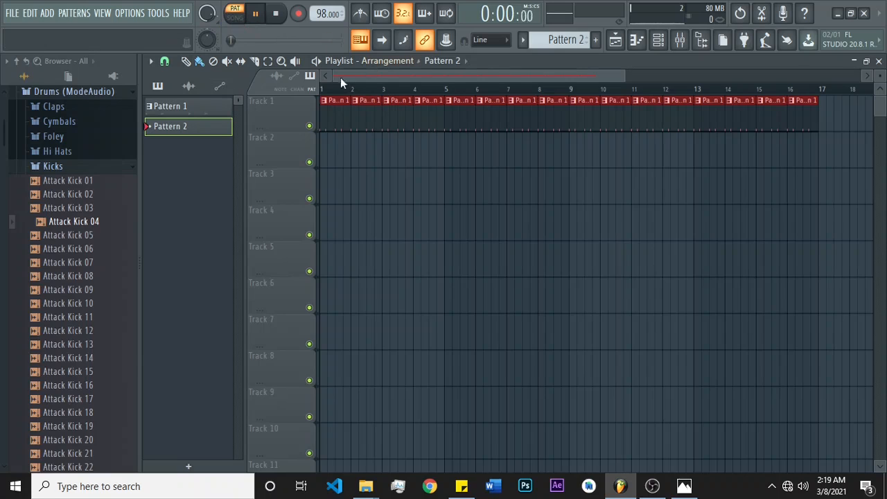
left_click(235, 17)
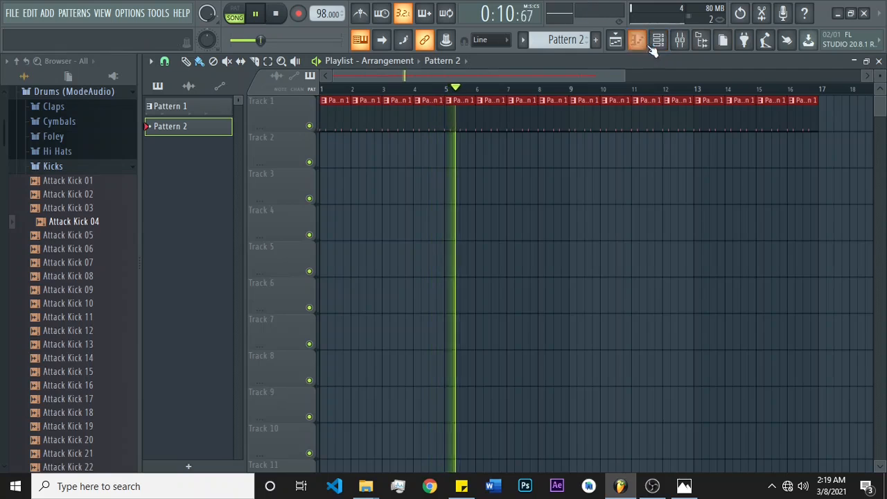
left_click(327, 151)
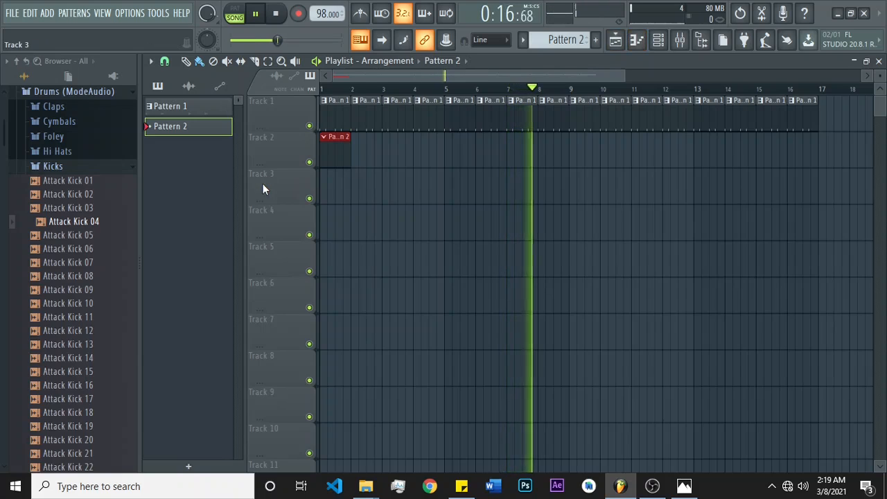
Audition the Attack Snare samples in the Snares folder of the drum library, up to Attack Snare 11
left_click(67, 169)
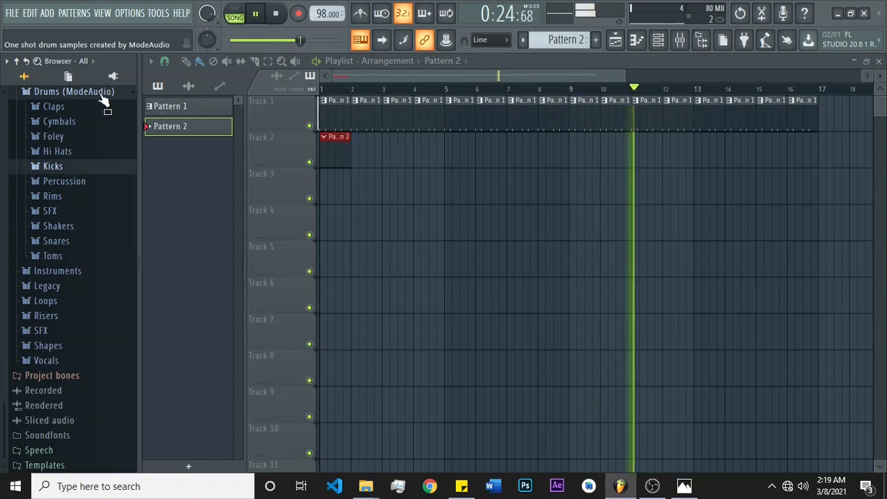
left_click(61, 240)
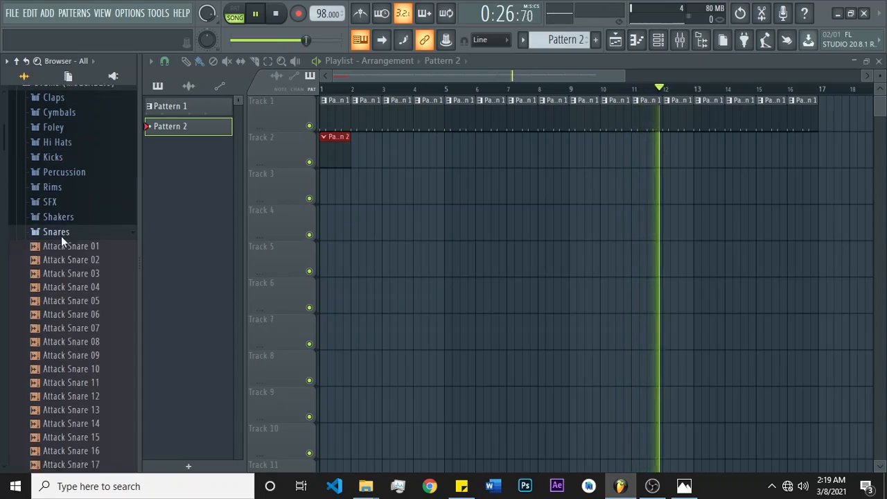
left_click(69, 260)
left_click(84, 271)
left_click(80, 285)
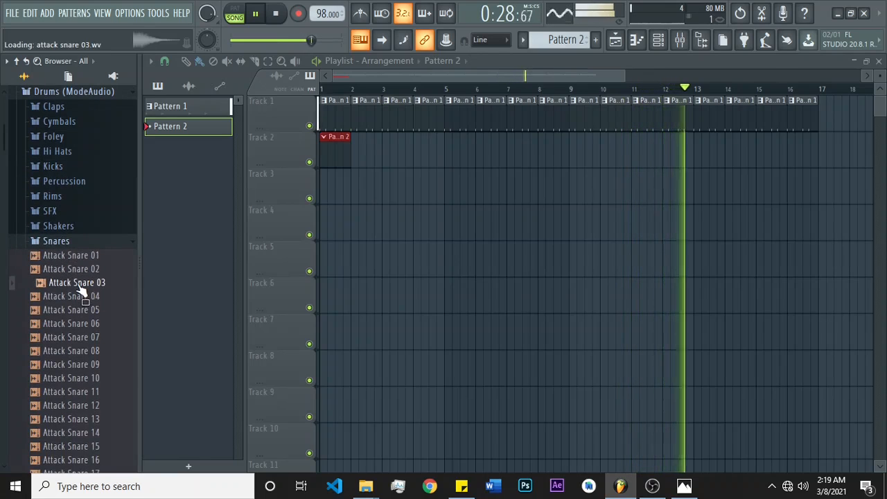
left_click(96, 298)
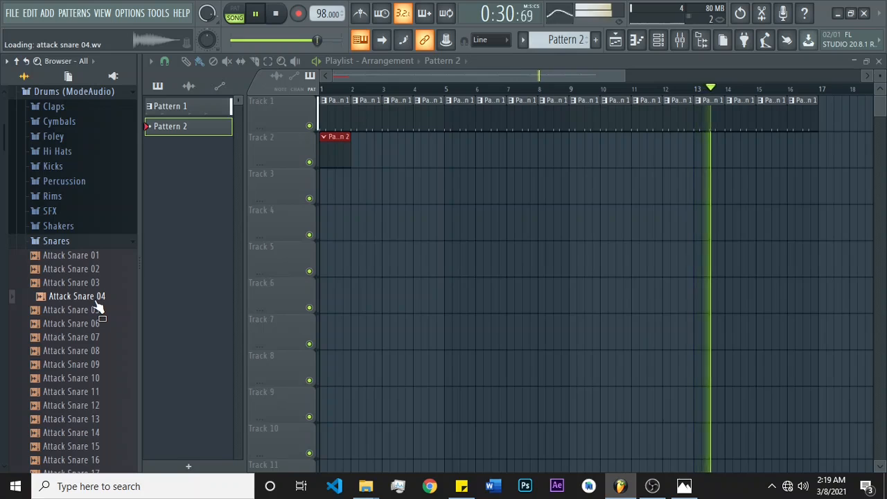
left_click(91, 311)
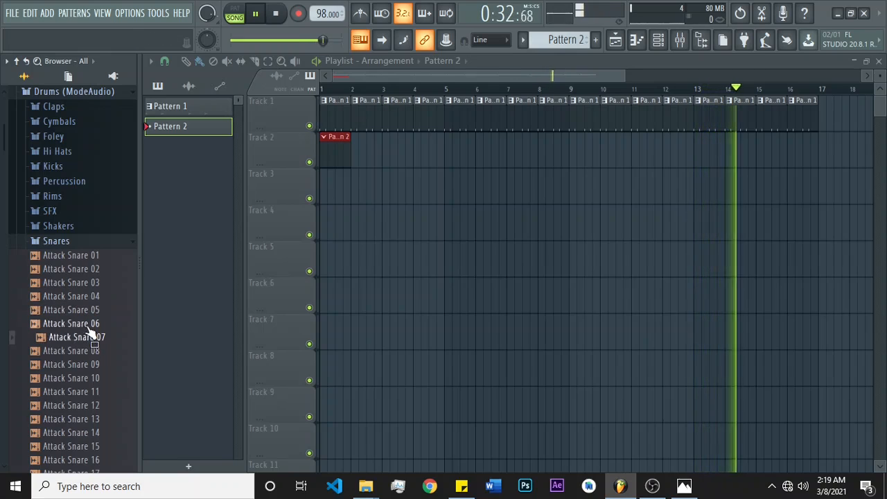
left_click(91, 325)
left_click(95, 364)
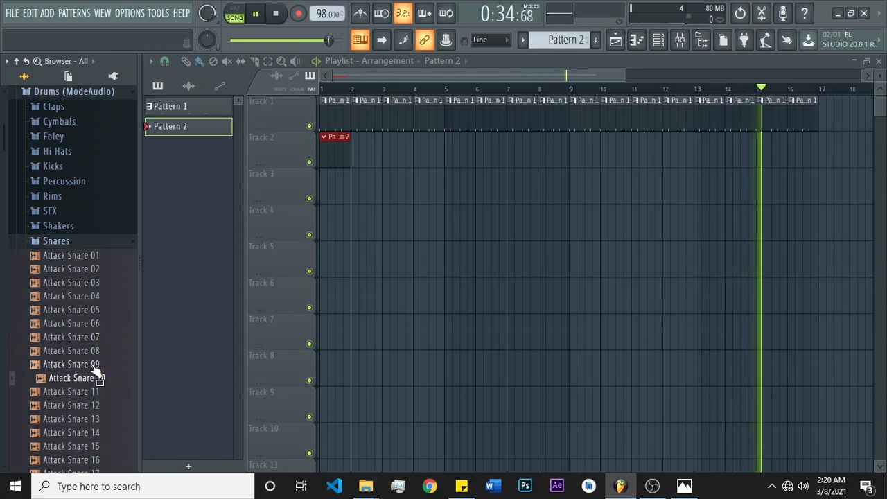
left_click(94, 392)
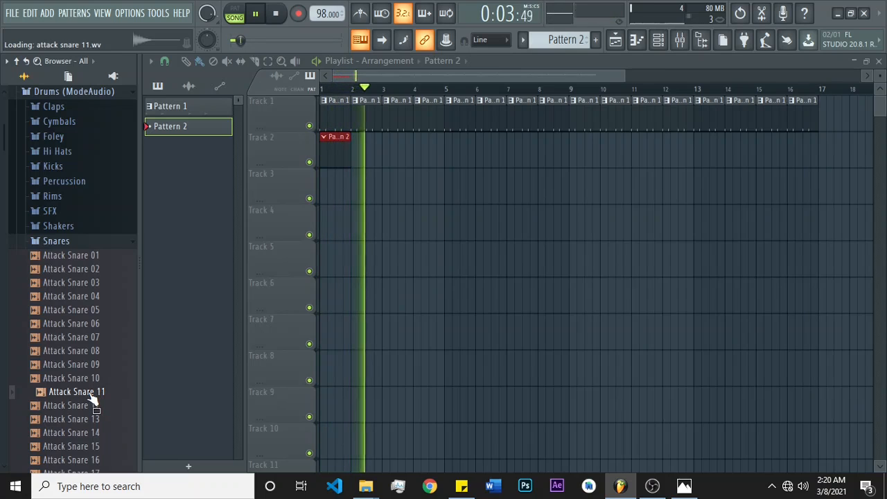
Replace the Snare channel's sample with Attack Snare 11 from the browser
right_click(92, 397)
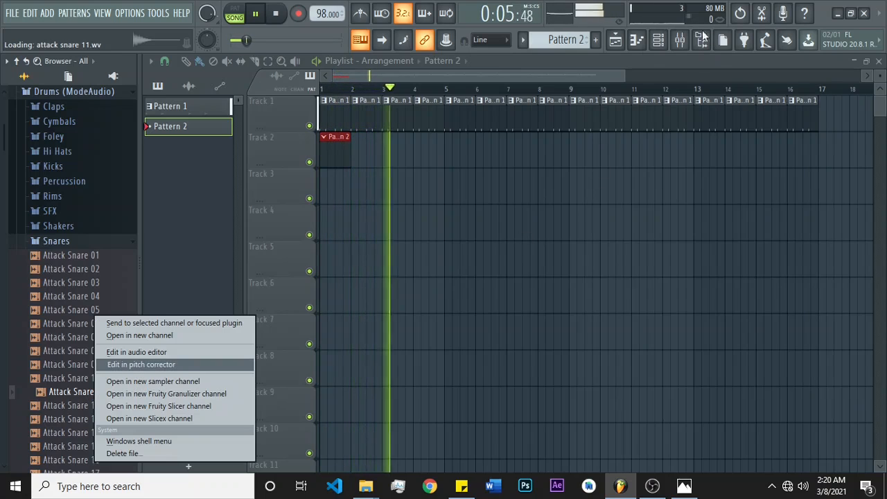
left_click(658, 41)
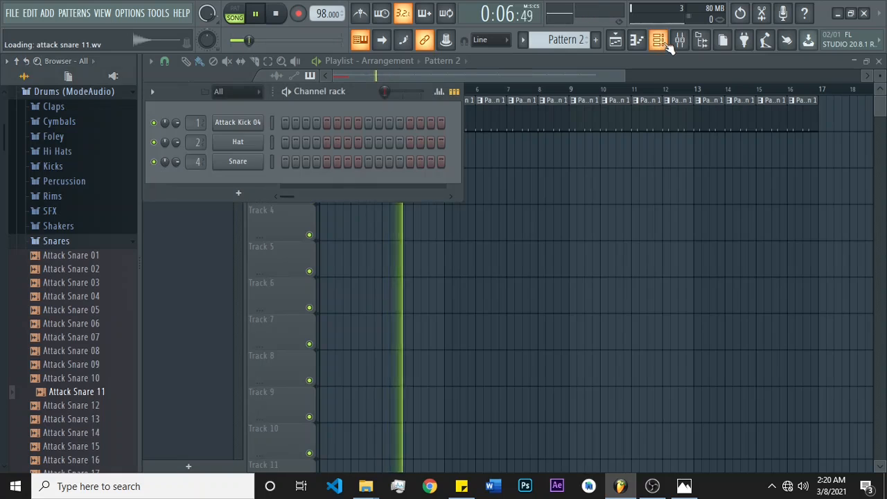
left_click(271, 165)
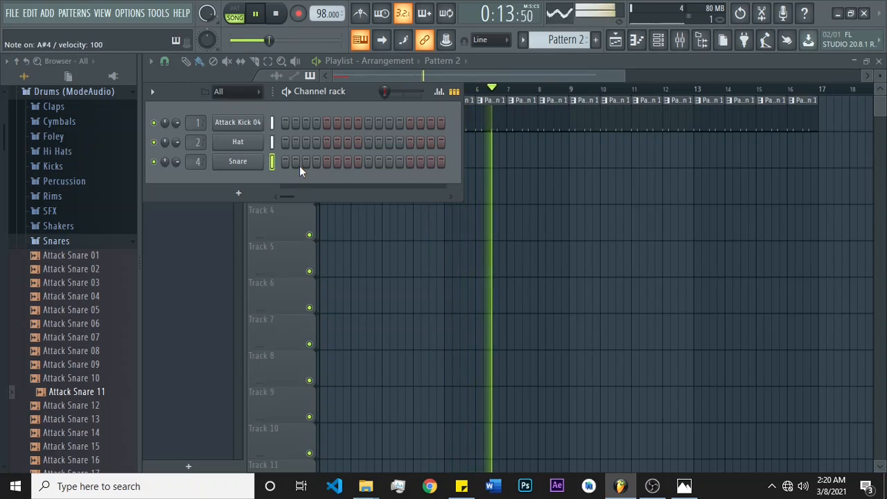
right_click(89, 392)
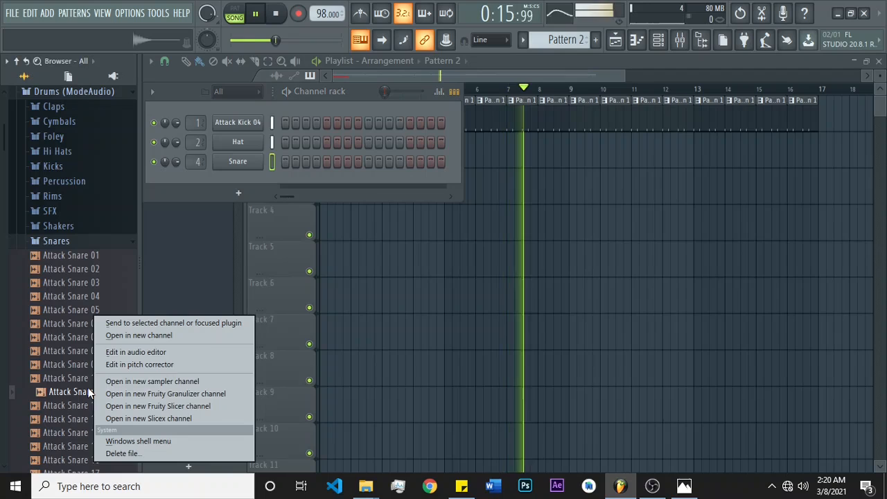
left_click(183, 323)
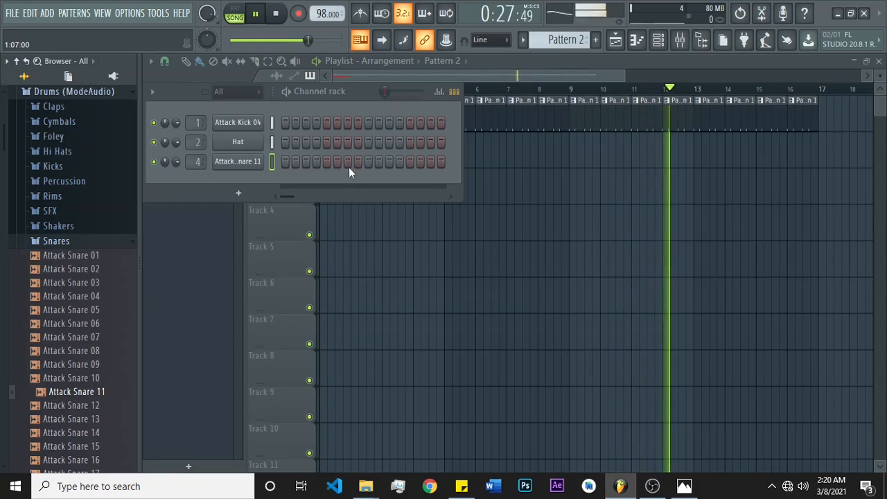
Stop playback and select bar 1 on the playlist timeline as the loop range
left_click(487, 77)
key("space")
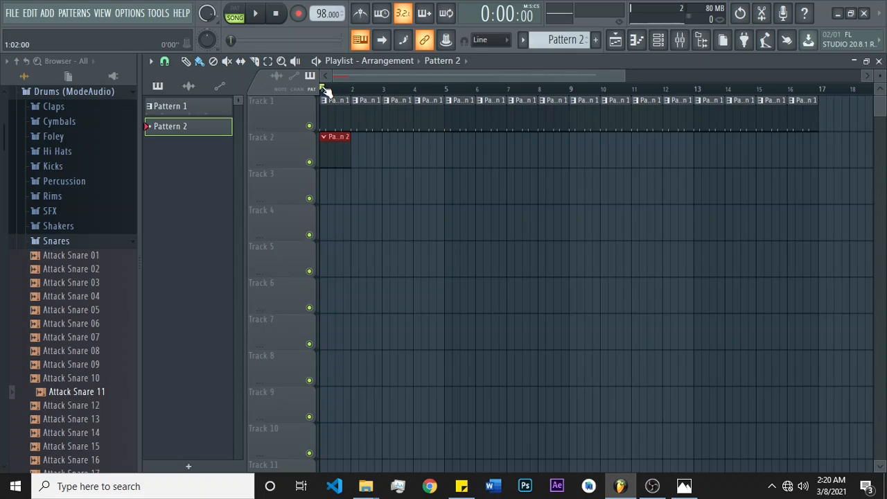
left_click_drag(325, 90, 337, 90)
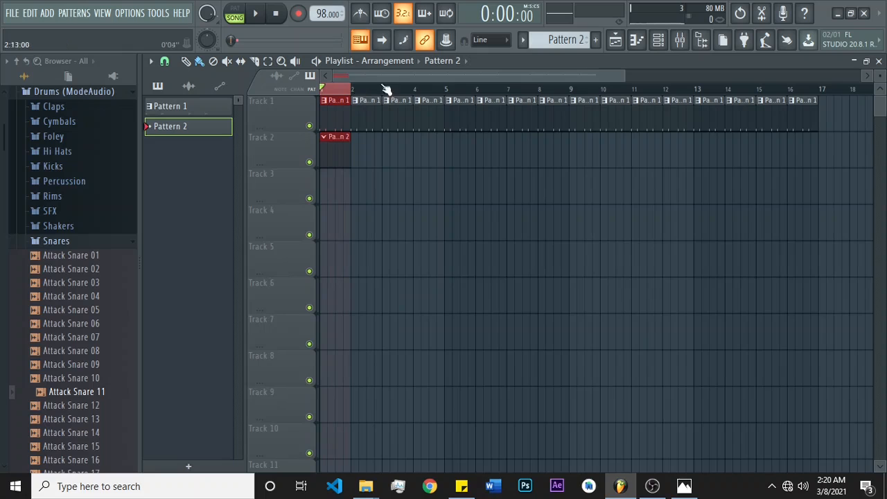
Program the Attack Snare 11 channel on steps 7 and 15 of Pattern 2 while bar 1 loops
left_click(680, 41)
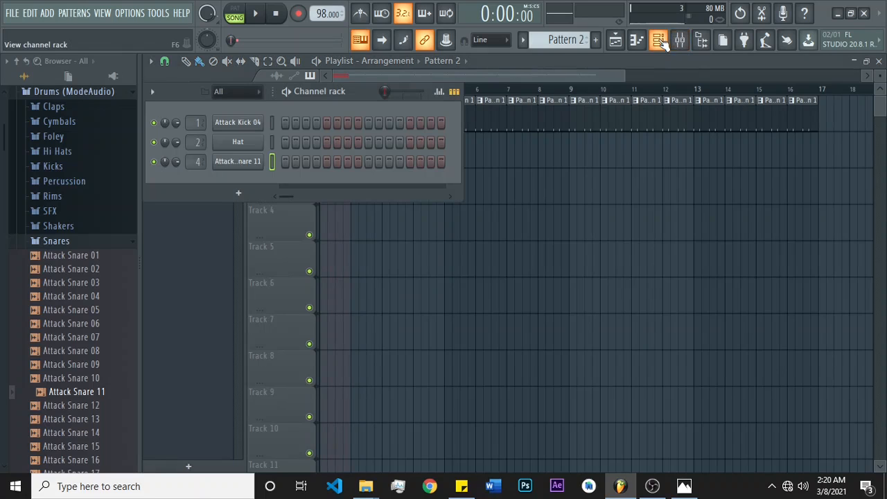
left_click(263, 16)
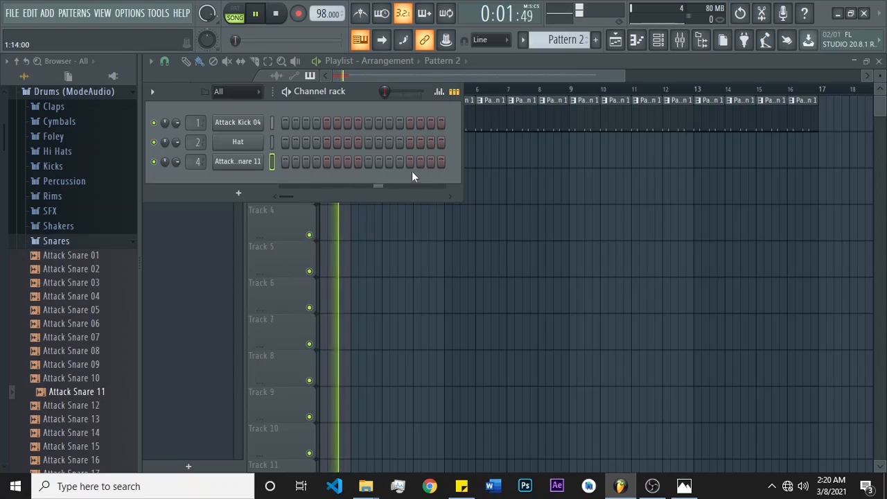
left_click(347, 162)
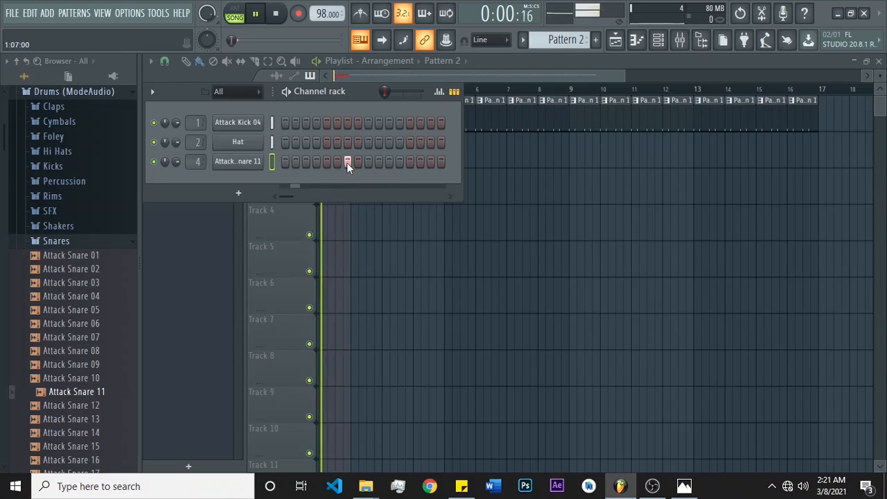
left_click(421, 164)
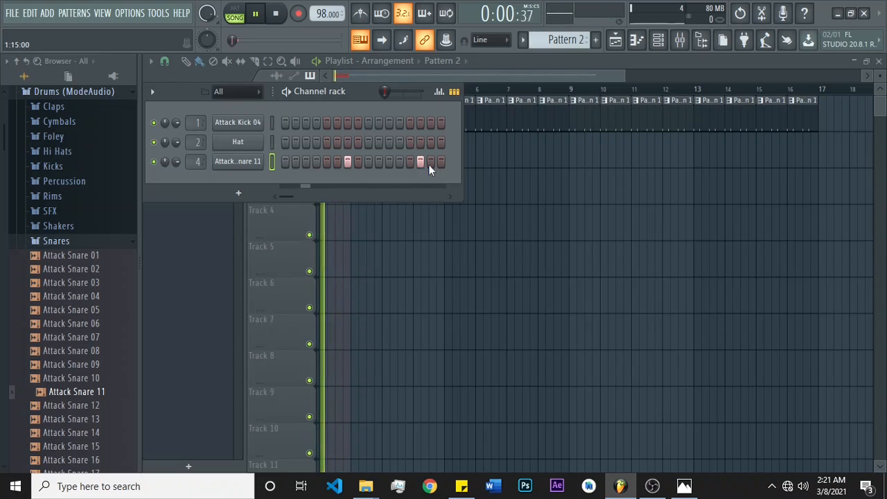
left_click(420, 164)
left_click(430, 163)
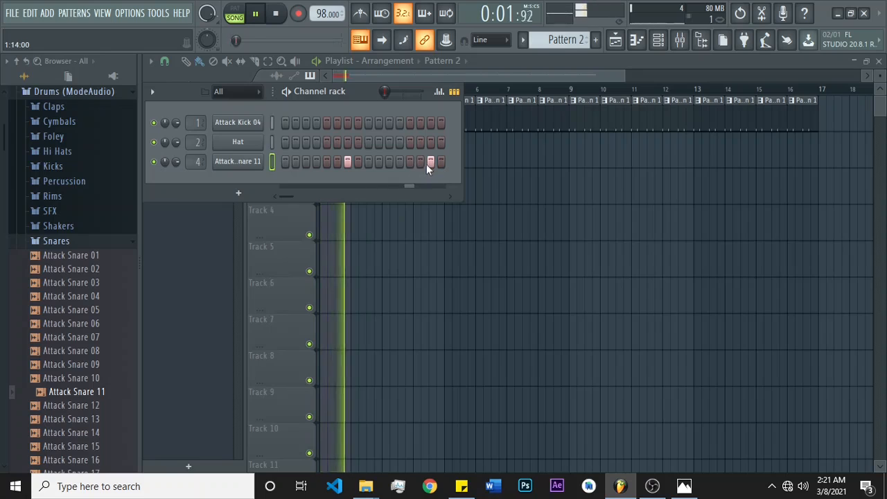
Fill Track 2 of the playlist with Pattern 2 clips from bar 2 through bar 16
left_click(491, 78)
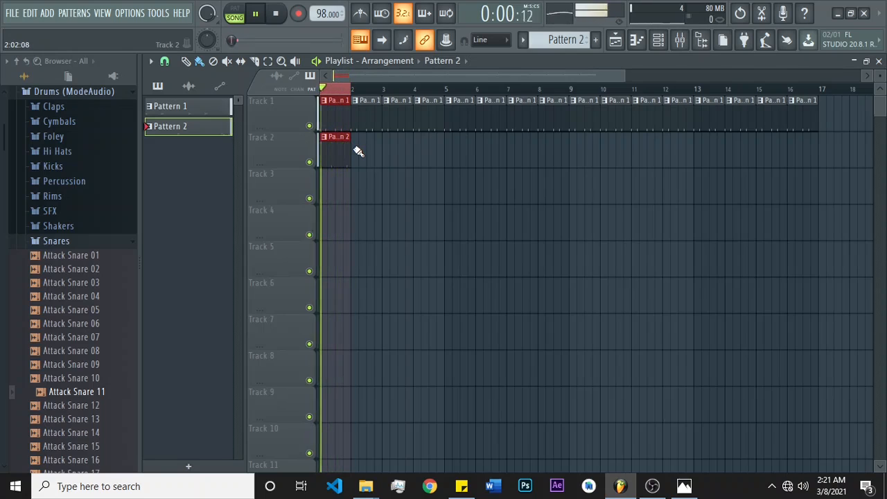
key("ctrl+b")
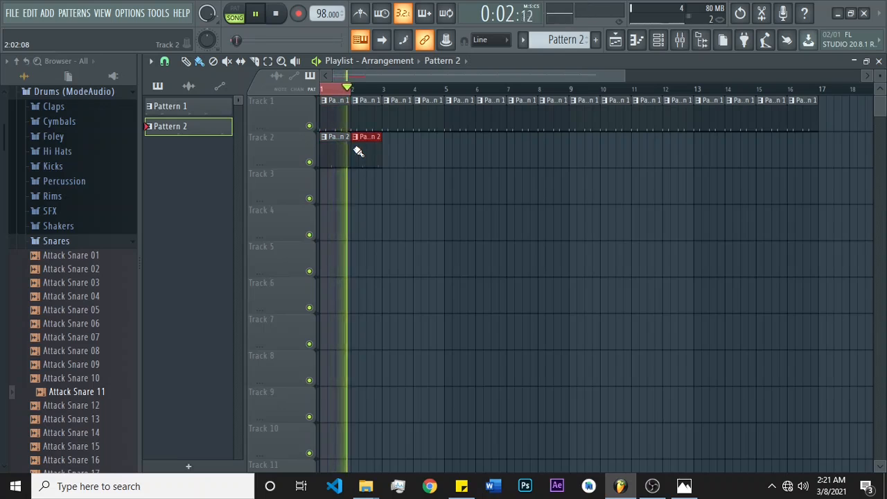
left_click(405, 150)
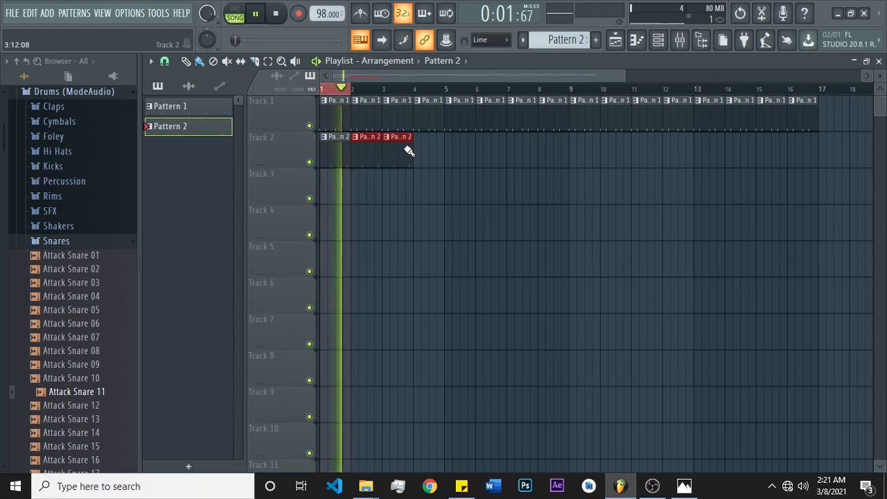
left_click_drag(409, 151, 790, 148)
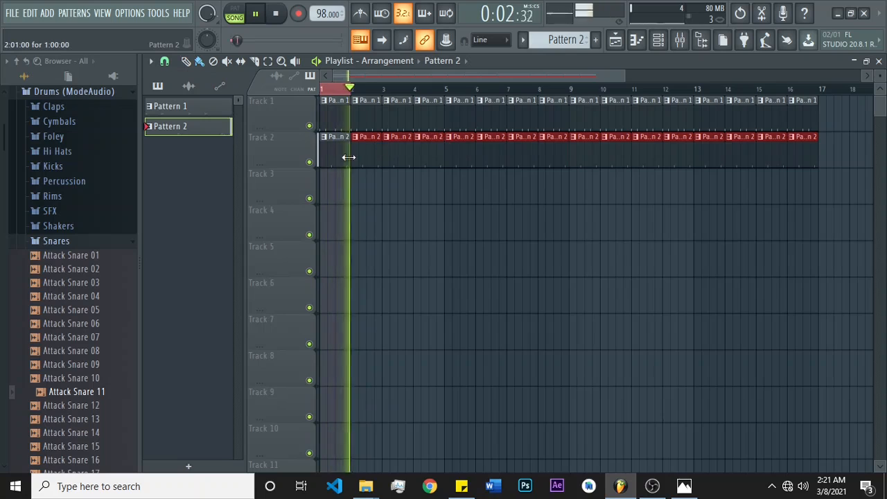
Route the Attack Snare 11 channel to mixer track 3
left_click(662, 45)
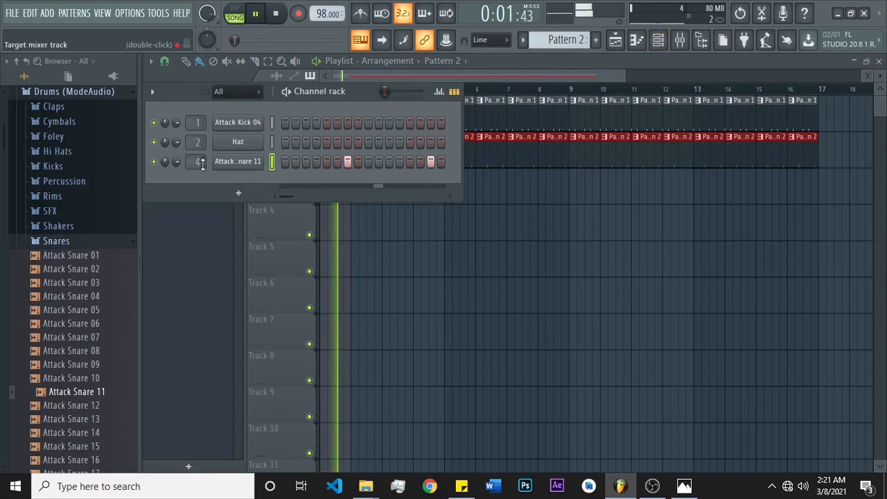
scroll(199, 162, "up", 1)
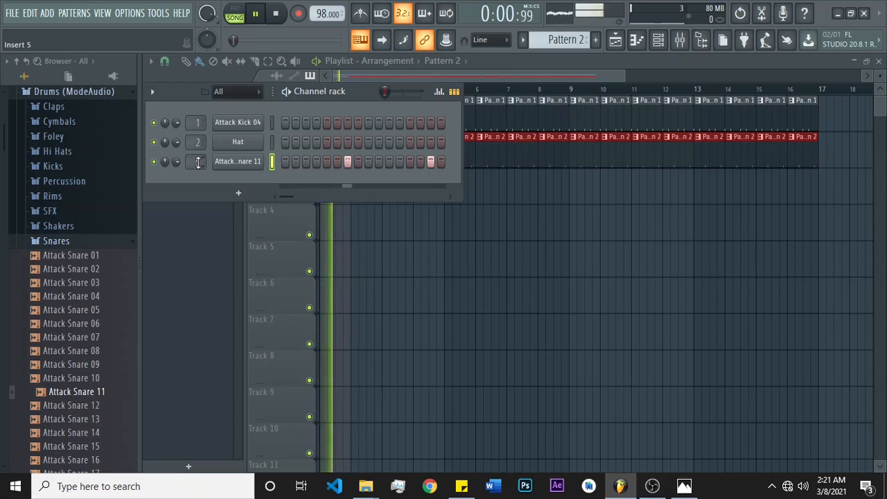
scroll(199, 162, "down", 1)
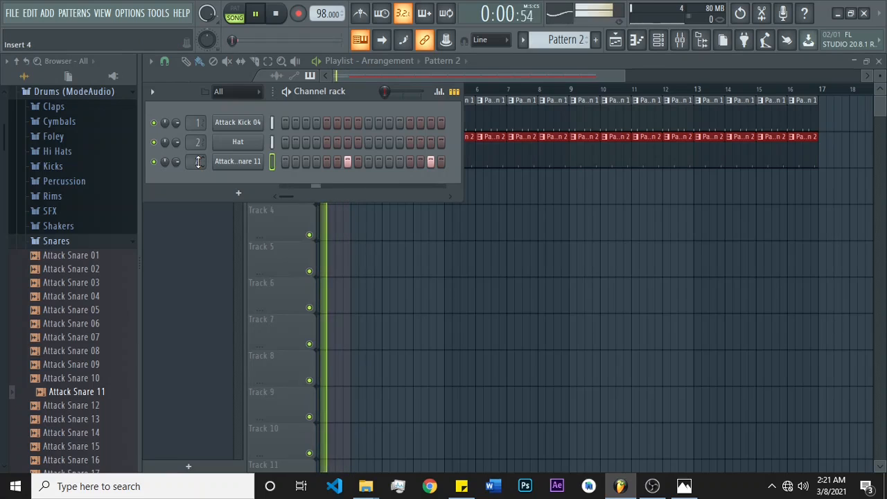
scroll(199, 162, "down", 1)
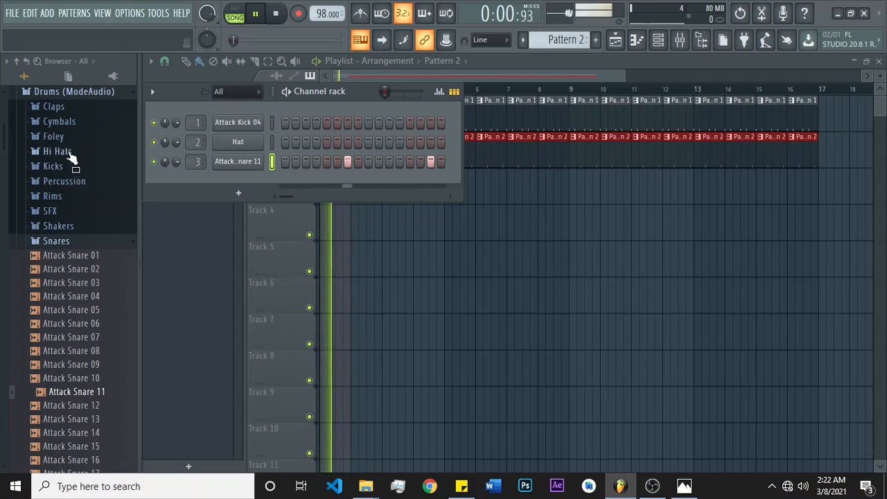
Add a GMS synth channel and load the Analog Bass 2 TE preset from its Basses bank
left_click(234, 195)
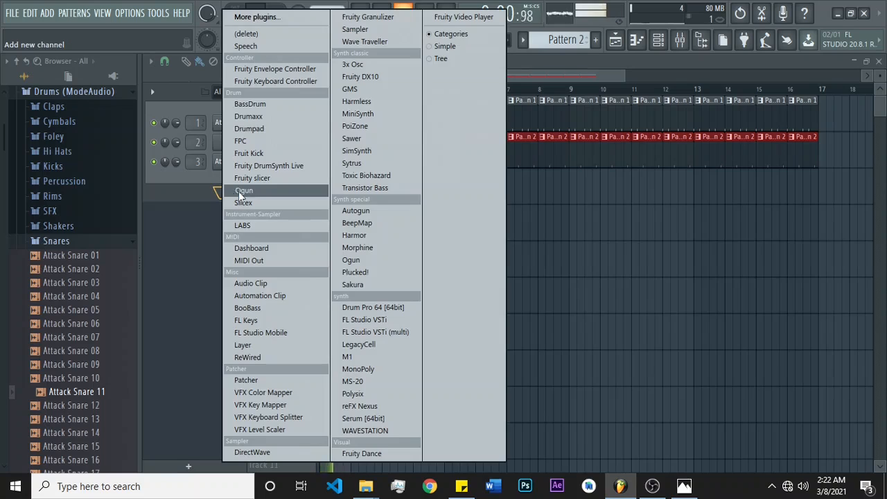
left_click(373, 89)
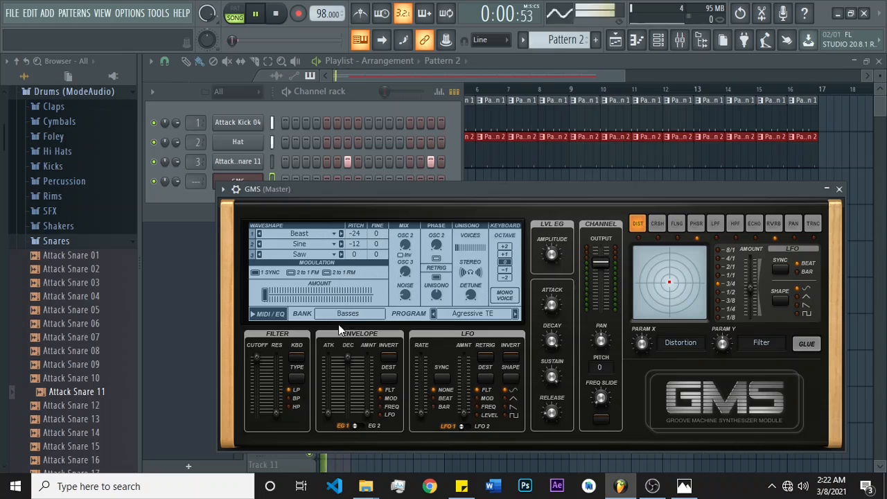
left_click(347, 314)
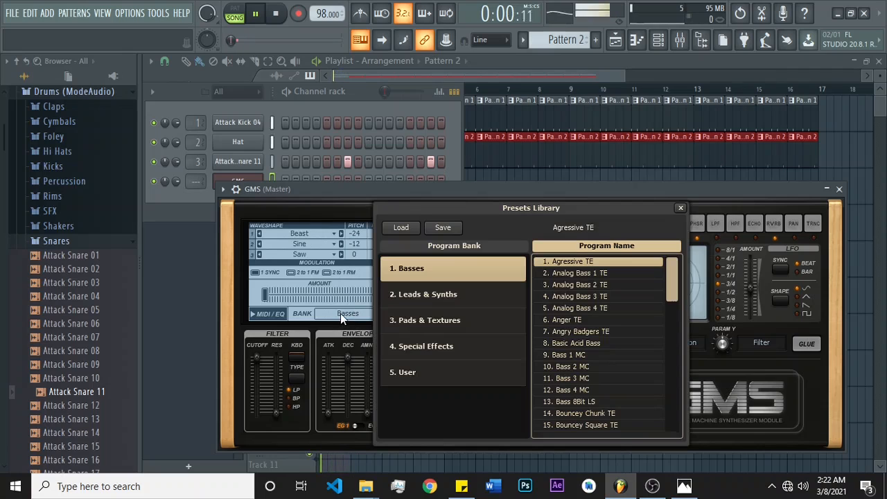
left_click(570, 273)
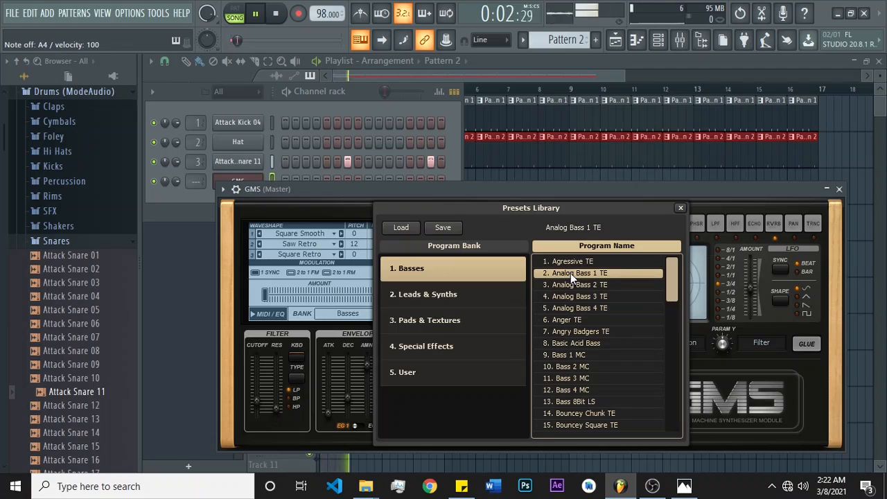
left_click(586, 286)
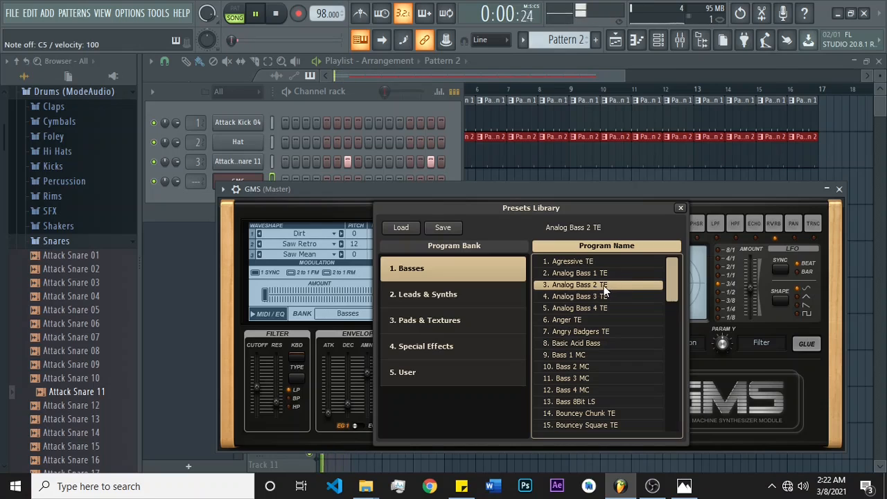
double_click(603, 285)
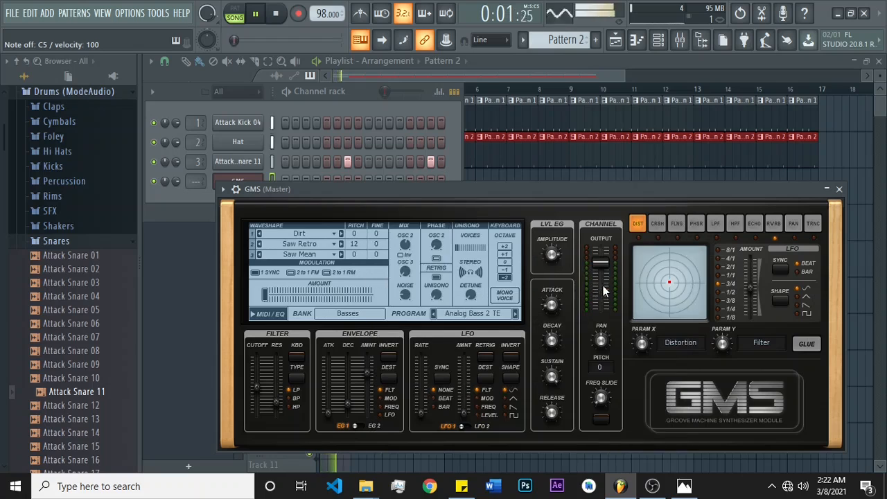
Route the GMS channel to mixer track 4 and open its piano roll
left_click(401, 107)
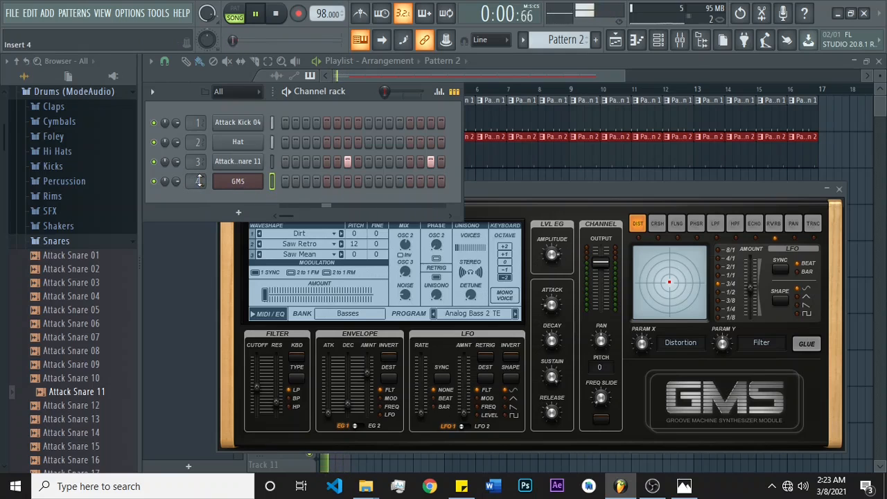
right_click(241, 180)
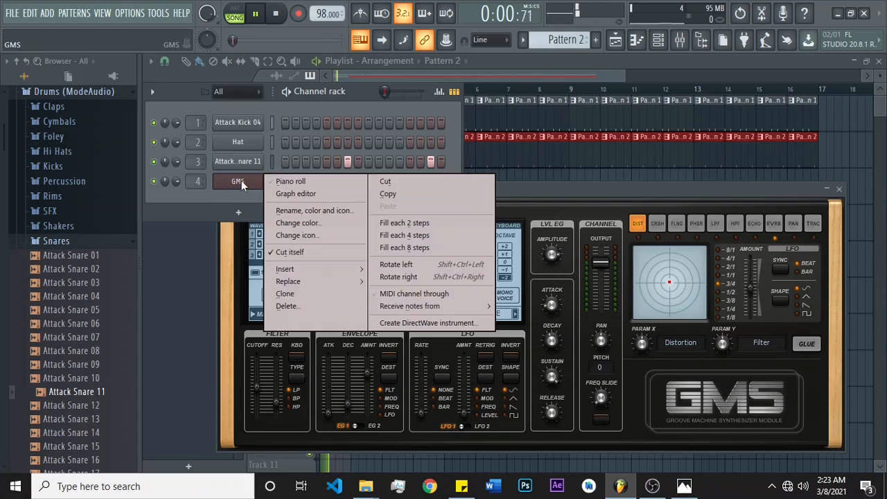
left_click(289, 182)
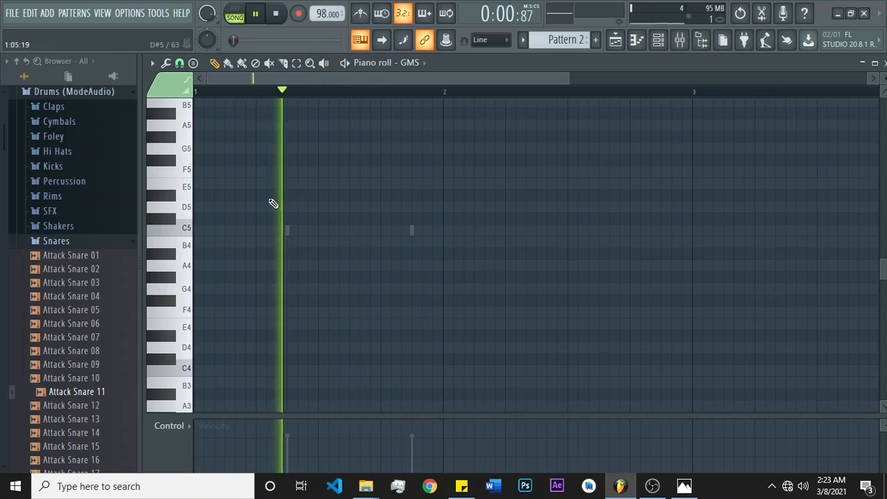
Audition bass notes such as D5, G5, E4 and A4 on the GMS synth over the looping beat
left_click(182, 211)
left_click(182, 211)
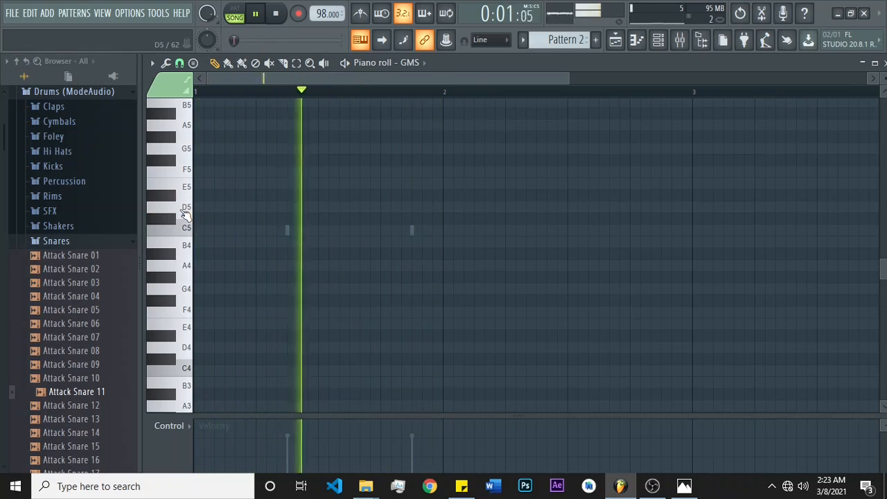
left_click(183, 211)
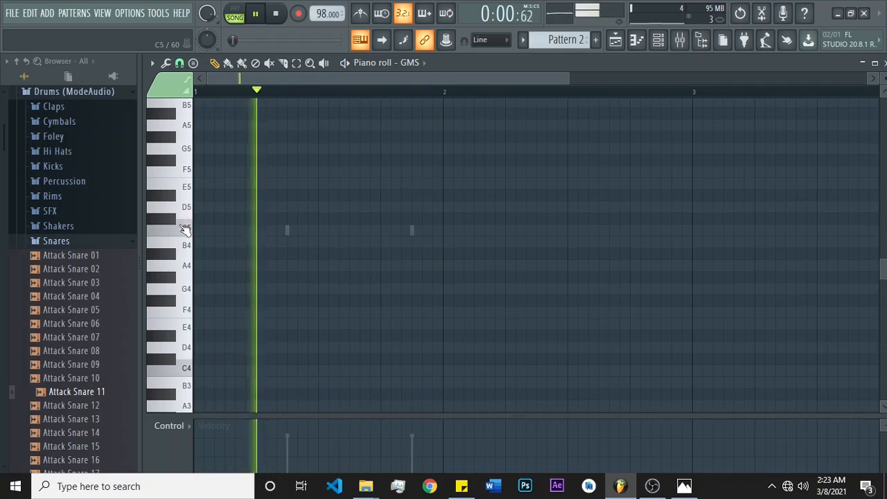
left_click(185, 214)
left_click(185, 216)
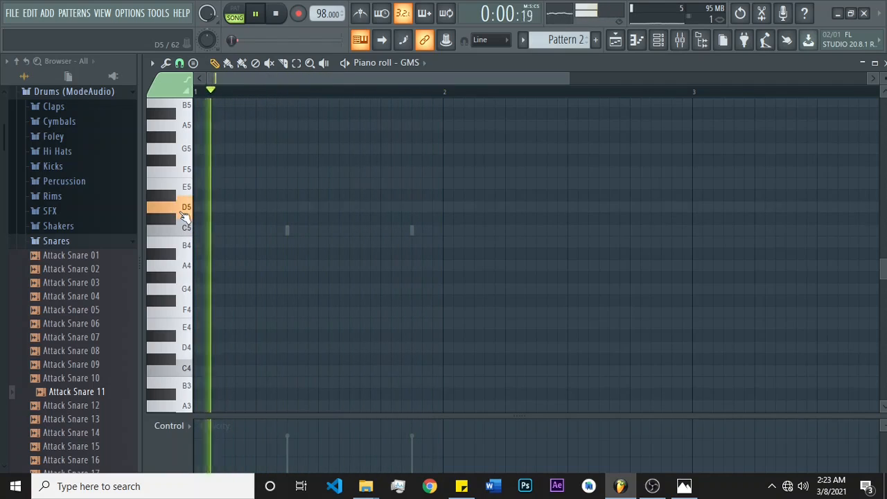
left_click(192, 157)
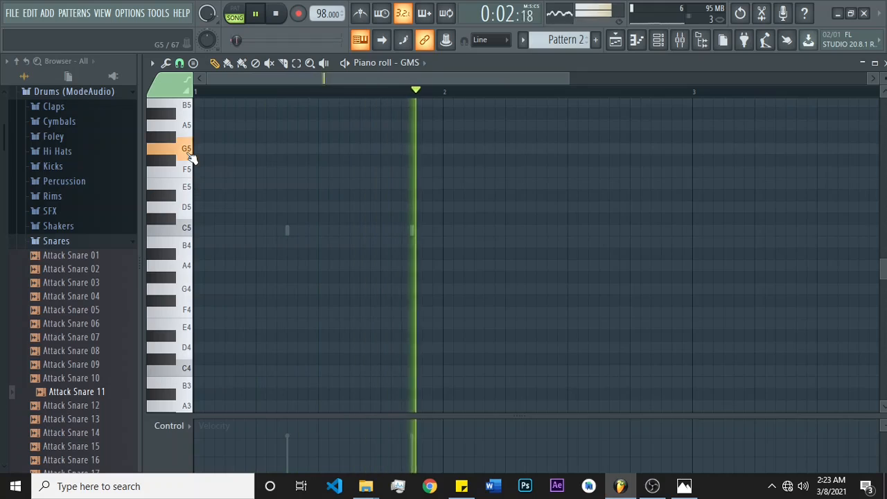
left_click(186, 257)
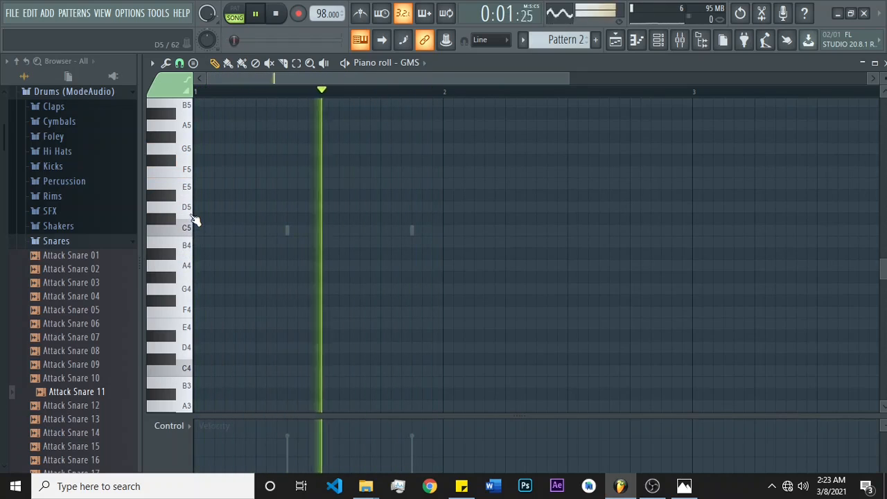
key("c")
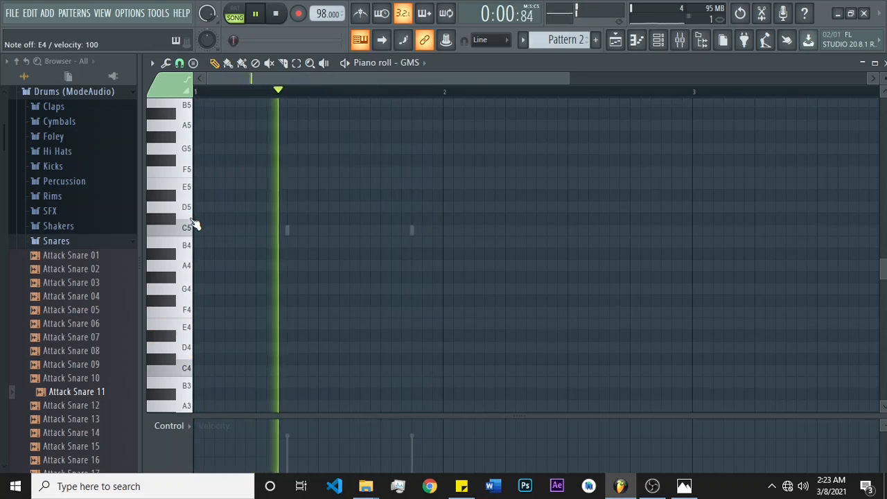
key("n")
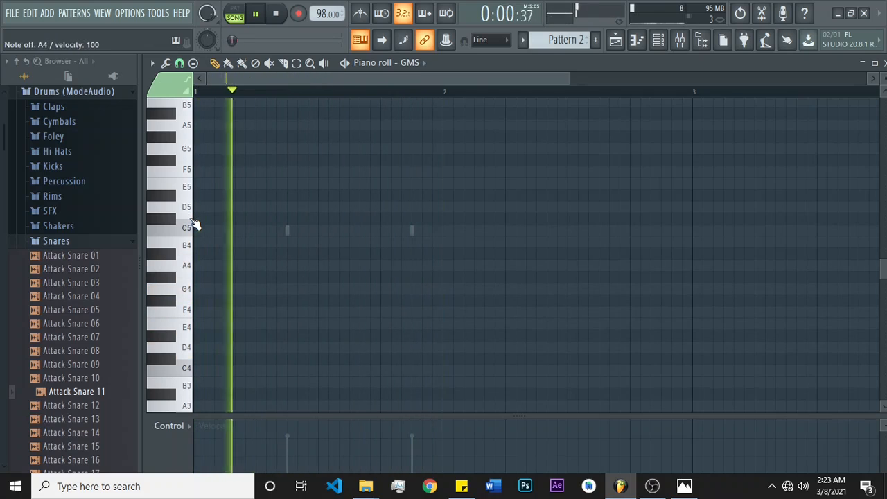
key("c")
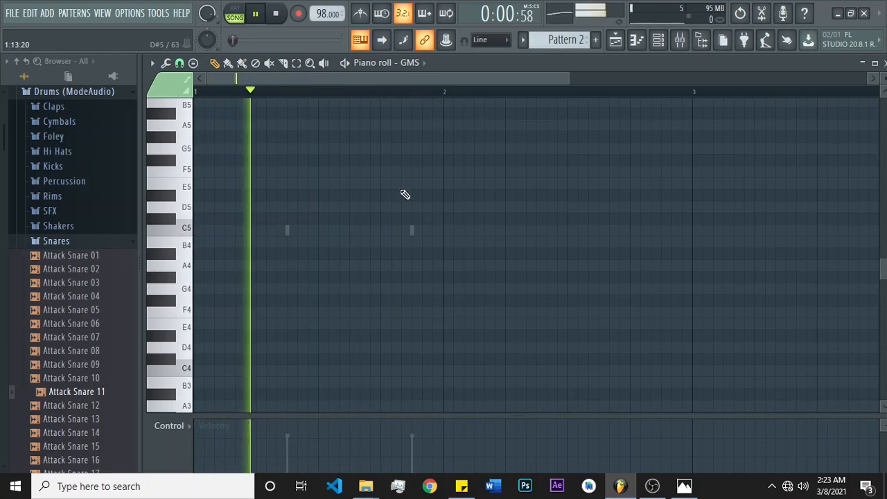
Create Pattern 3 and place it at bar 1 of playlist Track 3, with bars 1 and 2 set as the loop range
left_click(619, 44)
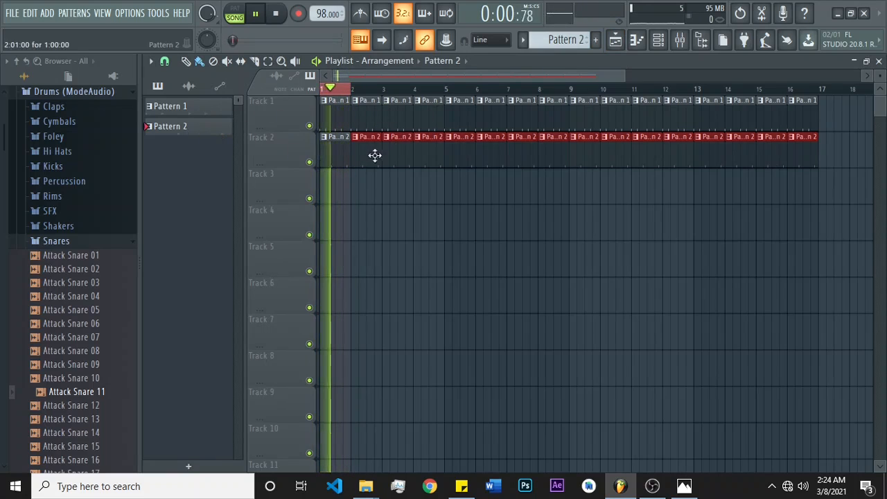
scroll(563, 41, "up", 1)
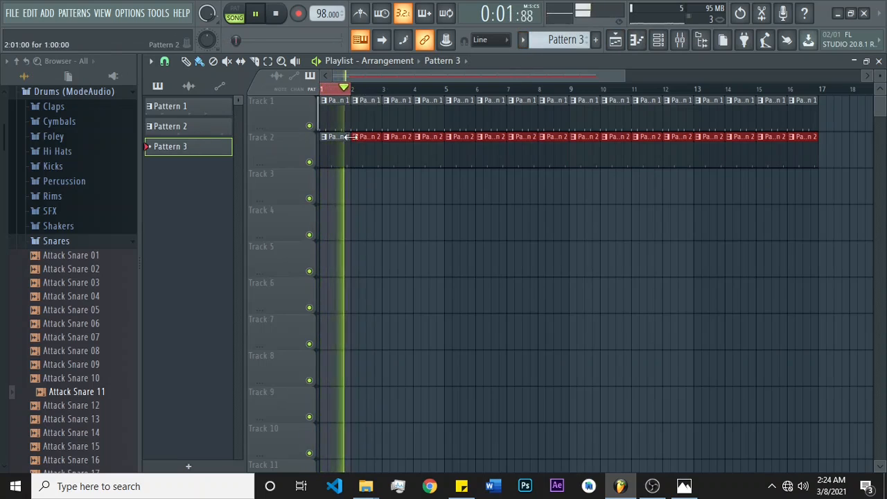
left_click(328, 91)
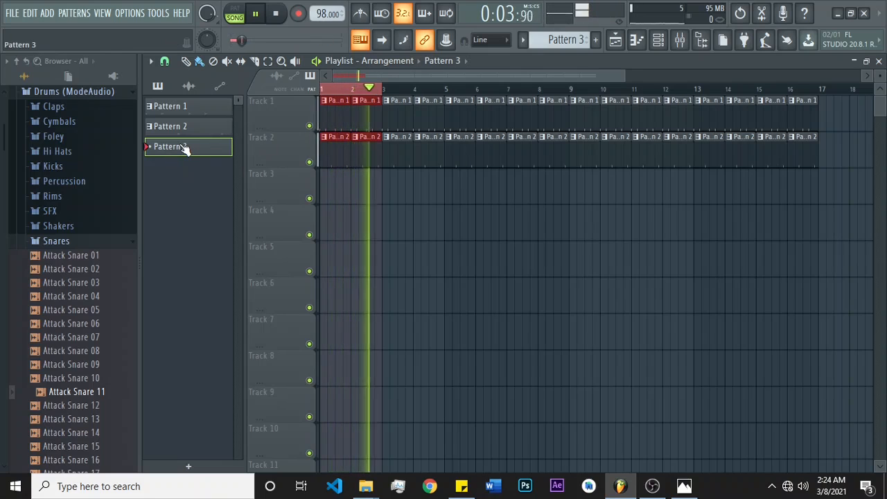
left_click_drag(183, 149, 320, 180)
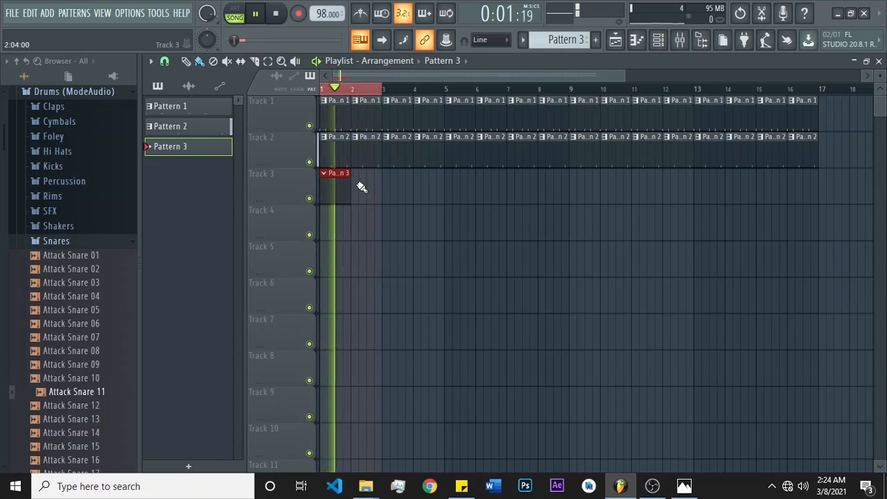
Draw a D5 note at the start of bar 1 in Pattern 3's GMS piano roll, extended to about 1.4 beats
left_click(637, 40)
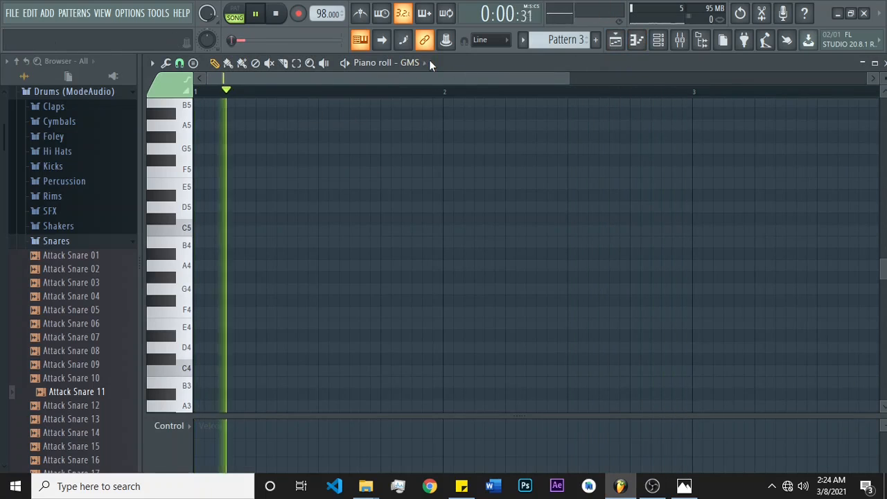
left_click(200, 209)
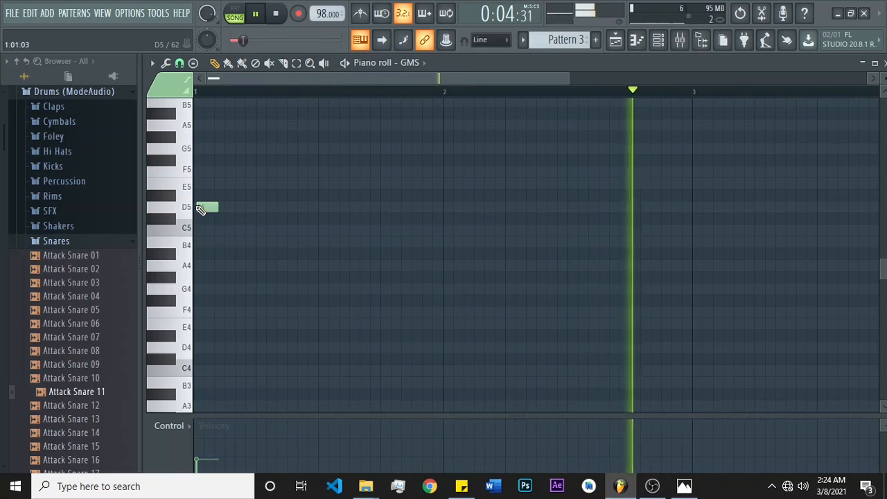
right_click(202, 208)
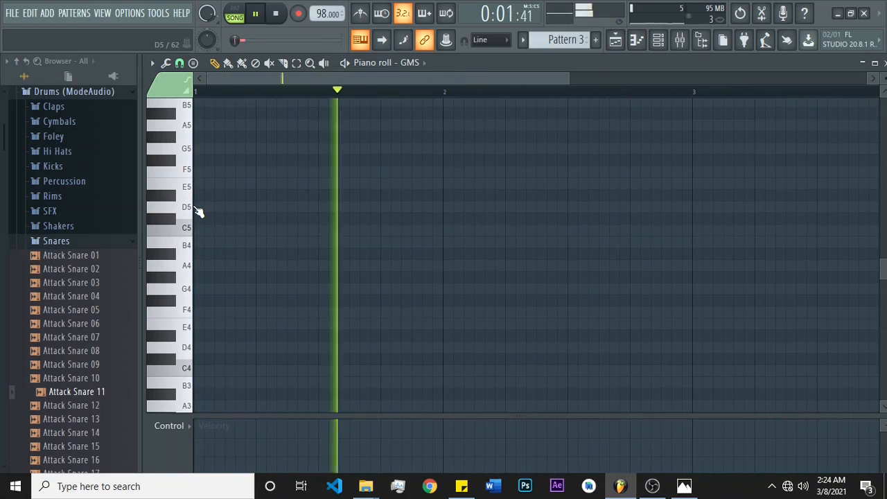
left_click(197, 207)
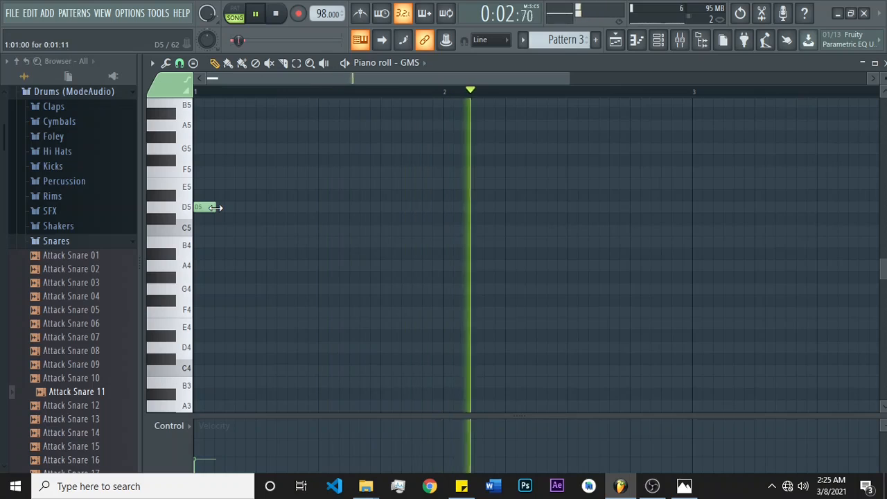
left_click_drag(215, 207, 279, 207)
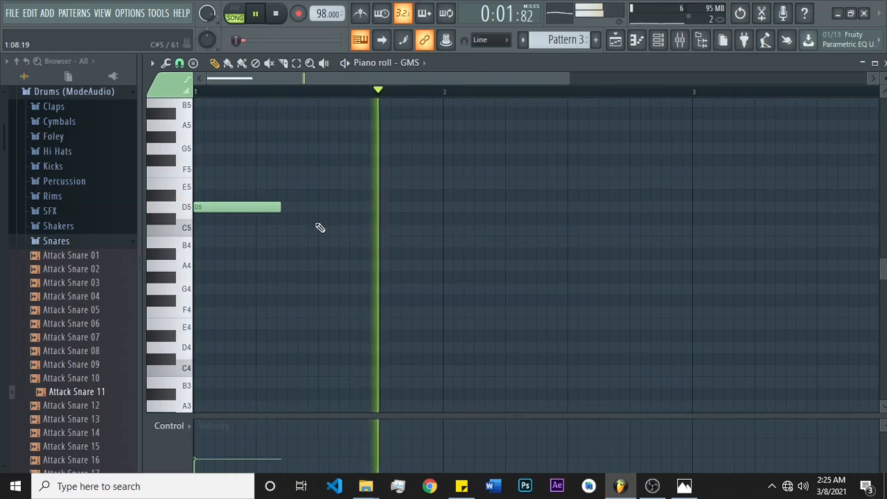
Audition D5 and A4, and add an A4 note of the same length on beat 3 of bar 1
left_click(183, 208)
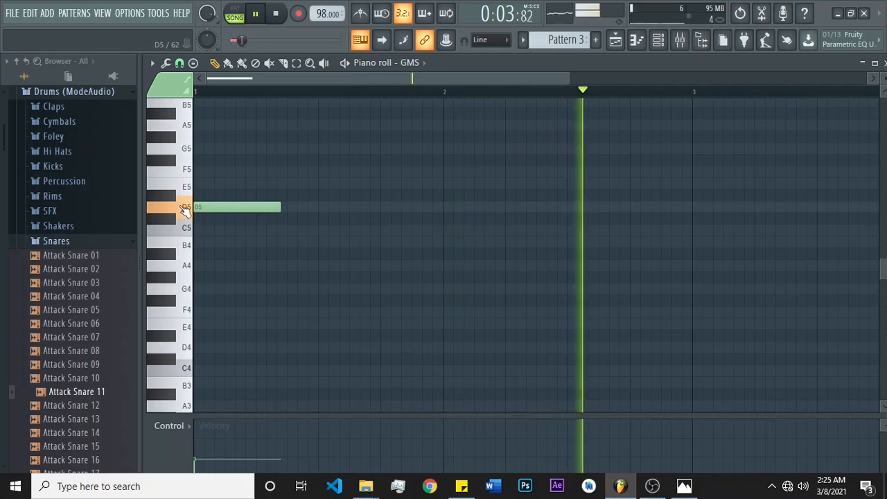
left_click(184, 208)
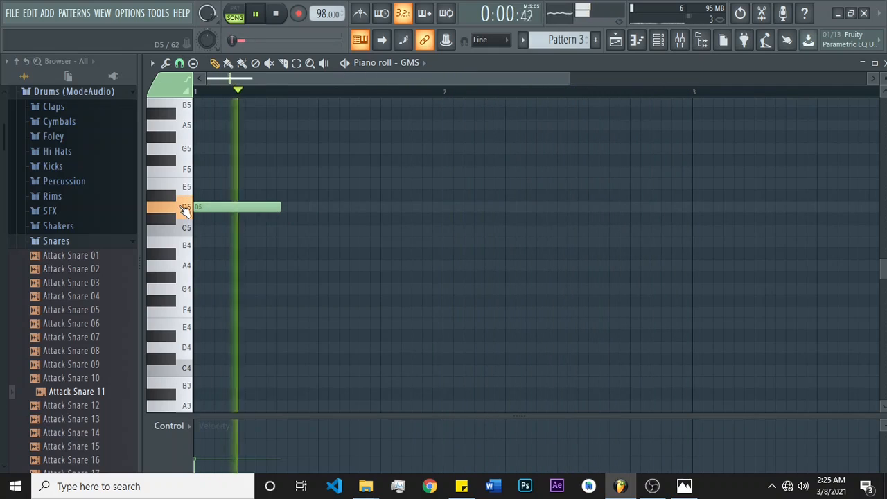
left_click(190, 267)
left_click(190, 267)
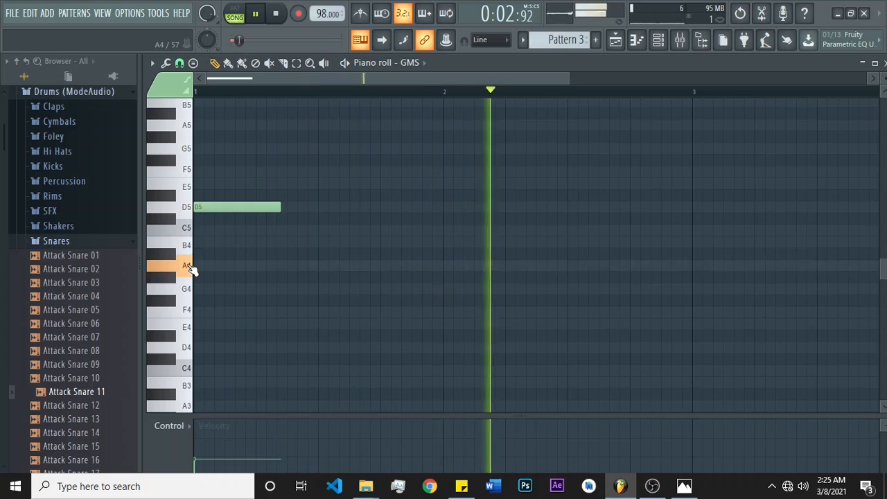
left_click(191, 267)
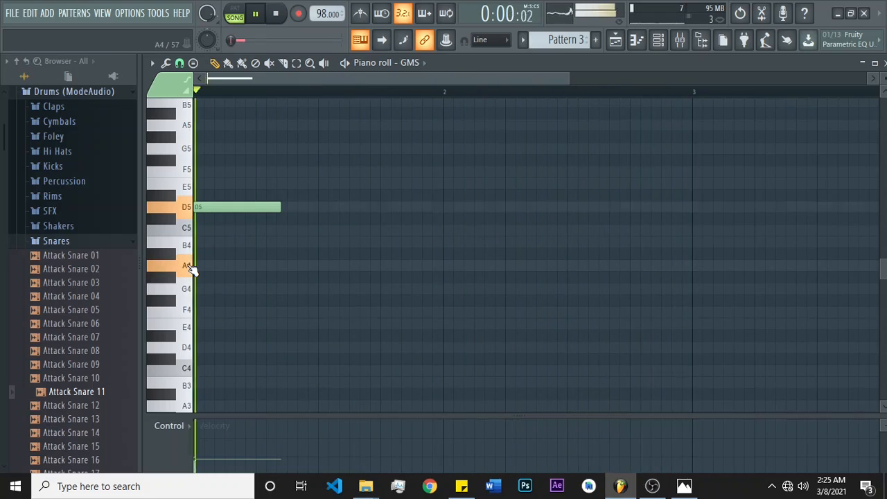
left_click(322, 268)
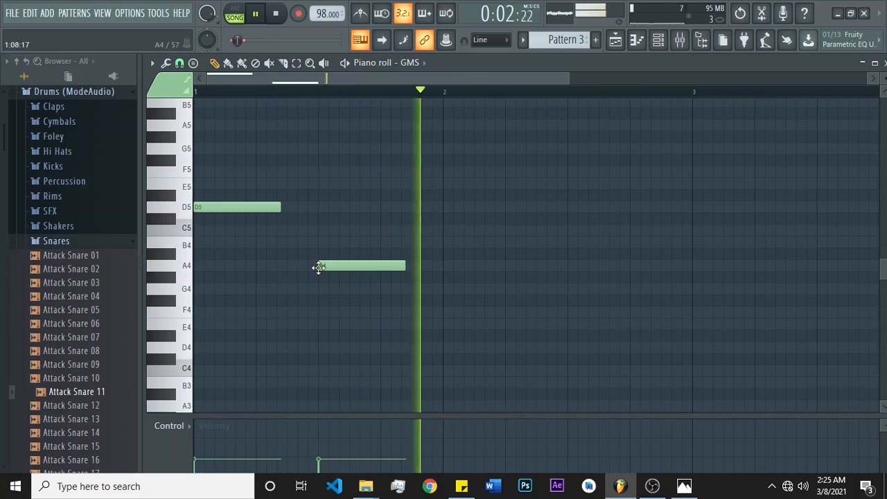
Audition C5 and add a C5 note of the same length at about the start of bar 2
left_click(188, 232)
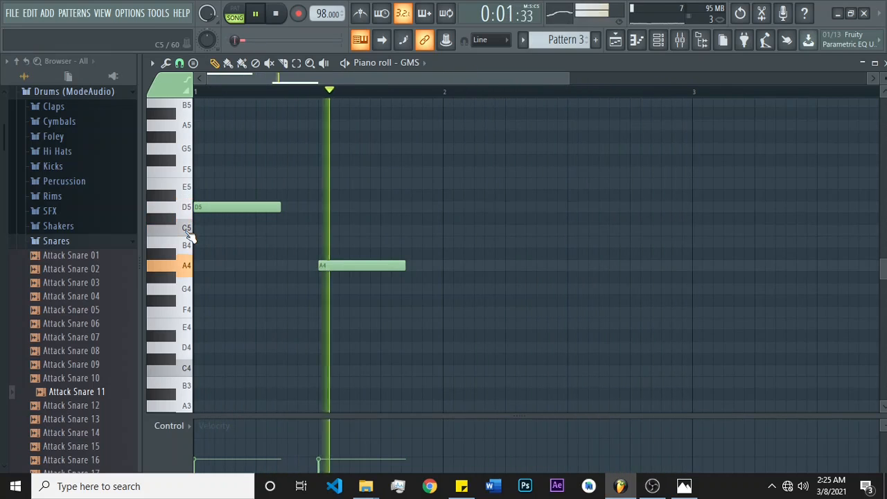
left_click(188, 233)
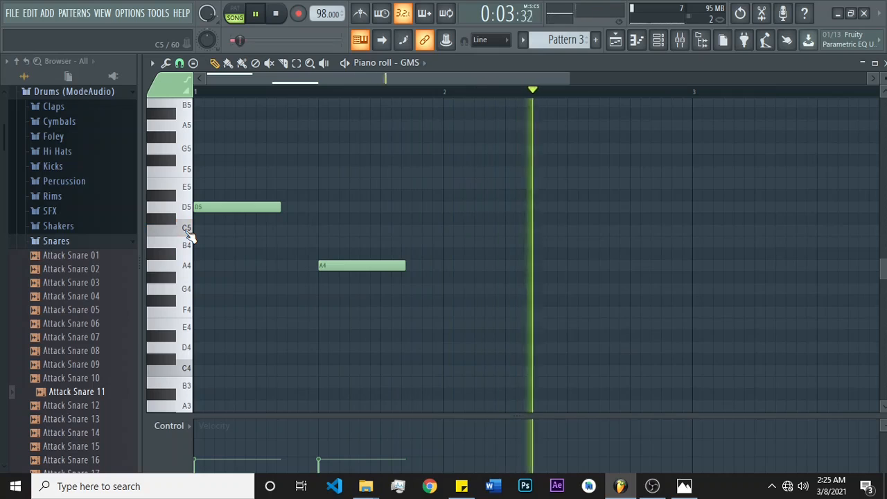
left_click(188, 233)
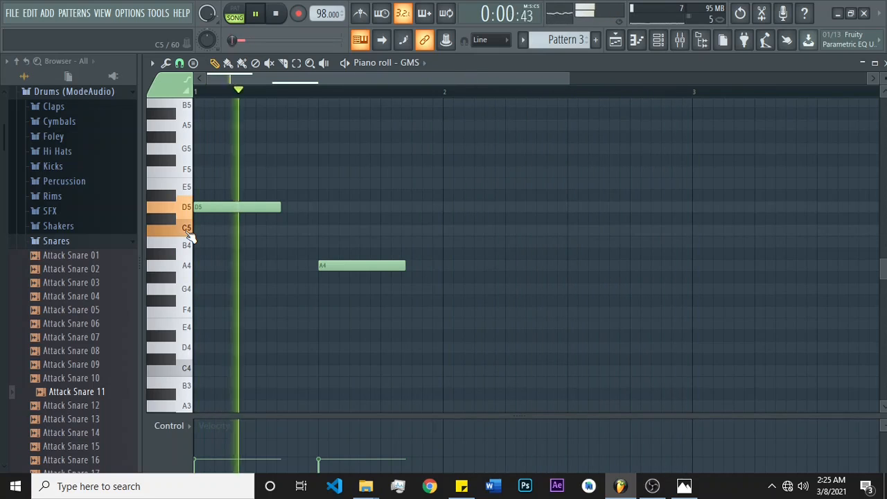
left_click(447, 230)
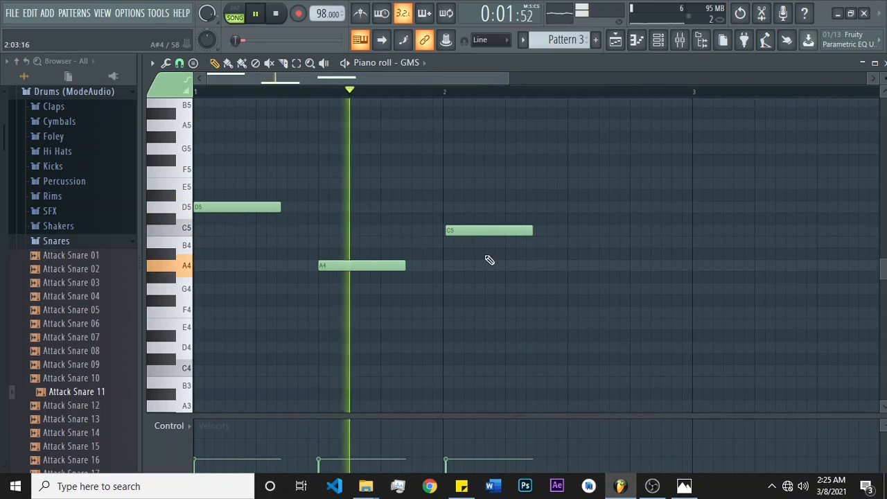
Add a G4 note around beat 3 of bar 2, and repeat Pattern 3 along playlist Track 3 through bar 16
left_click(569, 289)
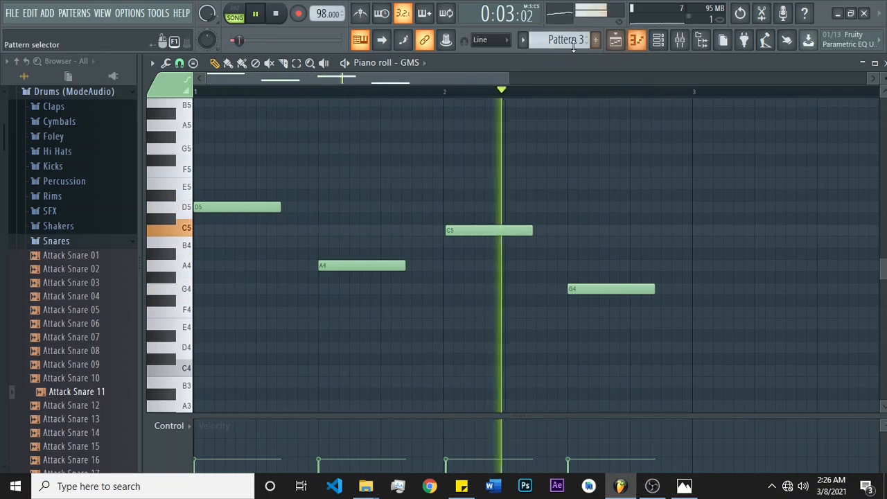
left_click(615, 42)
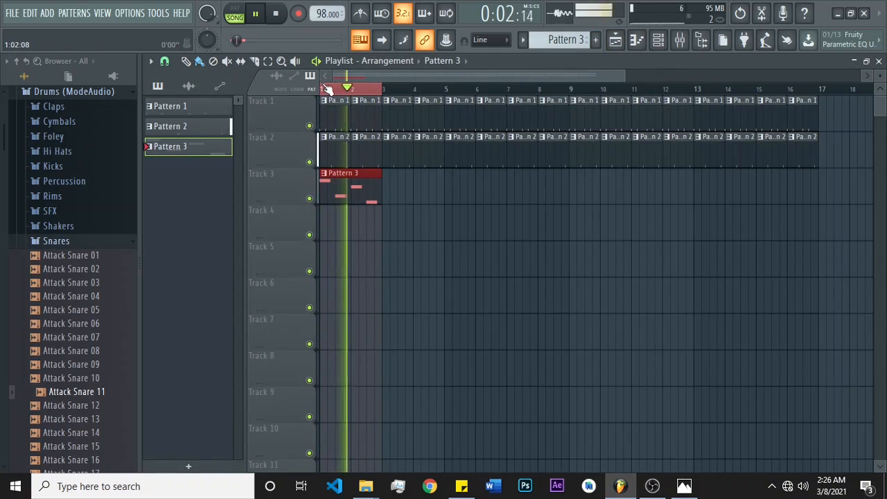
left_click(324, 89)
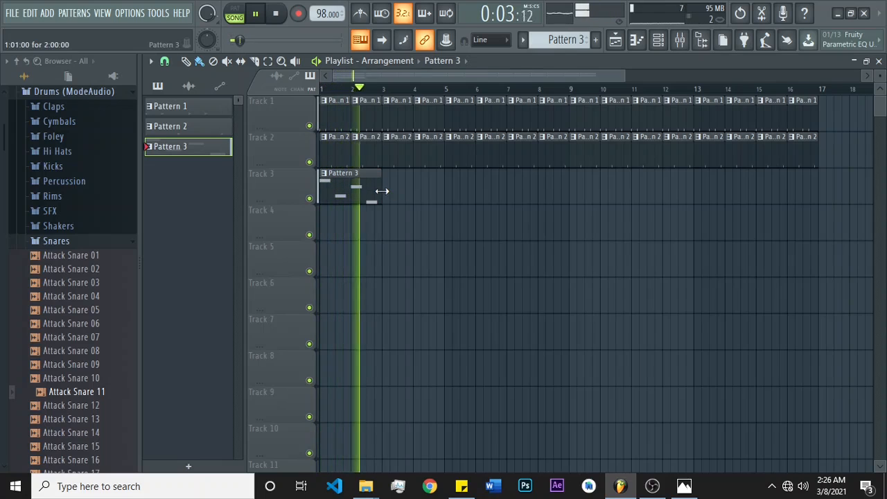
left_click_drag(389, 196, 769, 192)
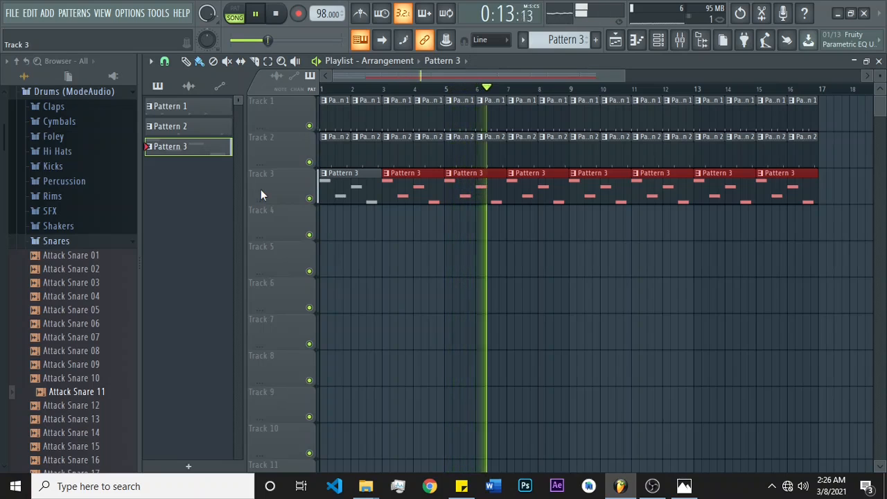
Switch to a new Pattern 4 and set bars 1 and 2 of the playlist as the loop range
scroll(552, 40, "up", 1)
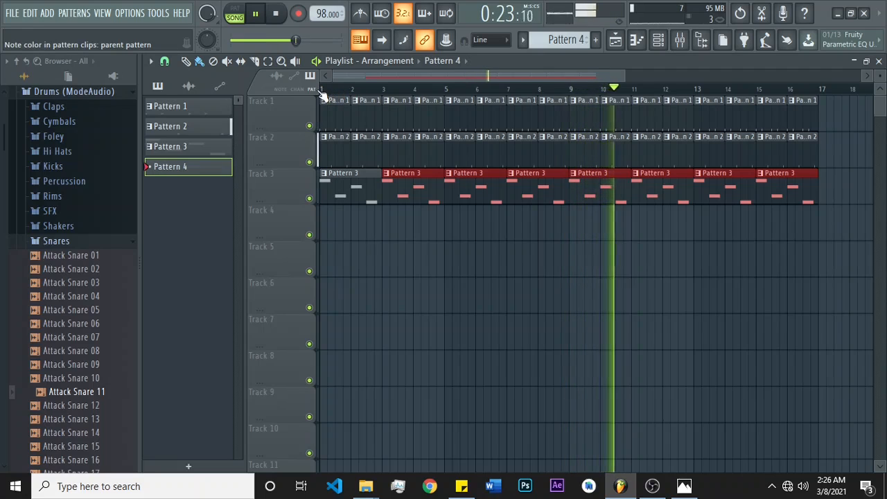
left_click_drag(322, 90, 375, 90)
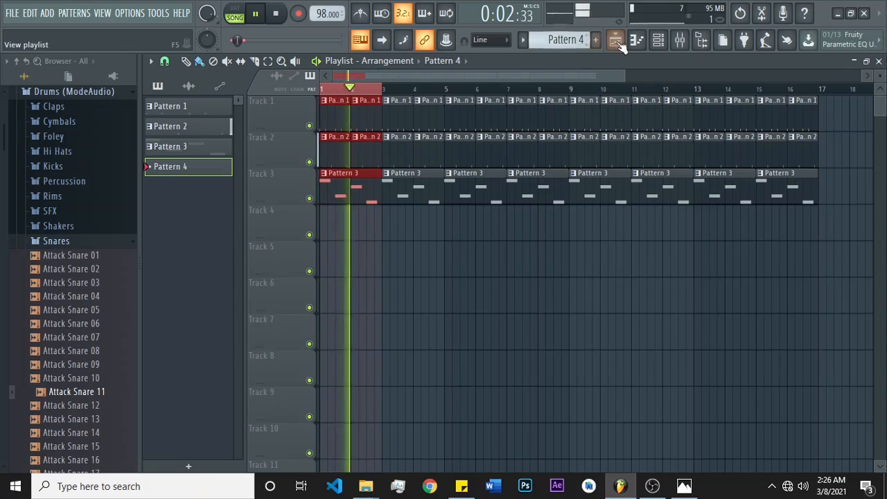
Clone the GMS channel in the channel rack with Pattern 4 selected
left_click(658, 40)
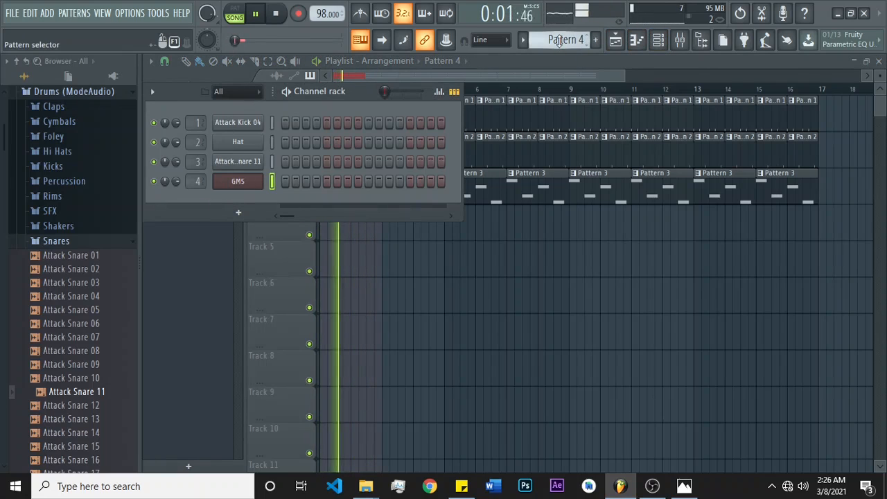
scroll(558, 41, "up", 3)
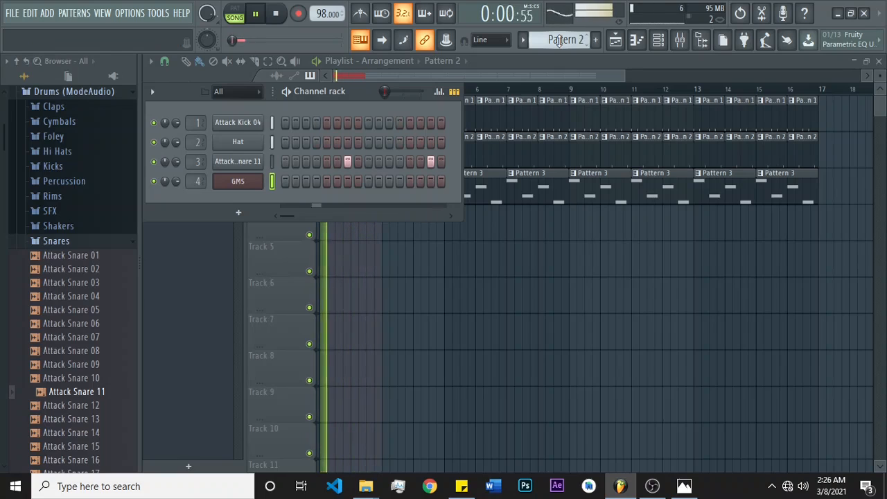
scroll(558, 40, "down", 1)
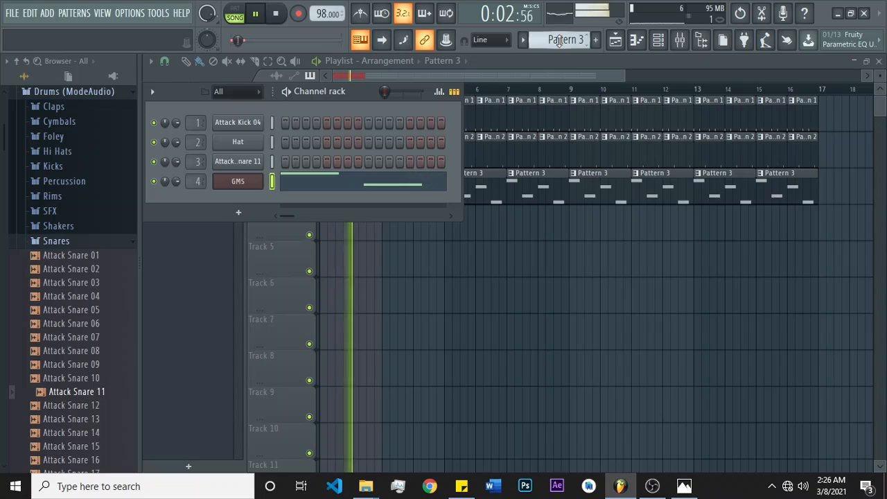
scroll(558, 40, "down", 1)
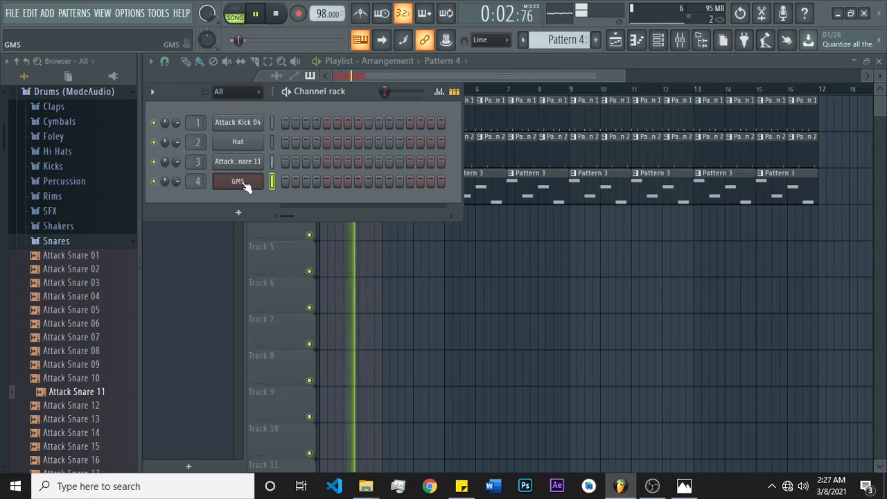
left_click(244, 212)
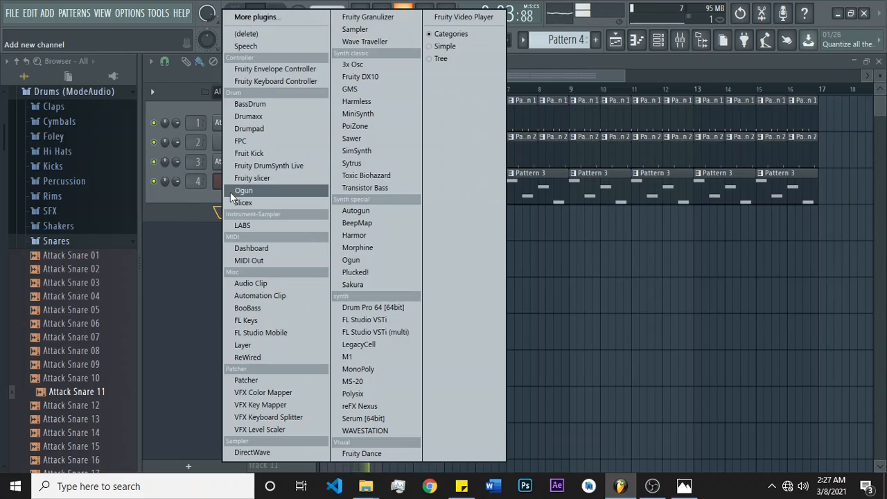
left_click(356, 91)
right_click(224, 181)
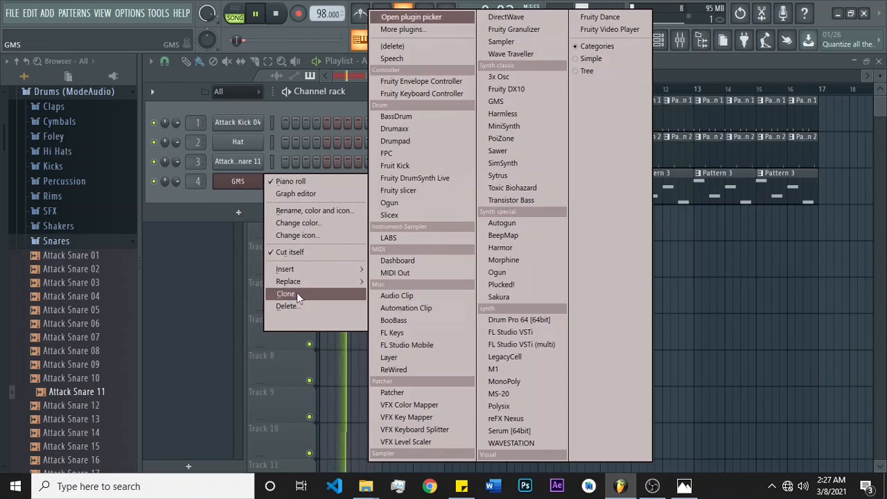
left_click(297, 292)
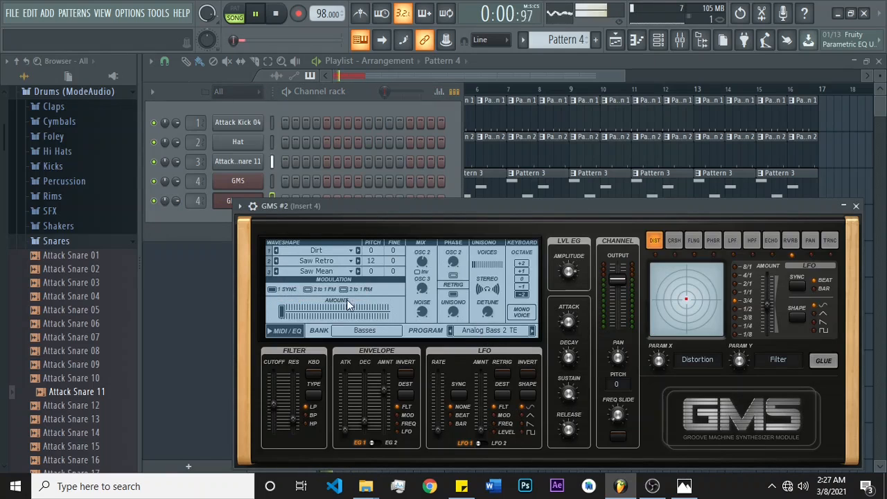
left_click_drag(321, 209, 294, 213)
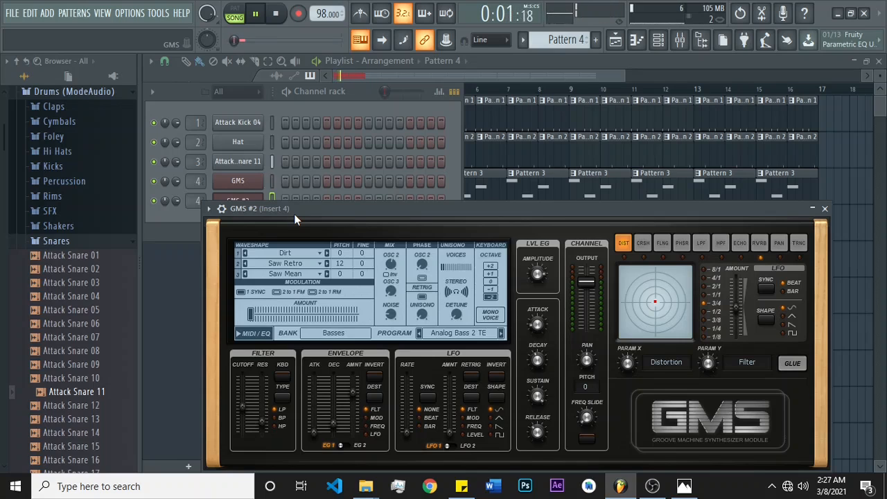
Open GMS #2's preset library and audition Leads & Synths presets such as Buzz Saw TE, Buzzin, Chord Synth 1 MC, Crunchy TE and Crushkeys
left_click(334, 333)
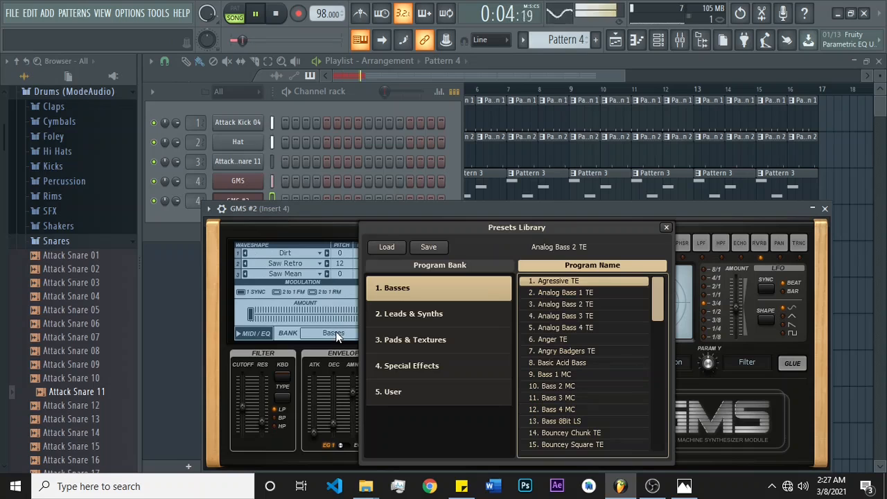
left_click(439, 315)
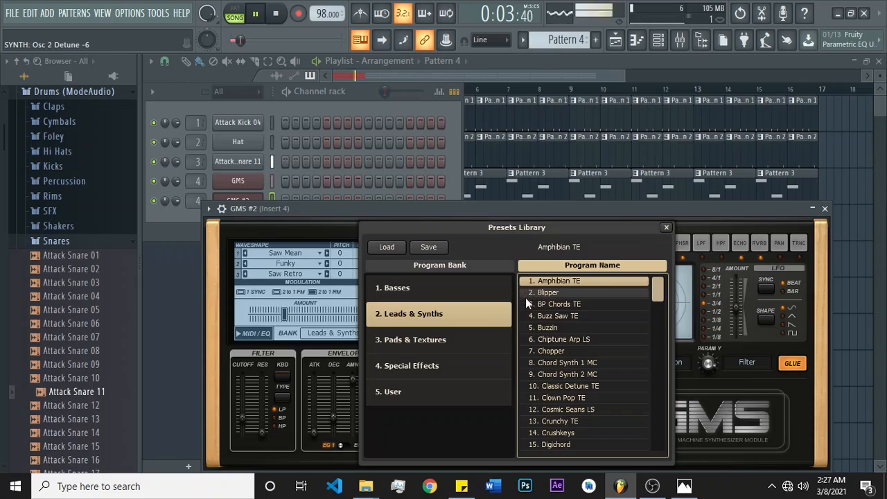
left_click(560, 316)
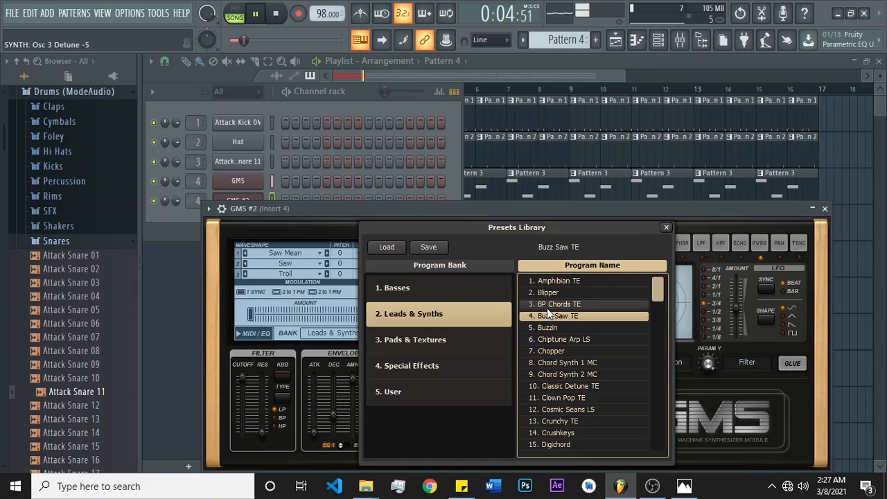
left_click(571, 329)
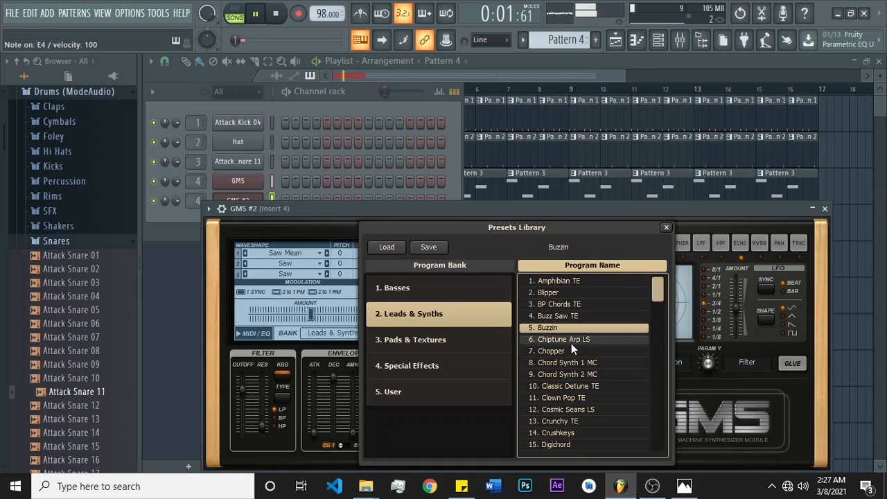
left_click(571, 343)
left_click(572, 360)
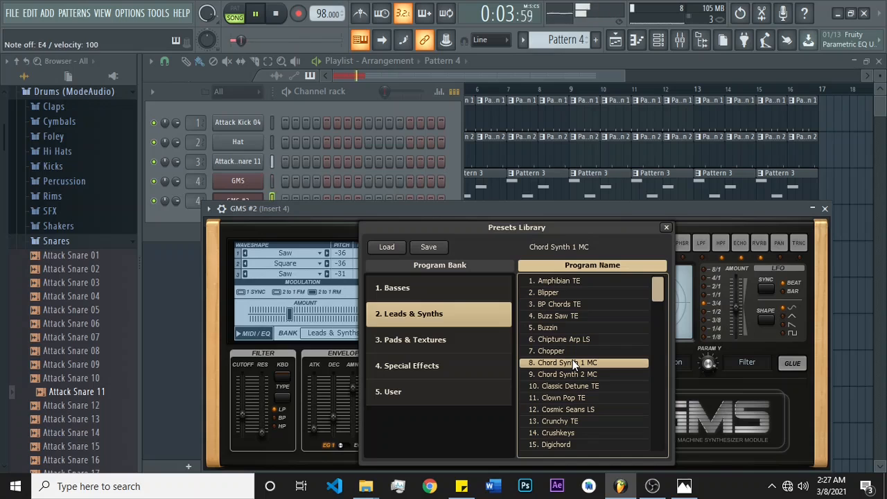
left_click(565, 374)
left_click(566, 388)
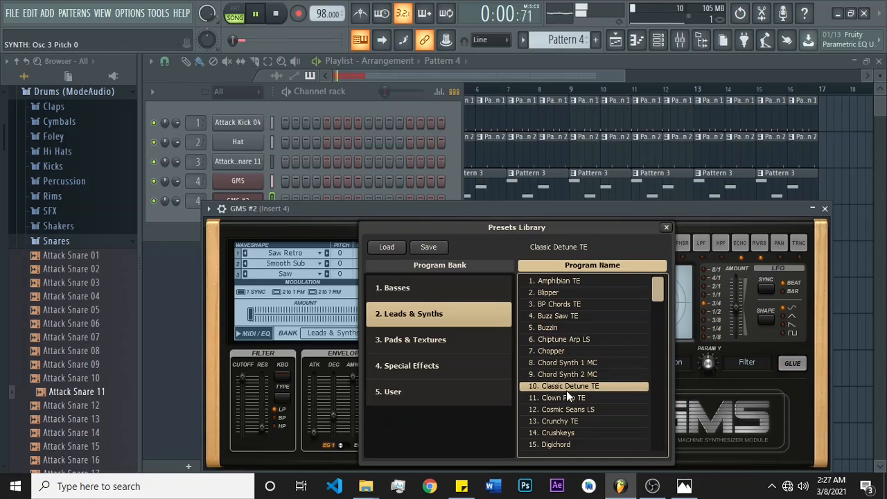
left_click(566, 397)
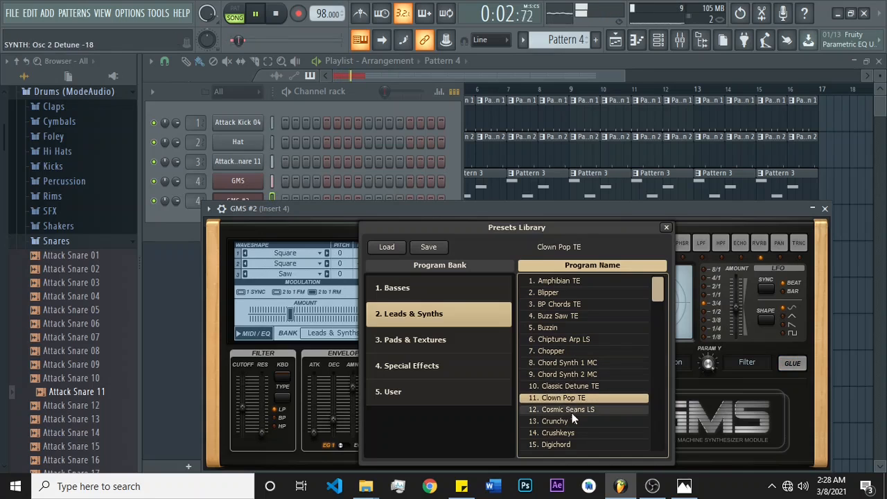
left_click(569, 421)
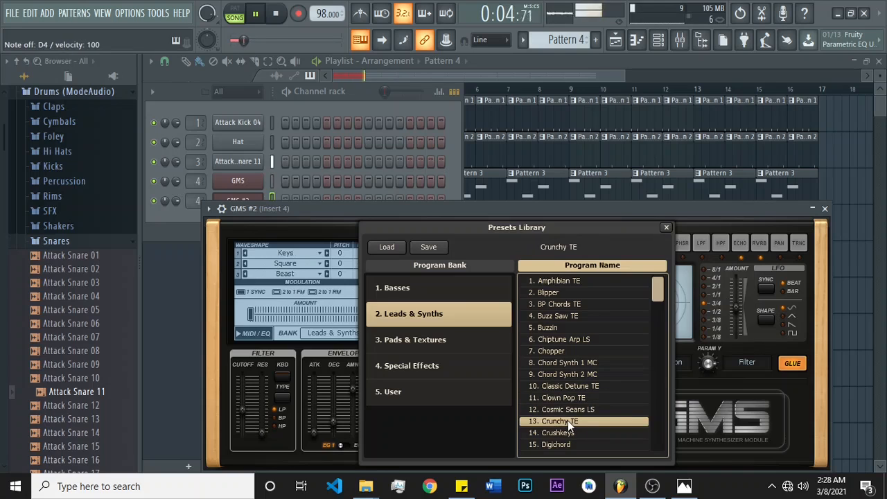
left_click(573, 435)
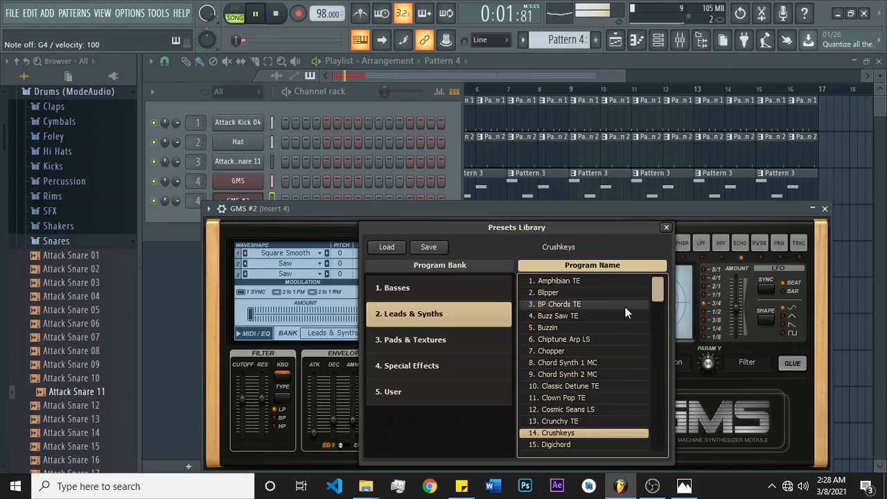
Load the Lead 5 preset from the Leads & Synths bank into GMS #2
left_click_drag(656, 291, 656, 327)
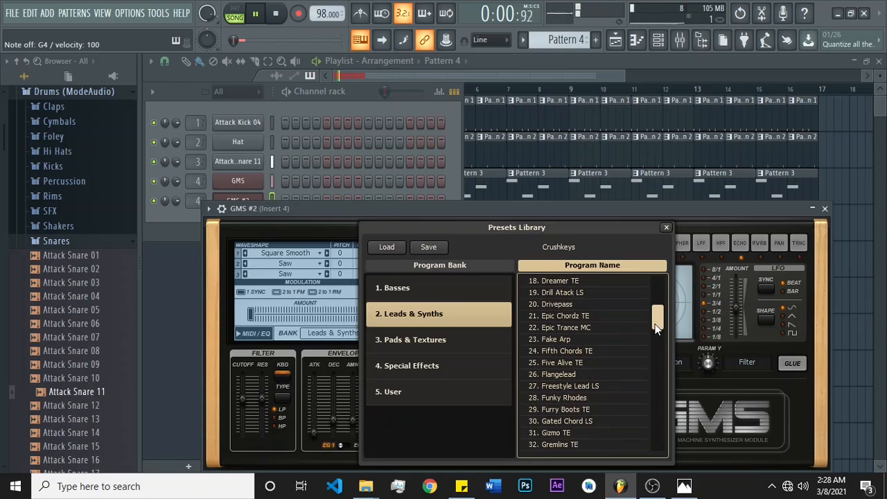
left_click_drag(654, 324, 655, 317)
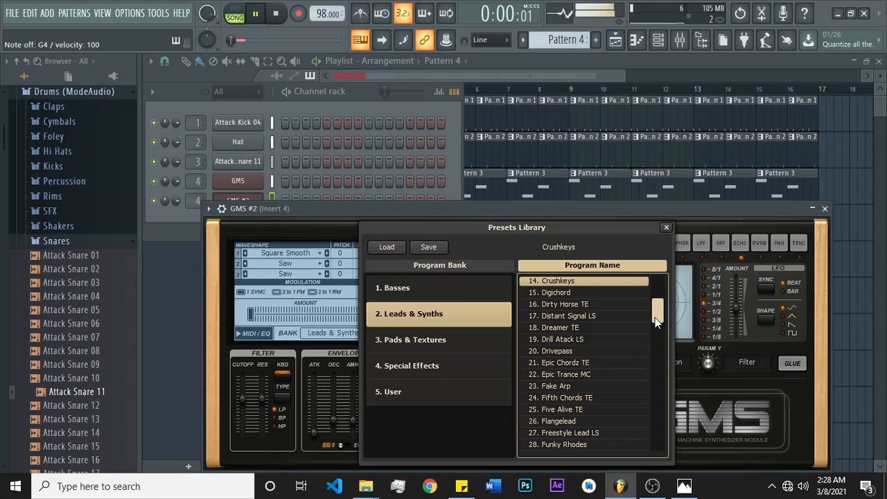
left_click_drag(654, 317, 654, 354)
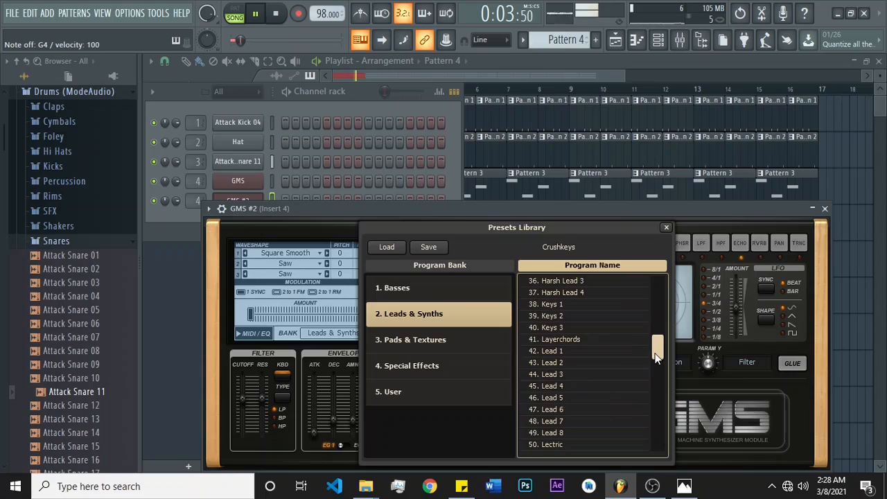
left_click(569, 397)
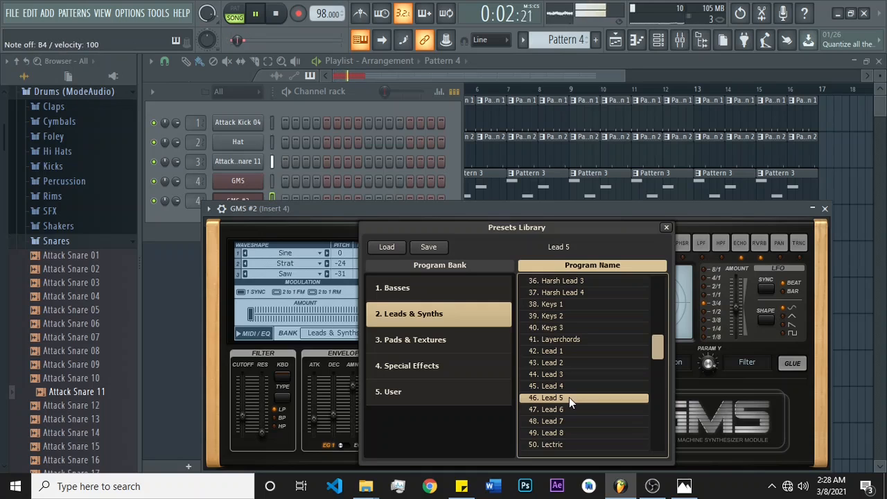
double_click(568, 397)
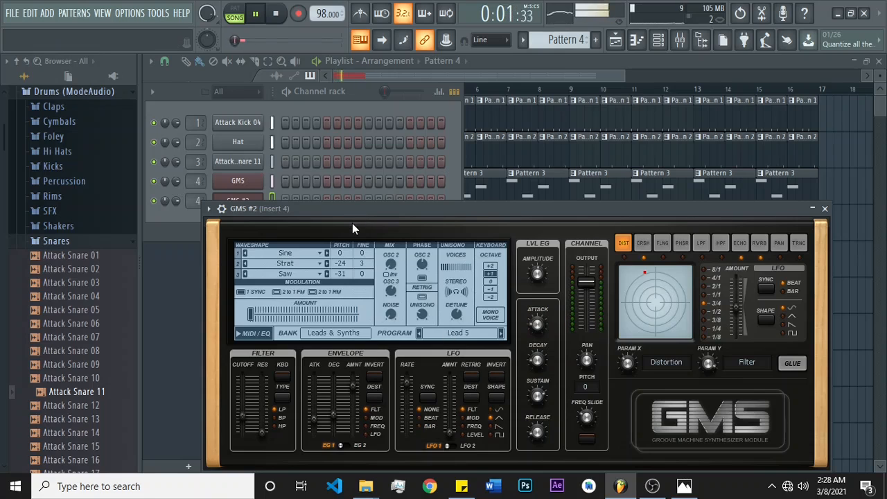
Open the piano roll of the GMS #2 channel for Pattern 4
left_click(174, 215)
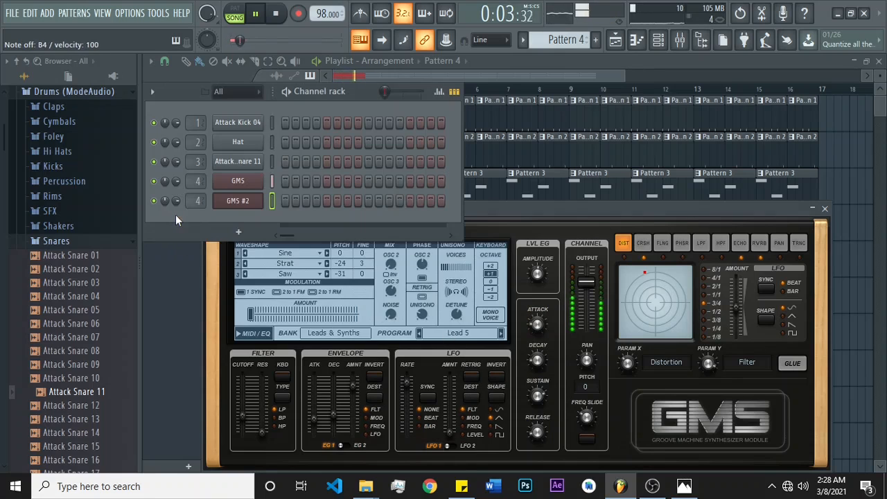
right_click(242, 200)
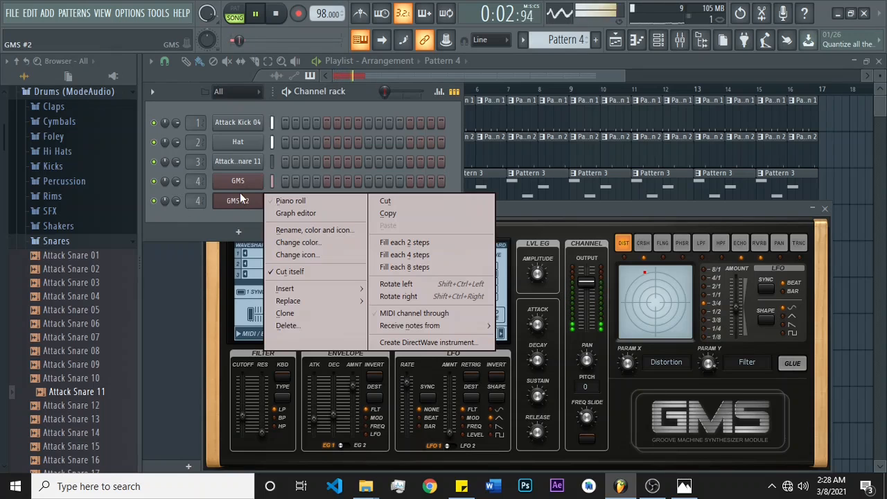
left_click(299, 200)
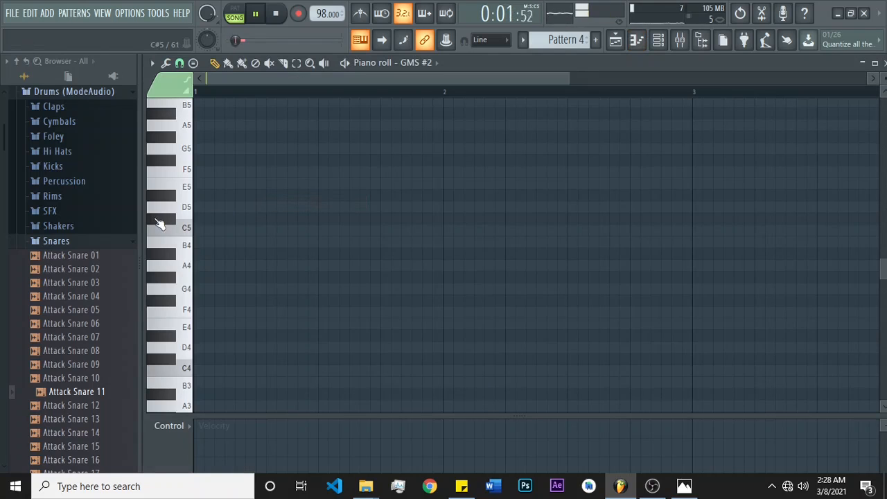
Audition keys around G4 on the piano roll keyboard to find the opening note of the GMS #2 lead
left_click(180, 229)
left_click(182, 297)
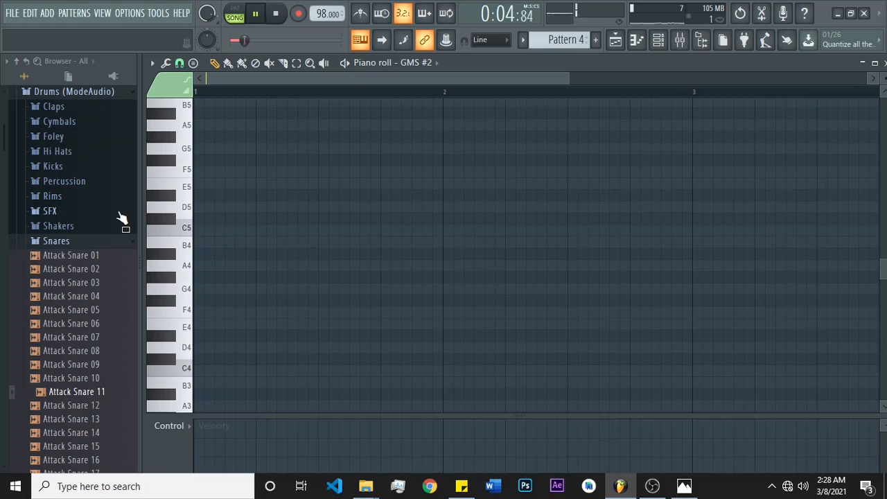
left_click(177, 277)
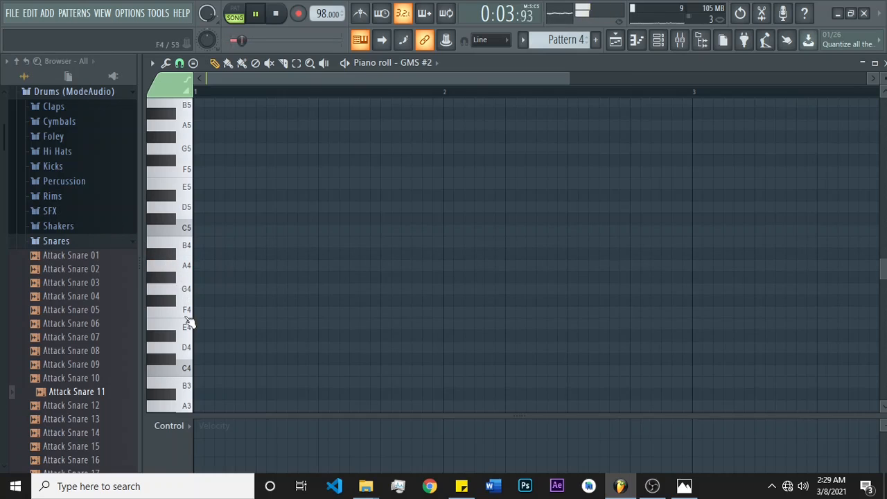
left_click(188, 295)
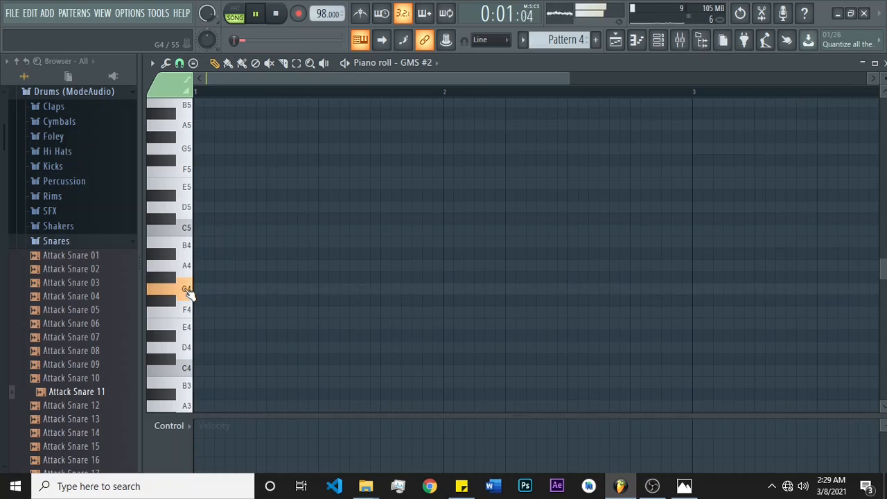
left_click(188, 295)
left_click(188, 296)
left_click(188, 295)
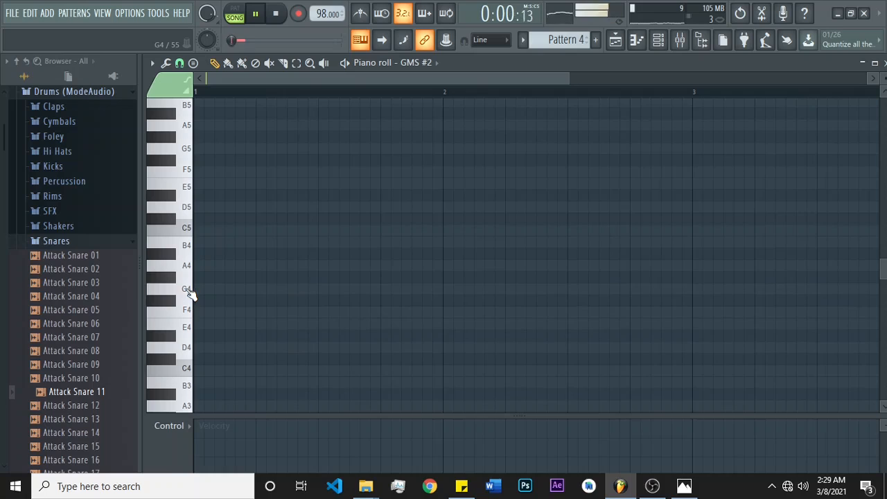
Draw a G4 note at the start of bar 1 with length 0:02:03, and an A4 note of the same length at 1:02:08
left_click(197, 291)
left_click(187, 275)
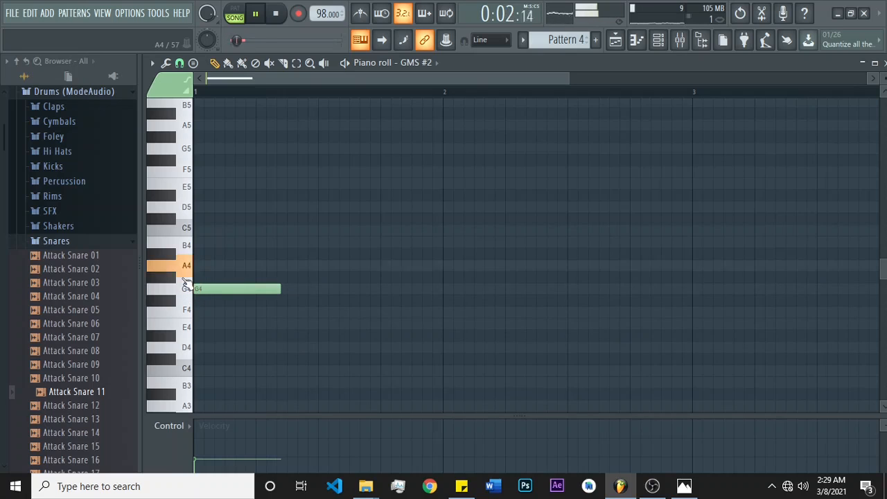
left_click(185, 240)
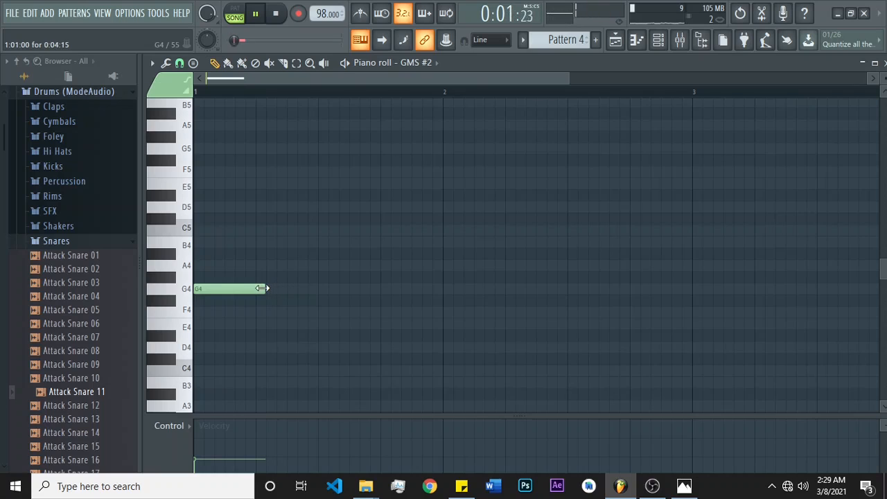
left_click_drag(251, 289, 228, 290)
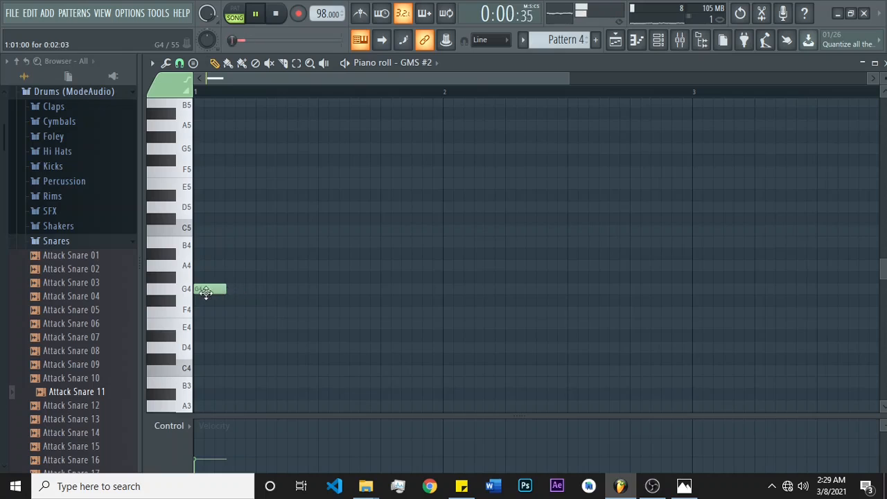
left_click(185, 291)
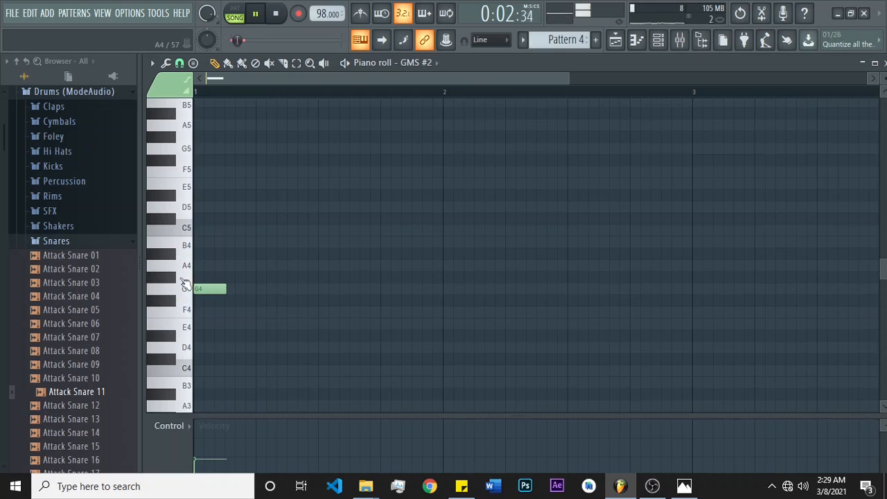
left_click(217, 266)
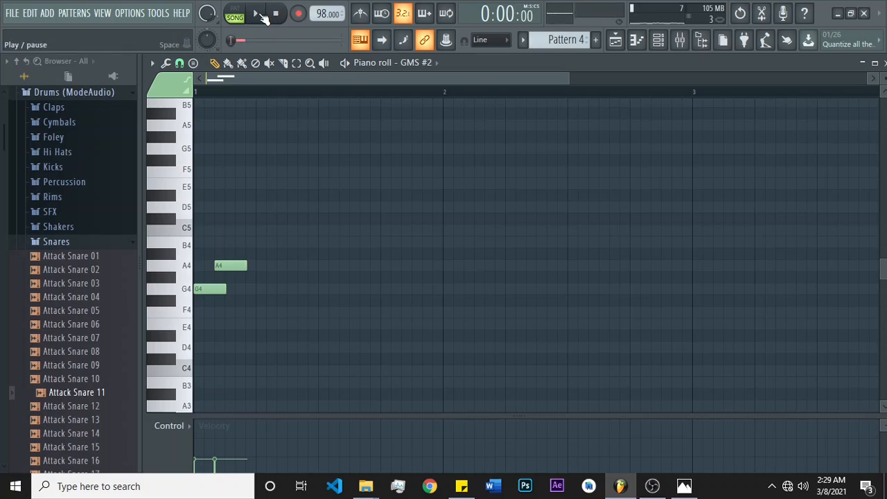
Place Pattern 4 at bar 1 of Track 4 in the playlist and play the arrangement from the start
left_click(261, 14)
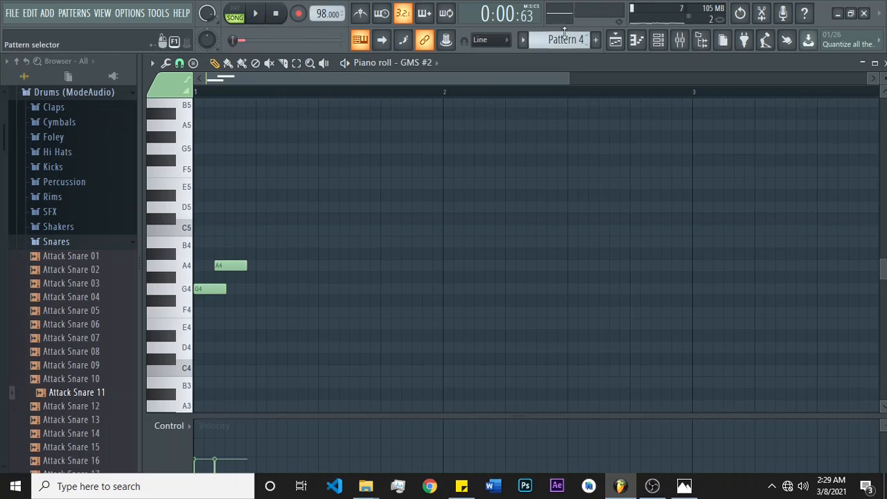
left_click(616, 40)
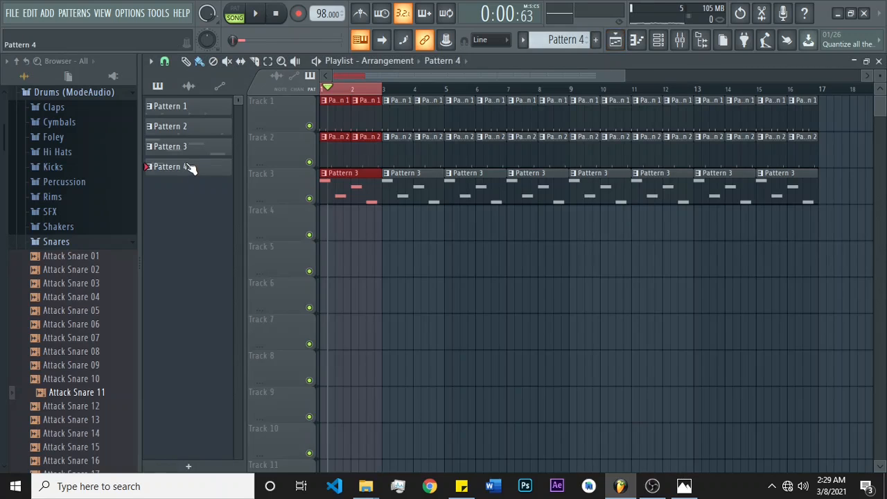
left_click_drag(190, 168, 323, 226)
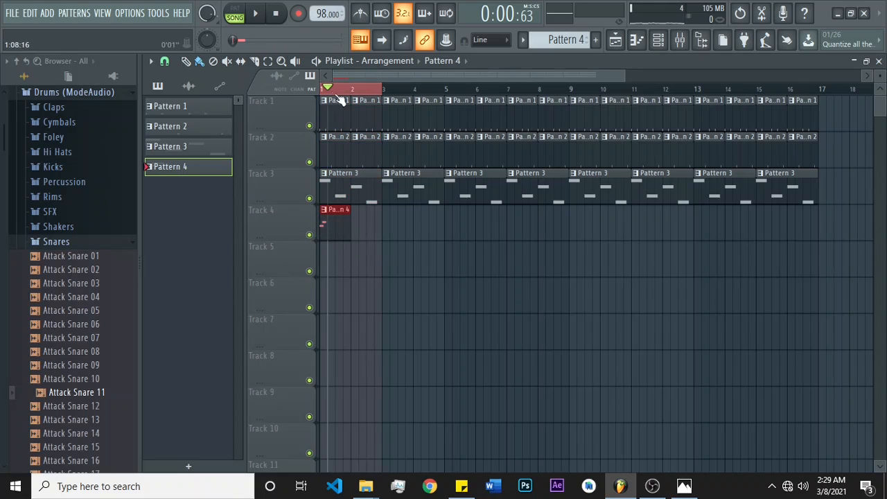
left_click(261, 17)
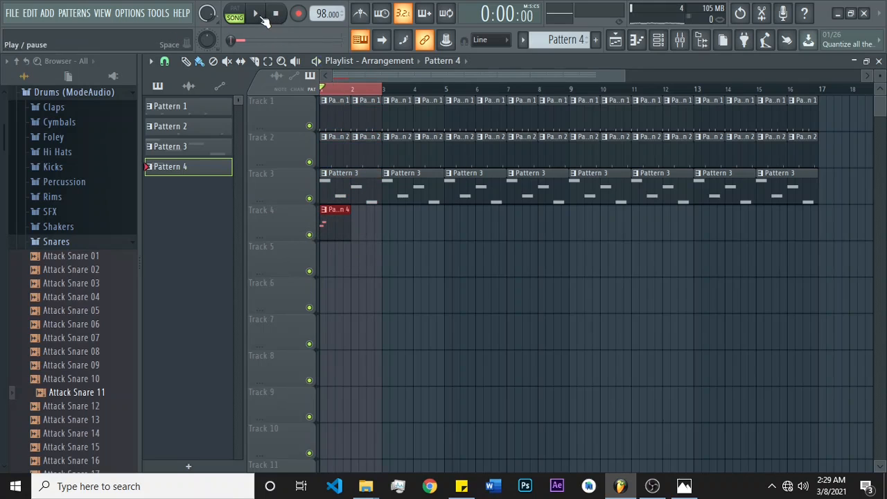
left_click(258, 15)
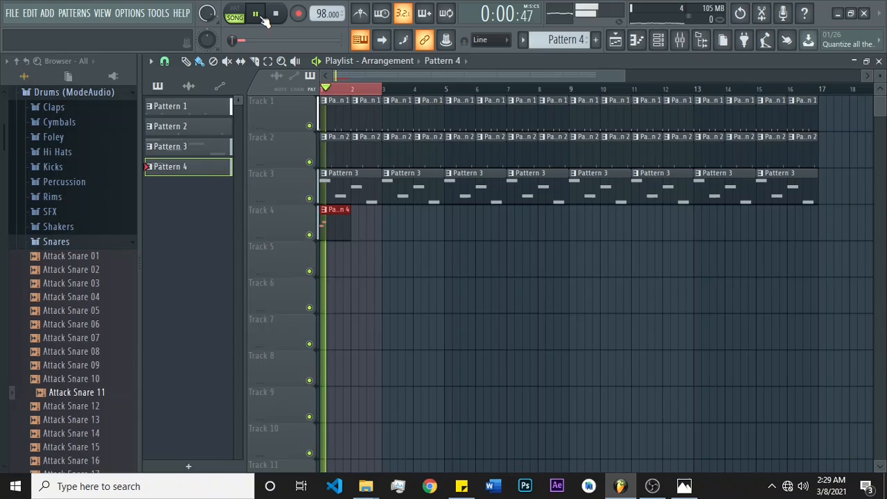
Extend Pattern 4's lead in the piano roll with a B4 note at 1:04:08 and a D5 note at 1:07:00, trimmed to 0:01:23
double_click(338, 221)
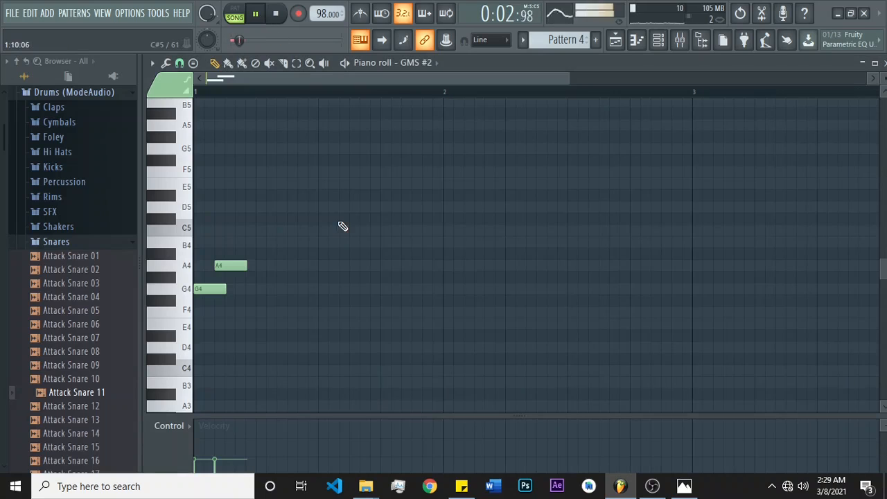
left_click(246, 242)
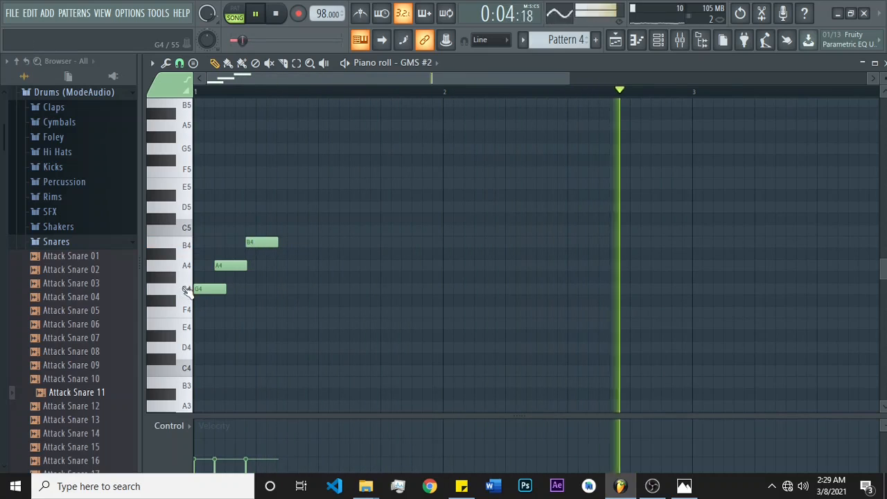
left_click(302, 207)
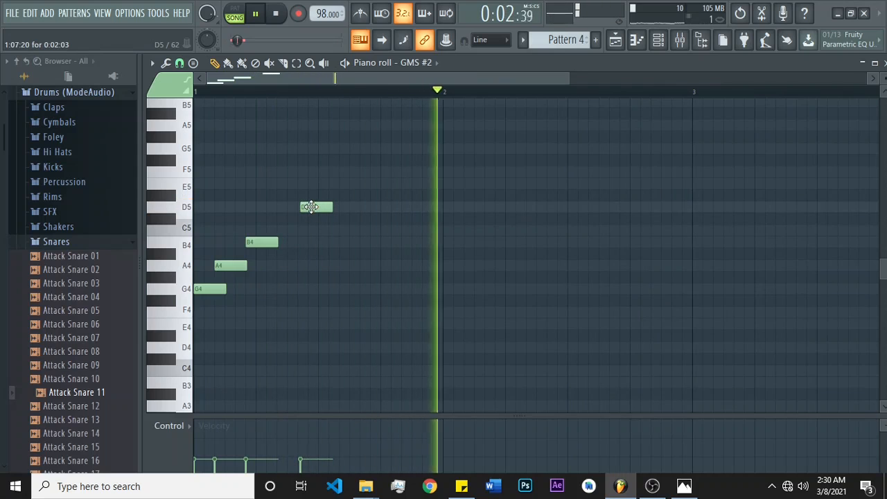
left_click_drag(310, 206, 307, 206)
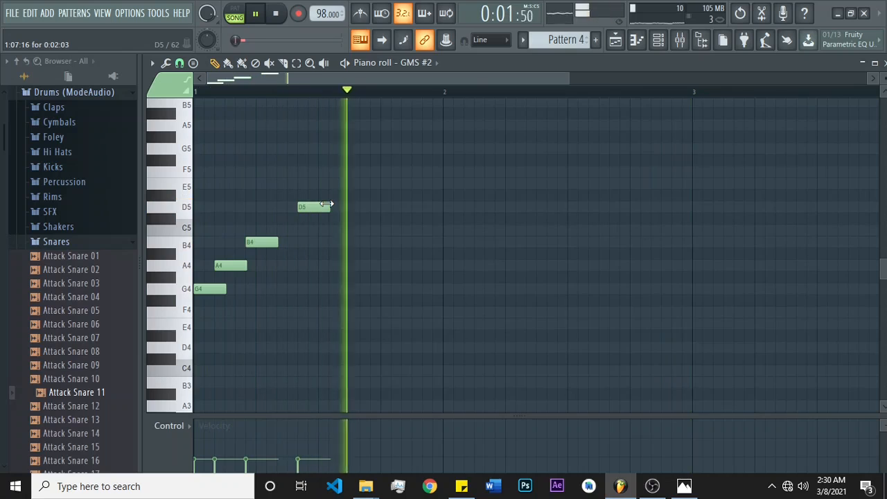
left_click_drag(306, 207, 297, 207)
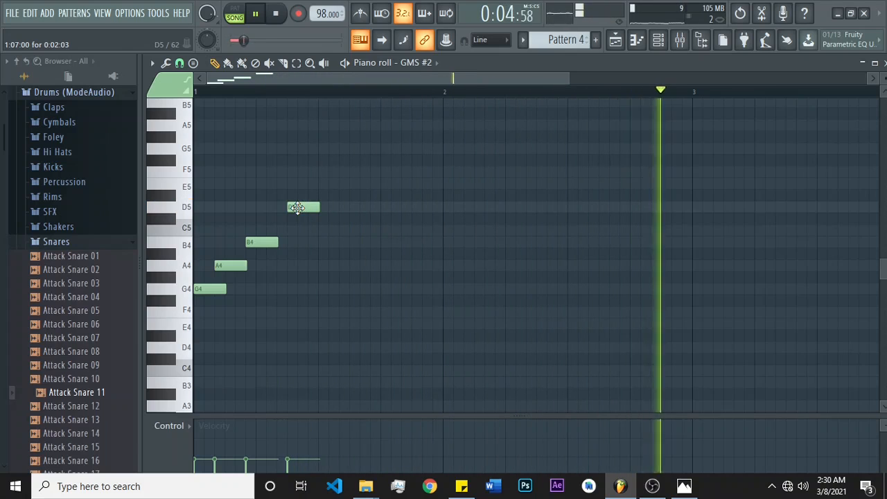
left_click_drag(319, 207, 313, 207)
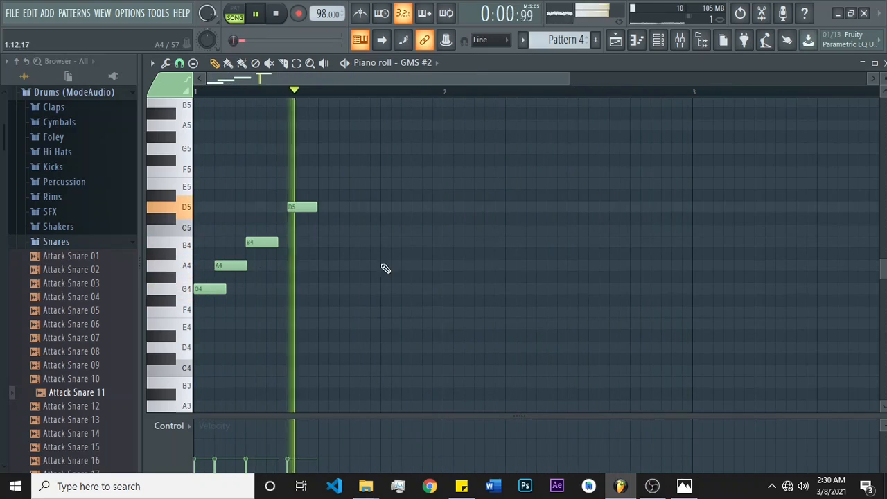
Duplicate the four-note G4, A4, B4, D5 phrase from bar 1 to the start of bar 2
left_click(448, 289)
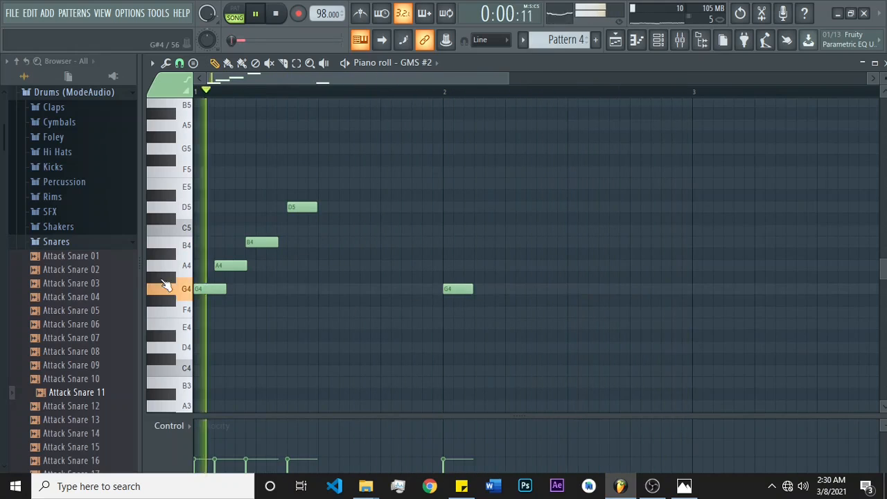
right_click(460, 290)
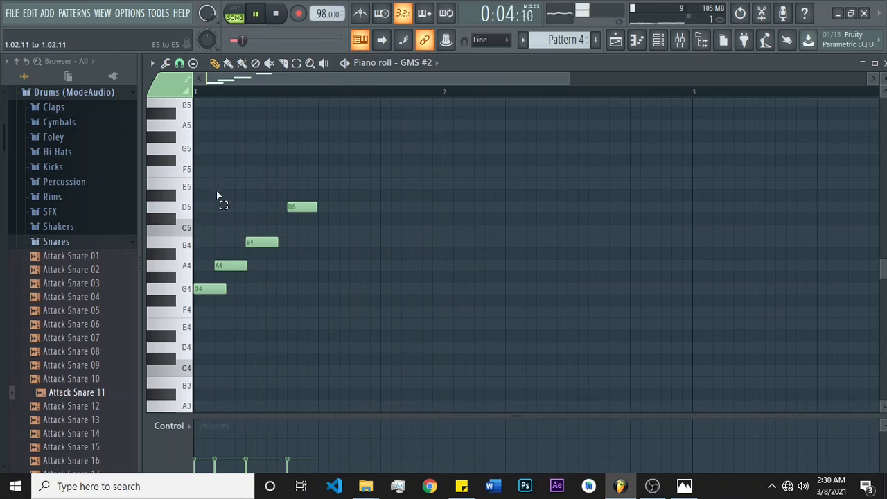
left_click_drag(217, 301, 379, 311)
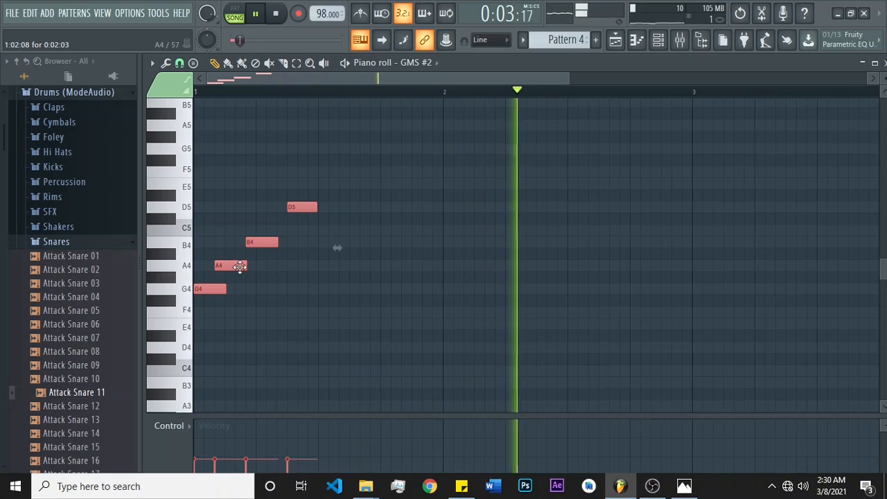
left_click_drag(239, 267, 490, 269)
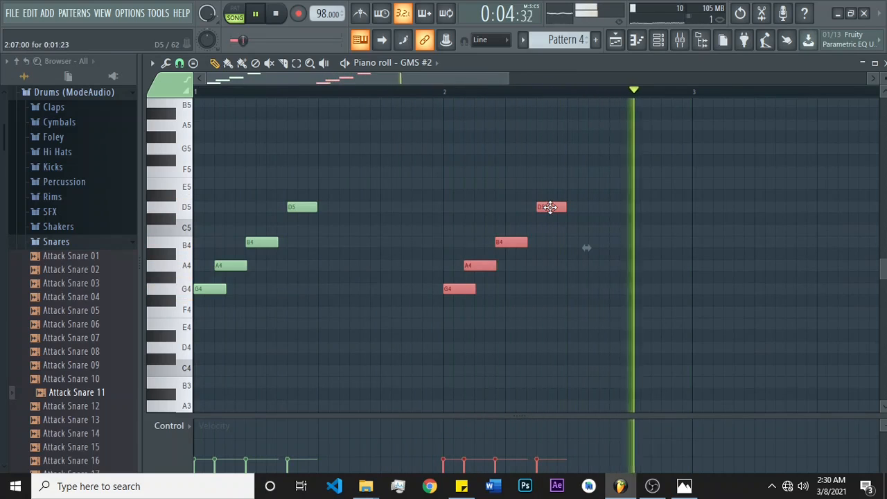
double_click(550, 176)
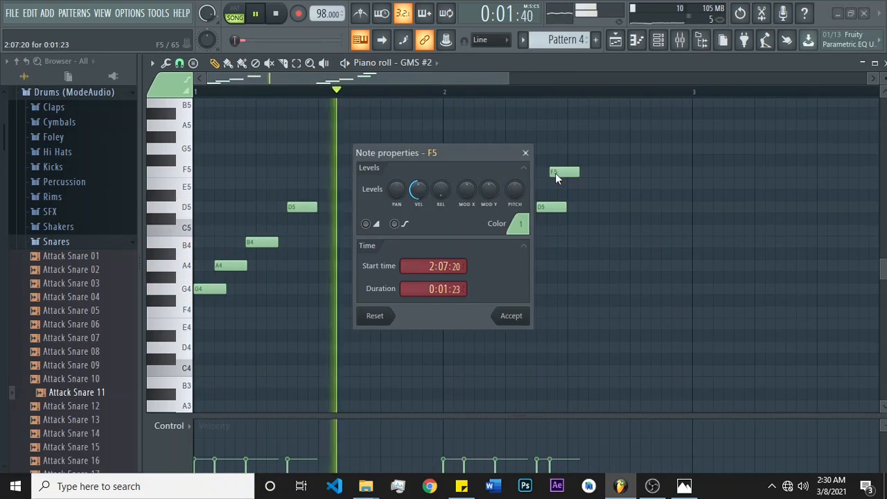
left_click(555, 172)
right_click(554, 173)
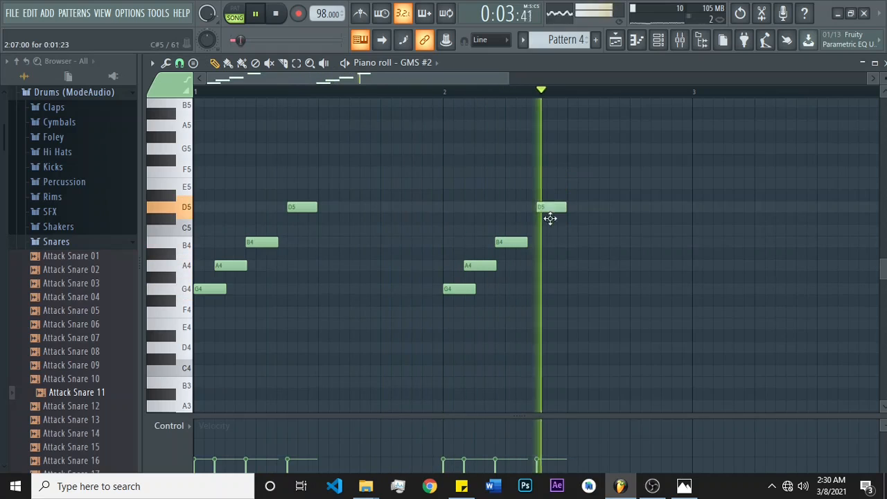
Lower the last note of the bar 2 phrase to C5 and shorten its B4 note to 0:01:15, starting at 2:04:08
mouse_move(550, 210)
left_mouse_down()
mouse_move(549, 223)
mouse_move(550, 206)
left_mouse_up()
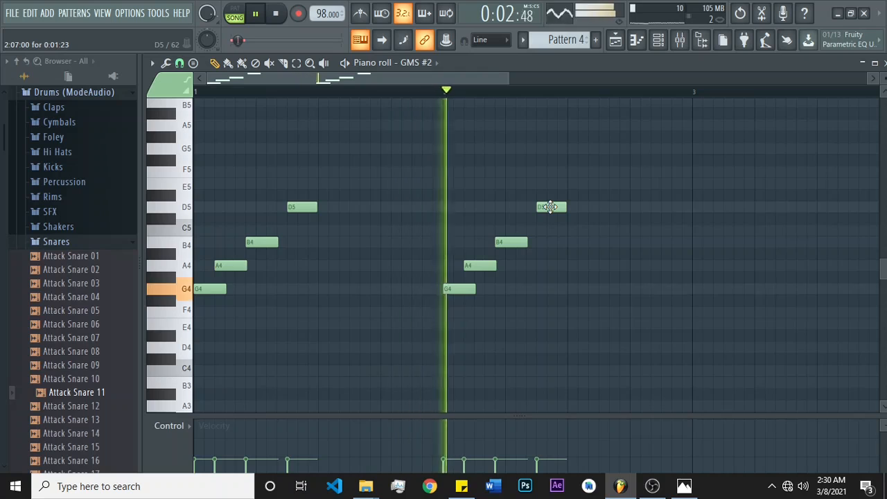
left_click_drag(550, 206, 551, 232)
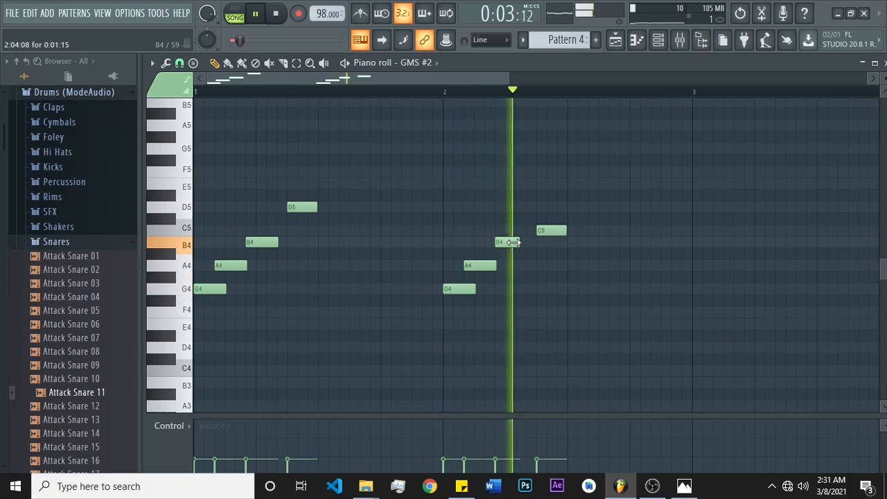
left_click_drag(505, 242, 496, 243)
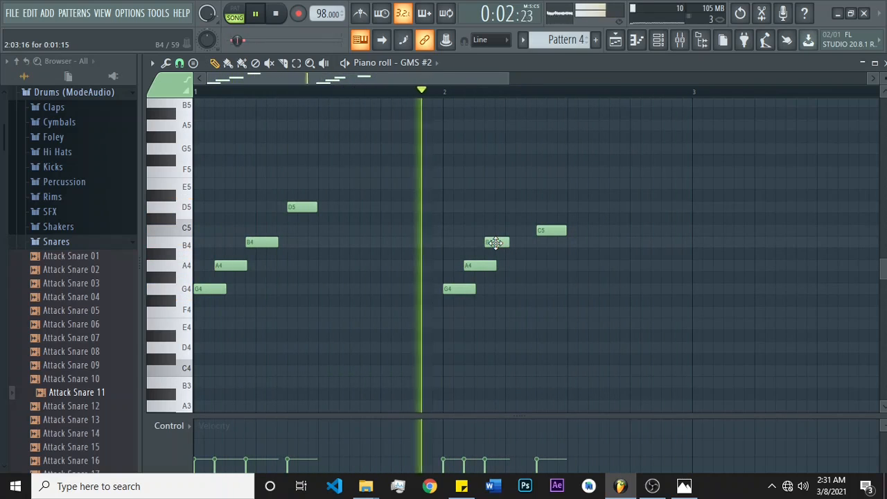
left_click_drag(494, 242, 504, 242)
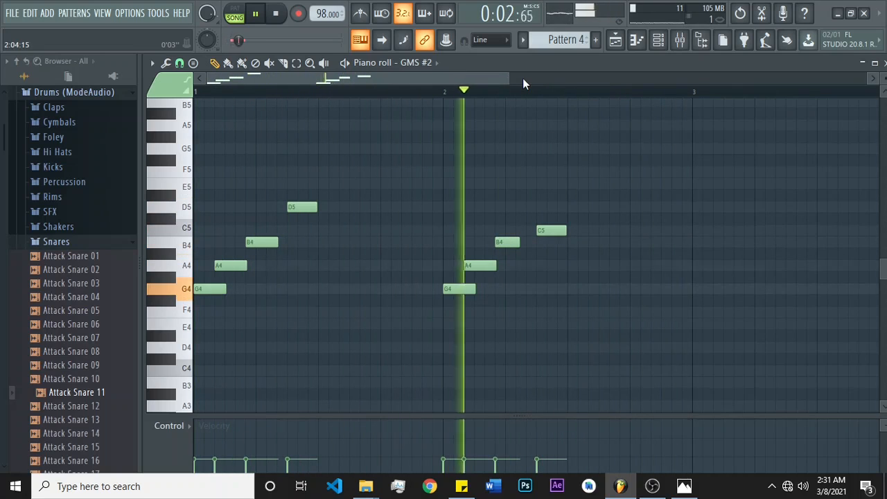
Create Pattern 5 in the playlist and place it at bar 1 of Track 5
left_click(616, 41)
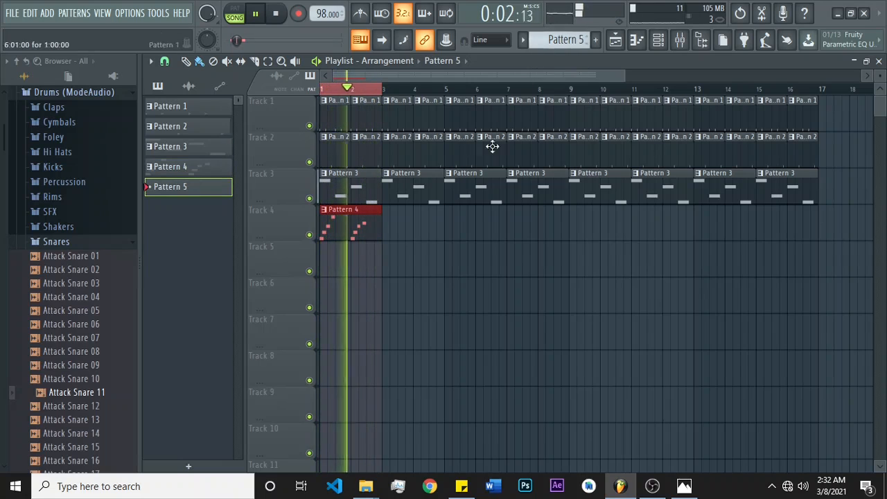
left_click(321, 252)
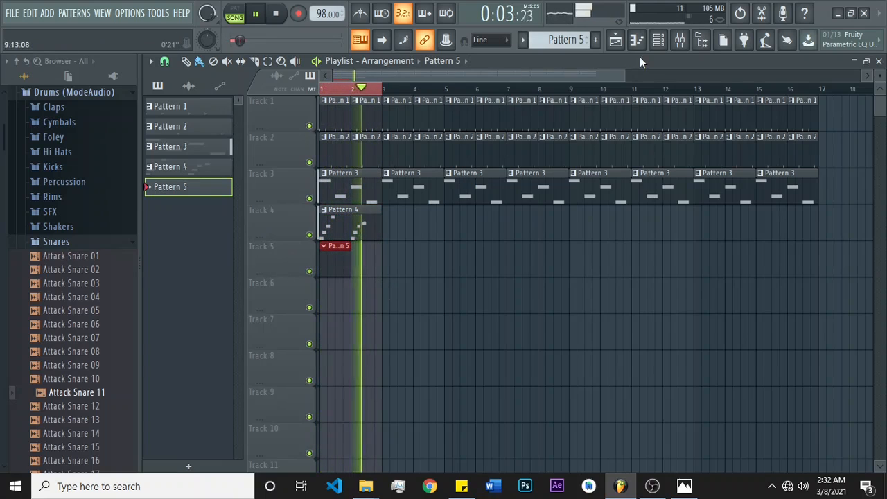
Add a Harmless instrument channel and load its Mallets FG preset
left_click(658, 40)
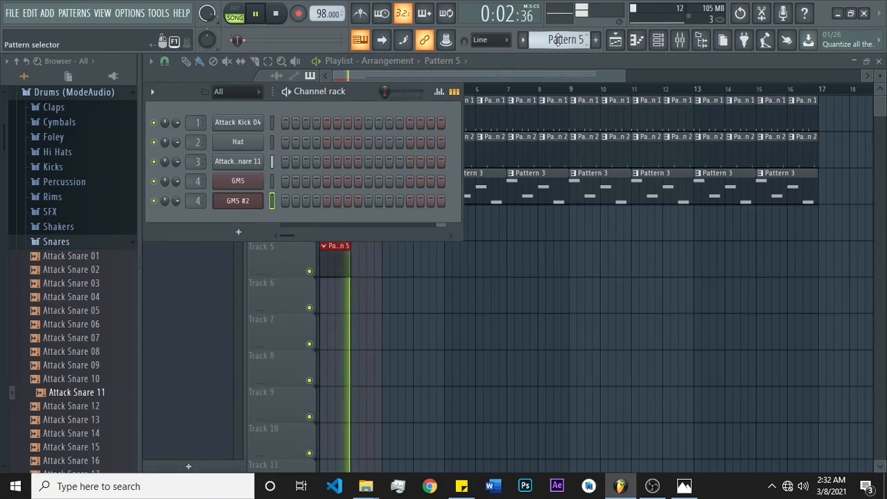
scroll(558, 39, "down", 1)
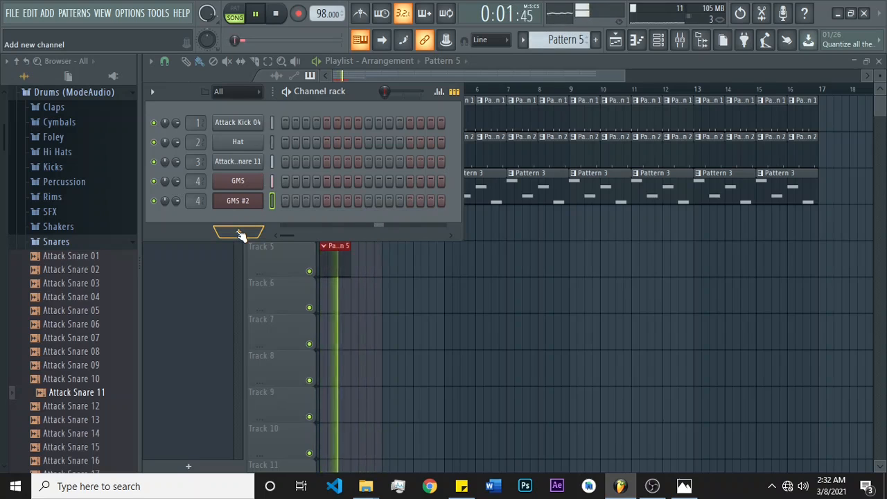
left_click(235, 235)
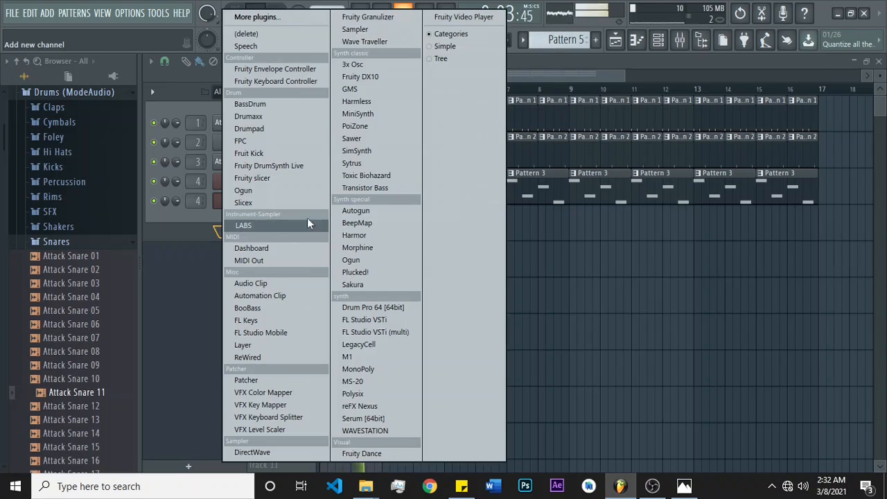
left_click(377, 104)
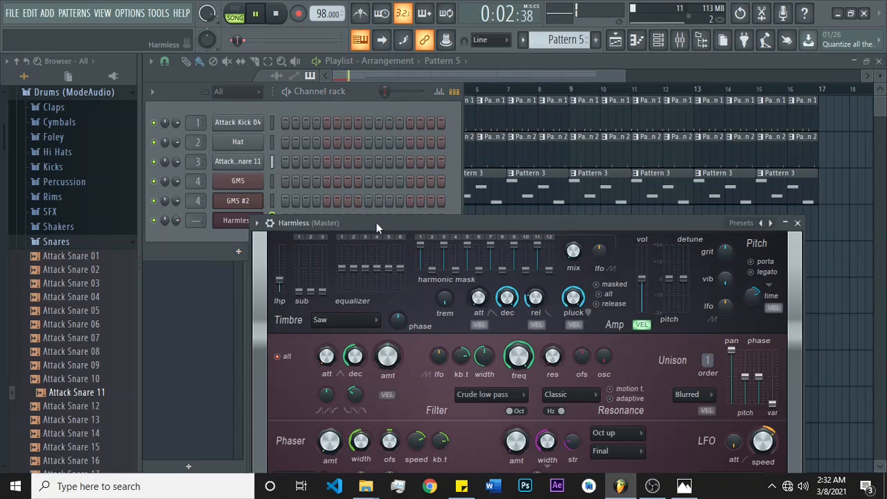
left_click_drag(376, 222, 270, 132)
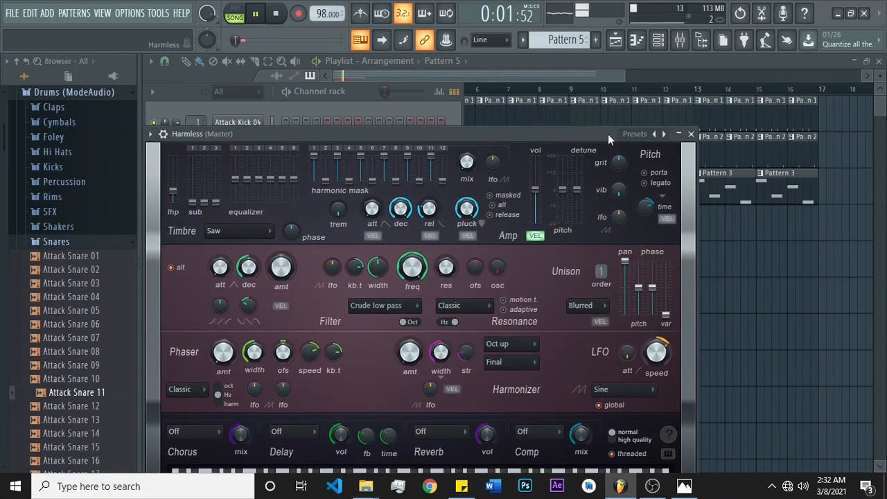
left_click(634, 135)
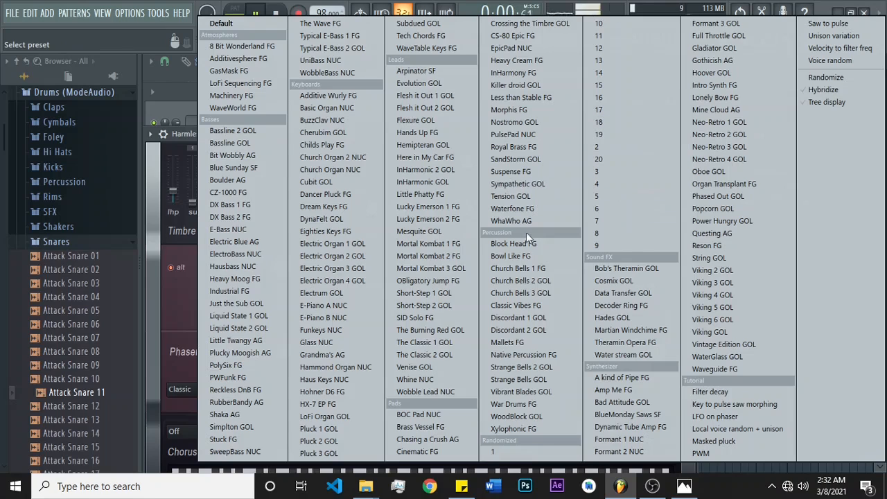
left_click(531, 342)
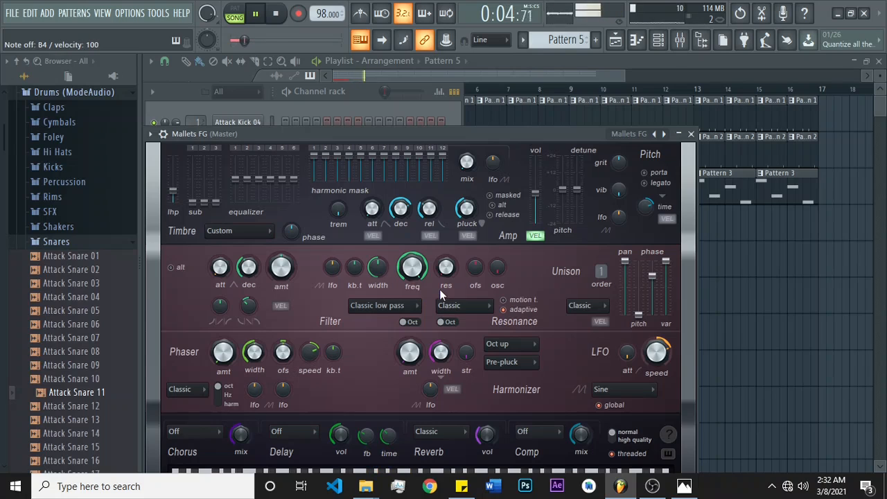
left_click(691, 134)
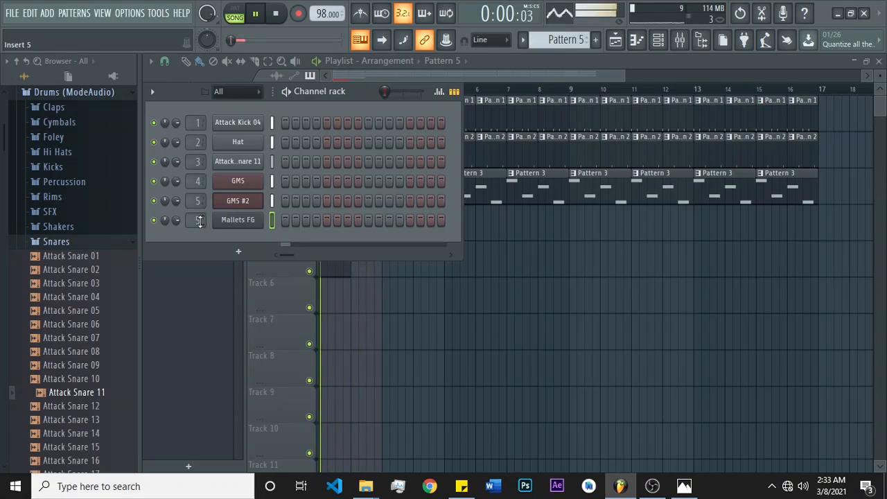
Open the piano roll for Mallets FG and audition the F5, G5 and D5 keys
right_click(244, 222)
left_click(292, 220)
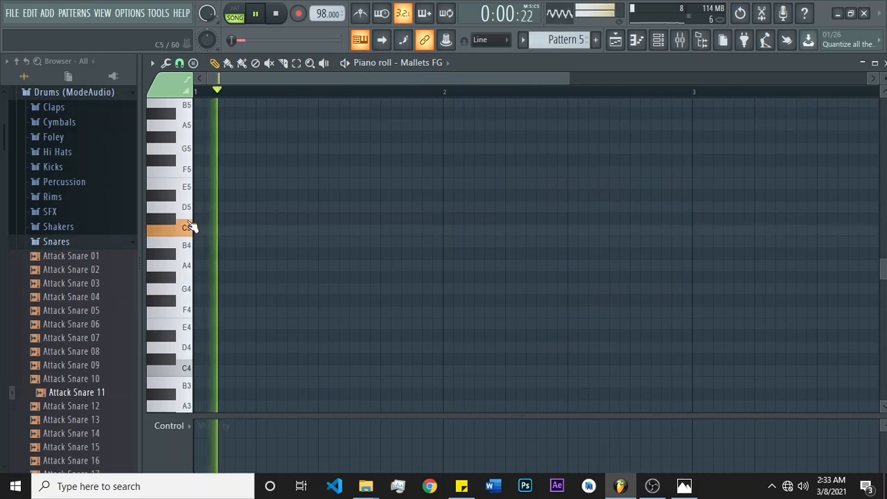
left_click(187, 174)
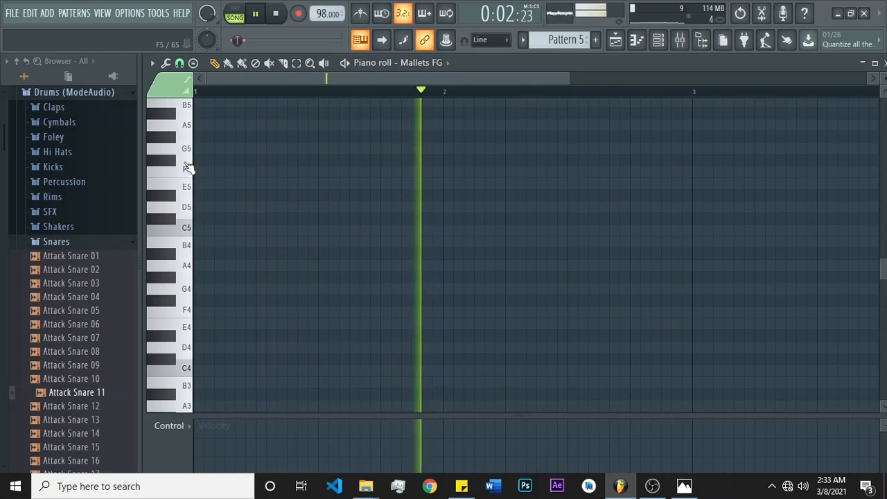
left_click(187, 151)
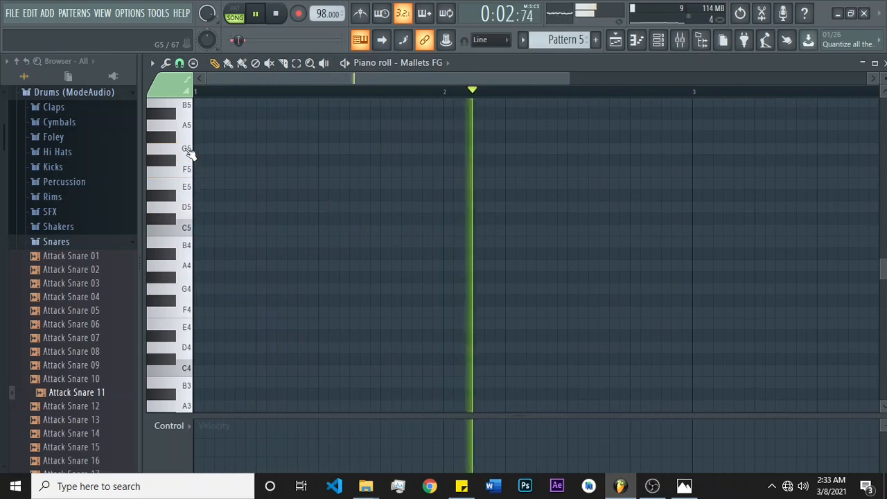
left_click(188, 208)
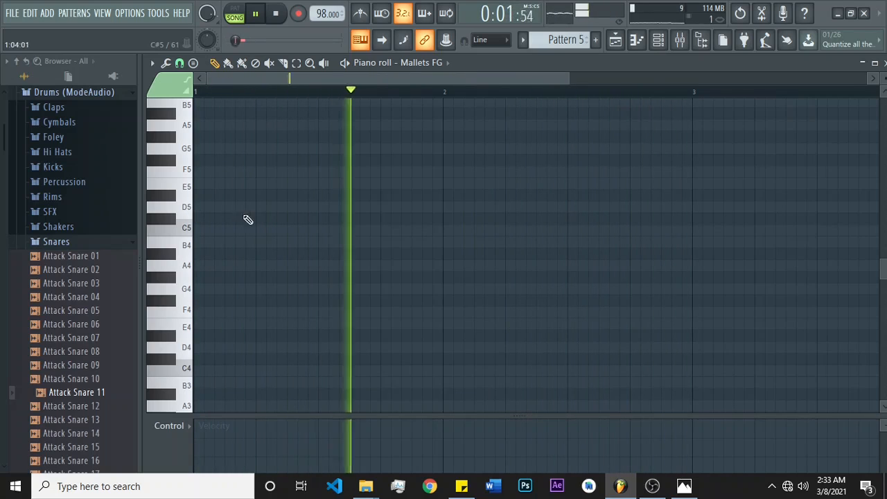
Try starting a mallet phrase in bar 1 with D5 at 1:11:00 and C5 at 1:13:04, each 0:01:23 long
left_click(353, 208)
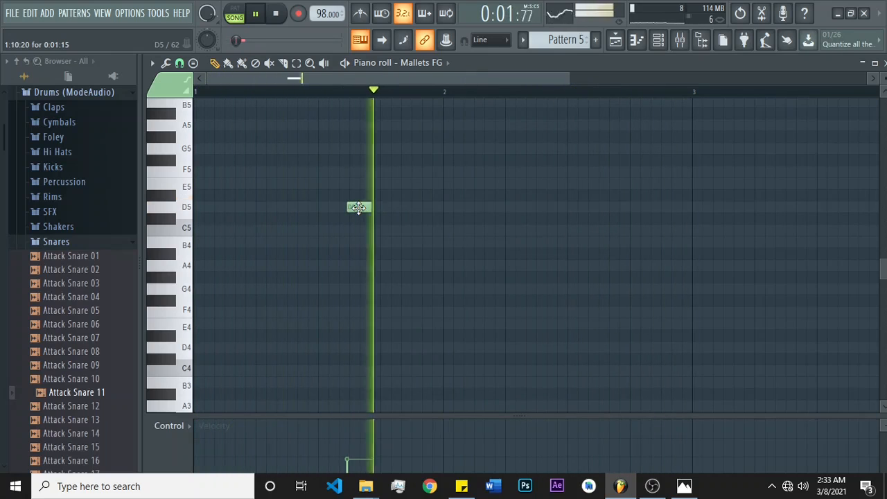
left_click_drag(362, 208, 365, 209)
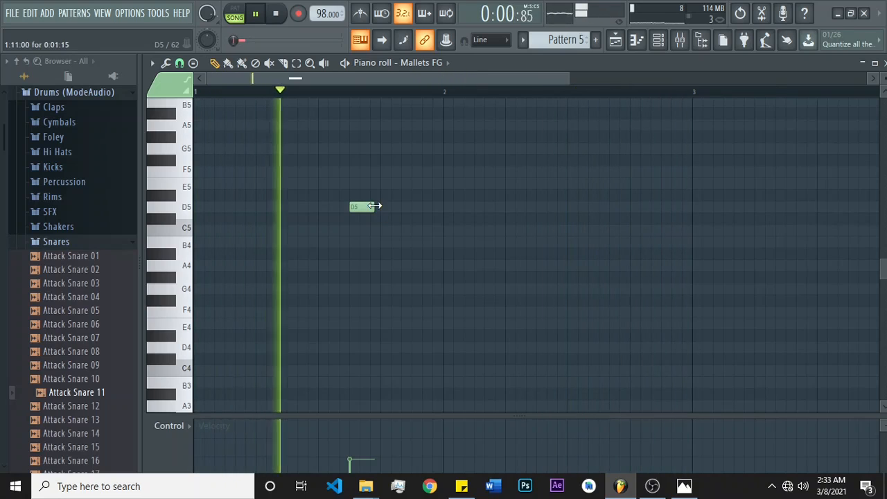
left_click_drag(374, 207, 379, 207)
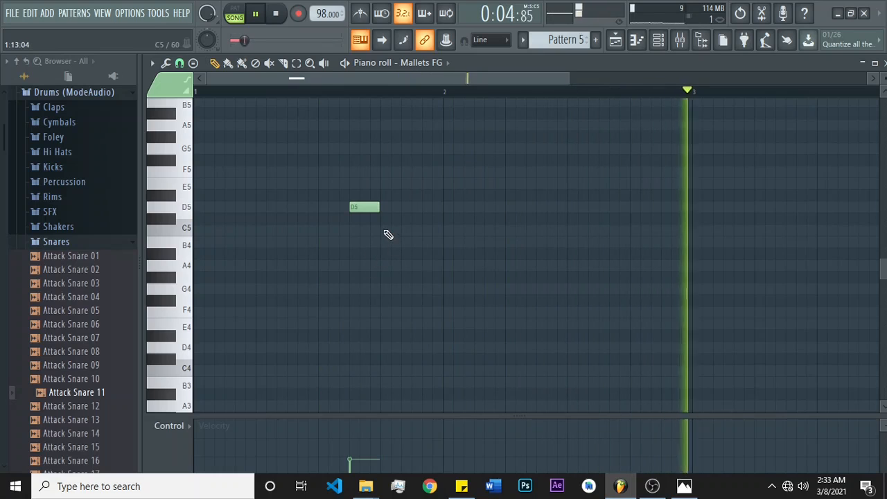
left_click(395, 230)
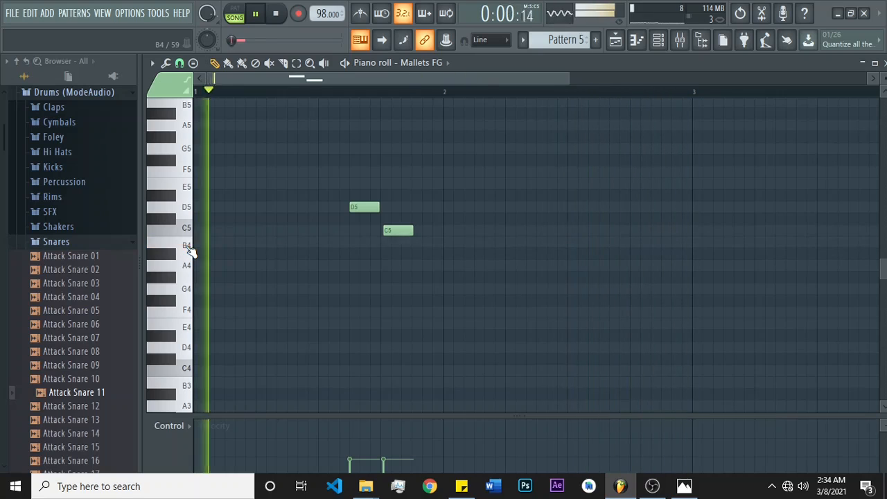
Try continuing the phrase with B4 at 1:15:00, trimmed to 0:01:07, and a lengthened A4 at 1:16:08
left_click(422, 243)
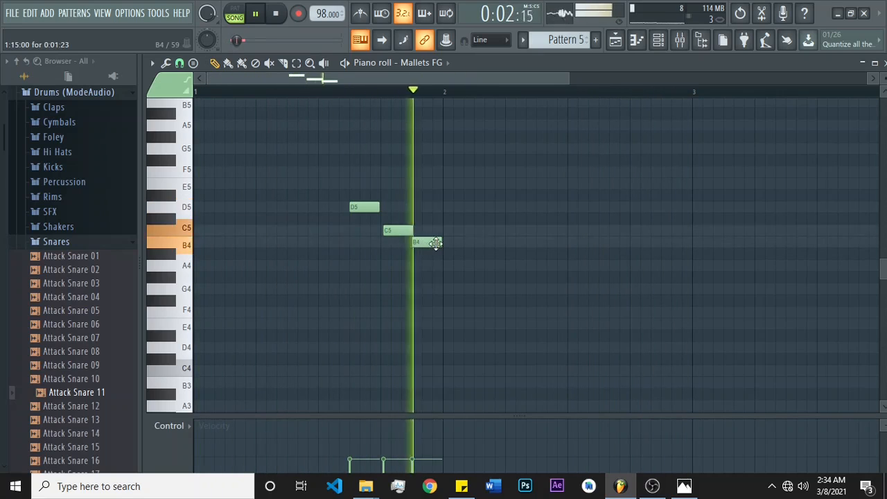
left_click_drag(441, 242, 430, 241)
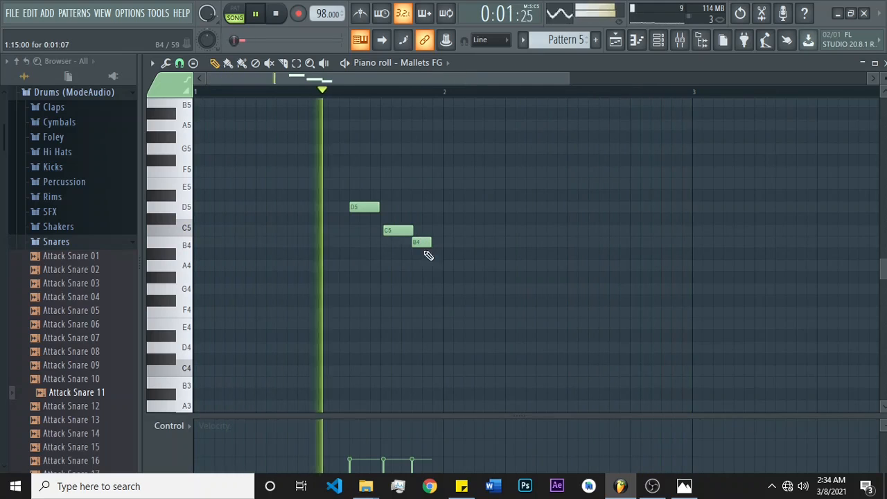
left_click(440, 265)
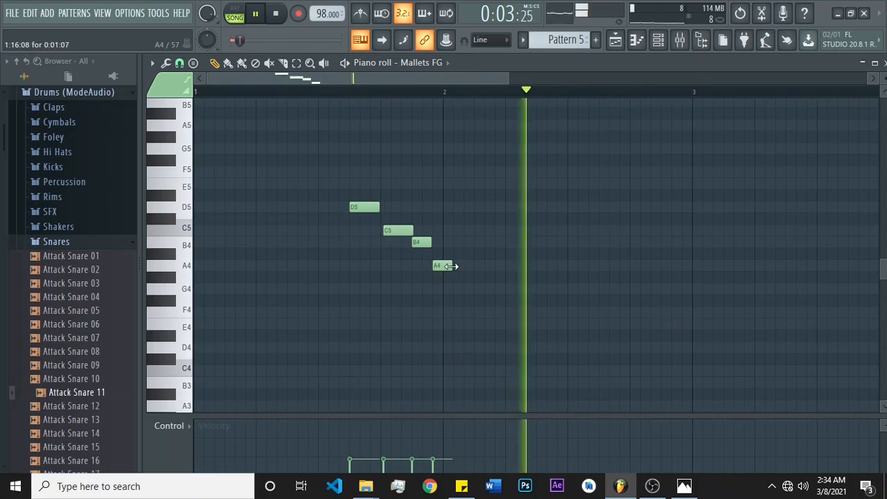
left_click_drag(451, 266, 473, 265)
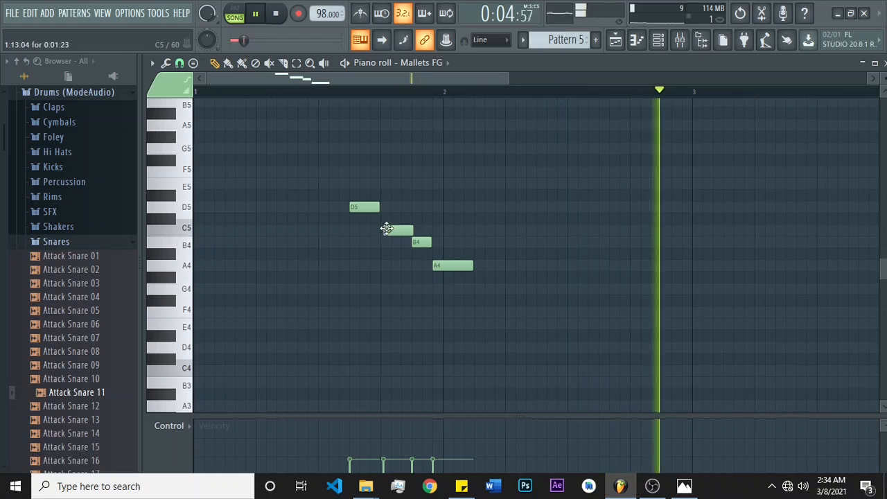
Shift the C5 note earlier to overlap the D5 note, and delete the B4 and A4 notes
left_click_drag(387, 228, 417, 242)
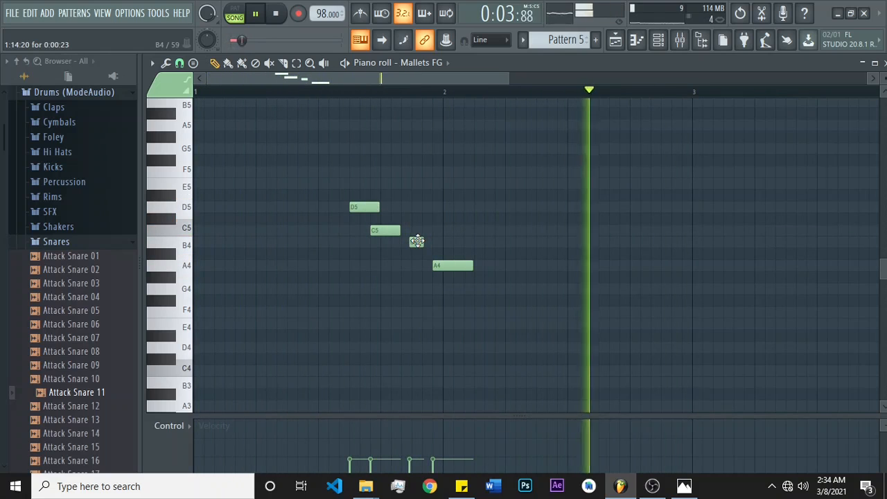
right_click(415, 241)
right_click(449, 268)
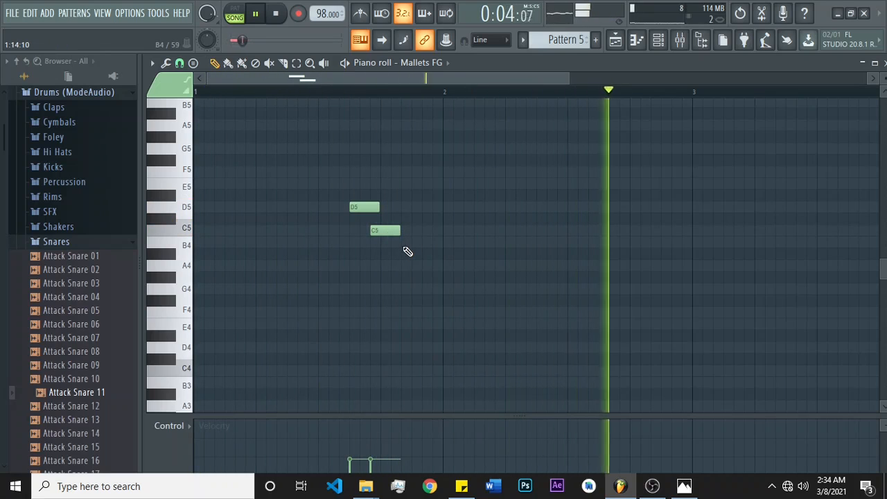
Redraw a short B4 note and a lengthened A4 note at 1:15:04, and extend C5 to meet the B4 note
left_click(404, 243)
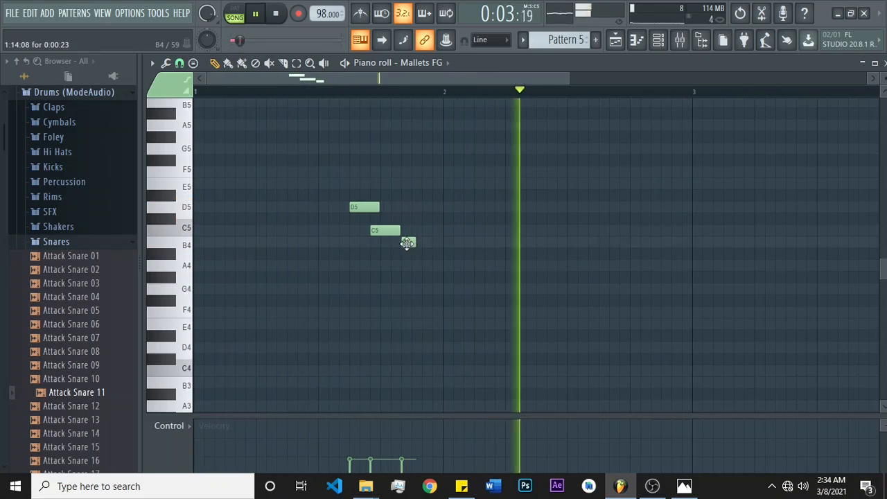
left_click_drag(406, 243, 397, 243)
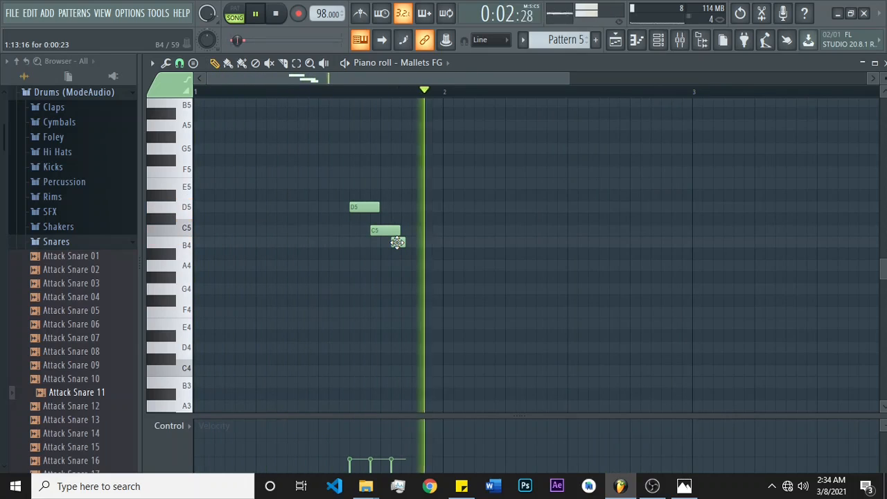
left_click_drag(397, 242, 405, 243)
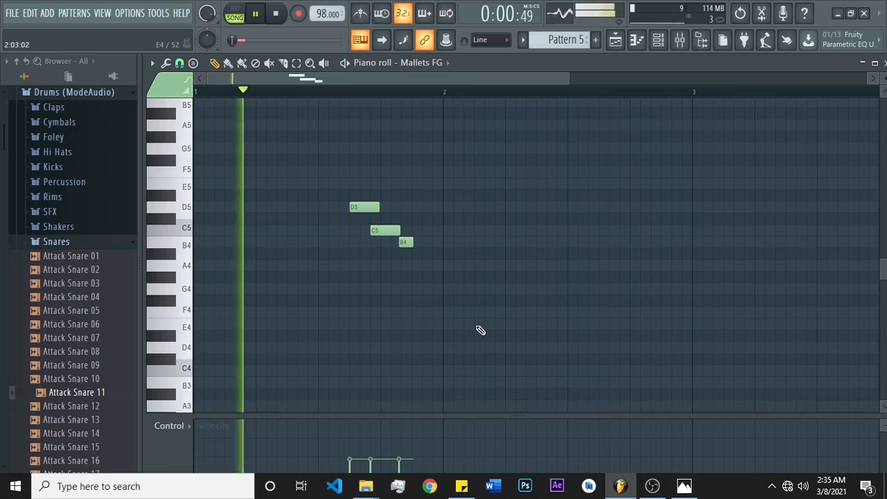
left_click(414, 266)
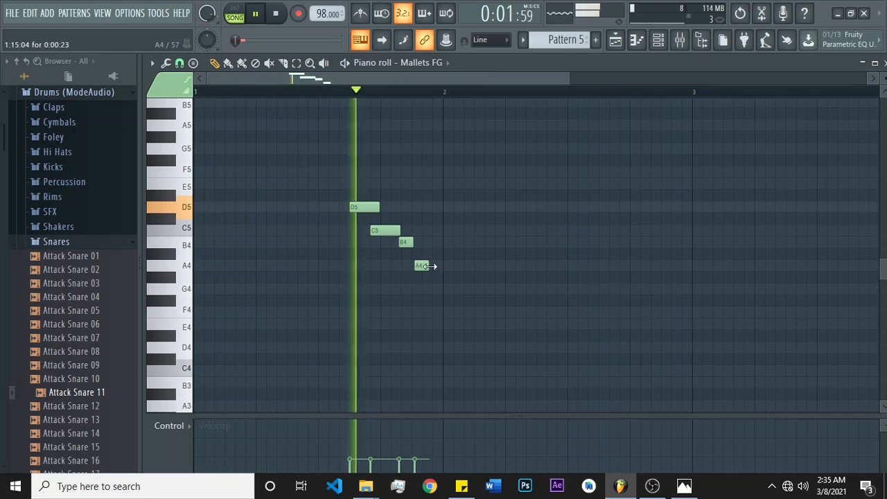
left_click_drag(430, 266, 459, 266)
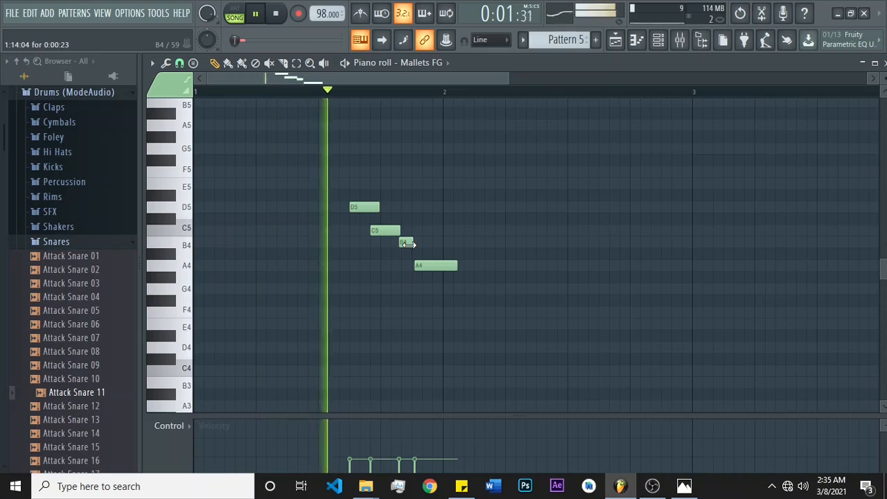
mouse_move(407, 242)
left_mouse_down()
mouse_move(423, 240)
mouse_move(408, 230)
left_mouse_up()
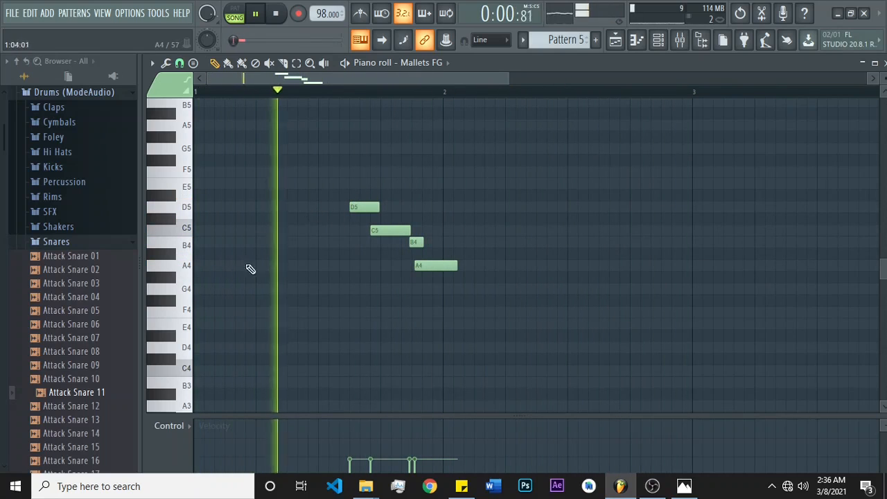
Replace the old phrase with a D5 note starting halfway through beat 2 and an overlapping C5 note, each 0:02:15 long
left_click(291, 207)
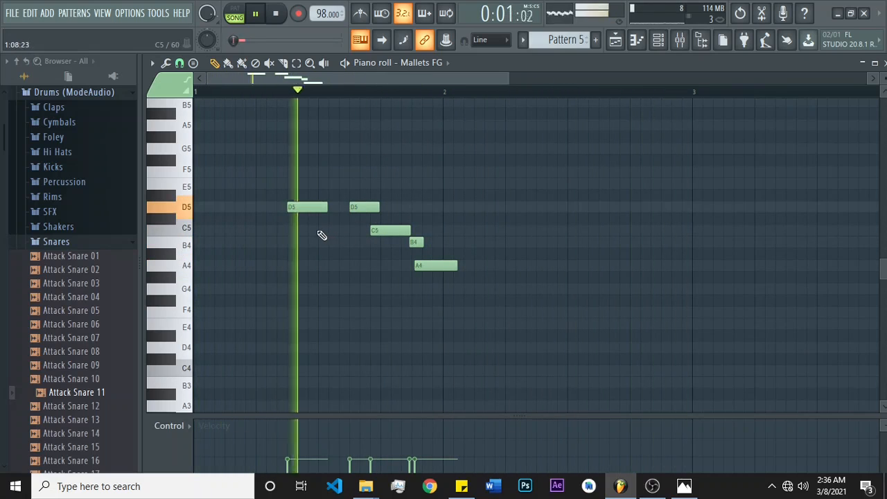
right_click(366, 207)
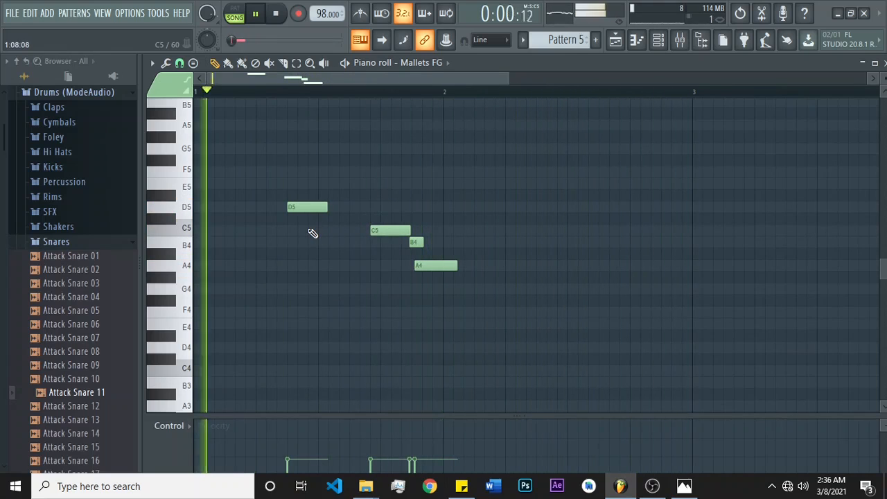
left_click(313, 232)
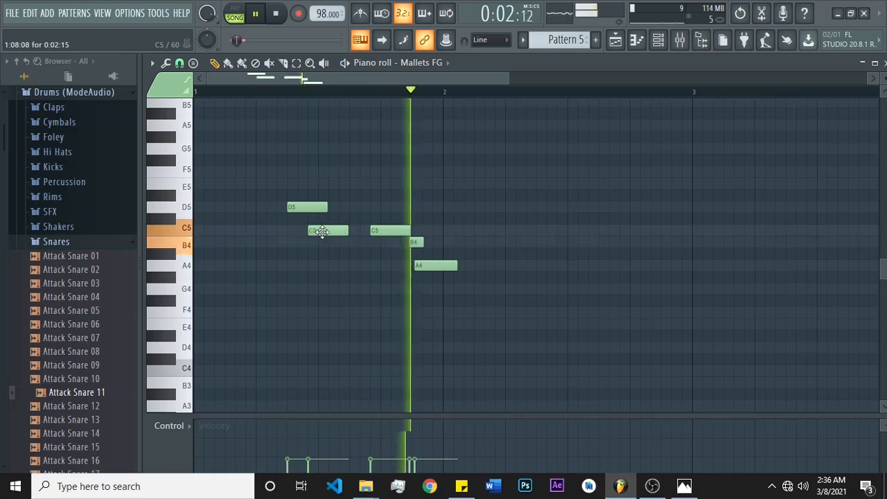
left_click_drag(322, 232, 332, 233)
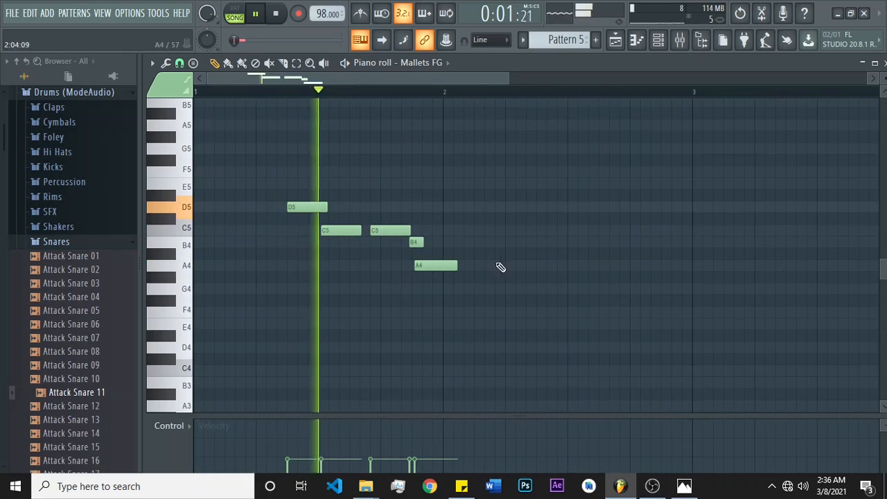
right_click(383, 229)
right_click(416, 242)
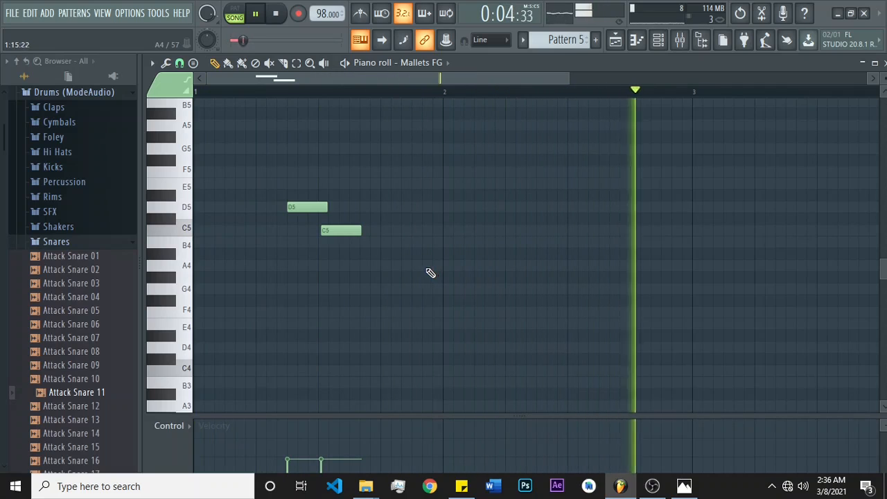
Shift the C5 note slightly earlier and add a shortened B4 note at 1:11:00 overlapping its end
left_click_drag(342, 230, 334, 230)
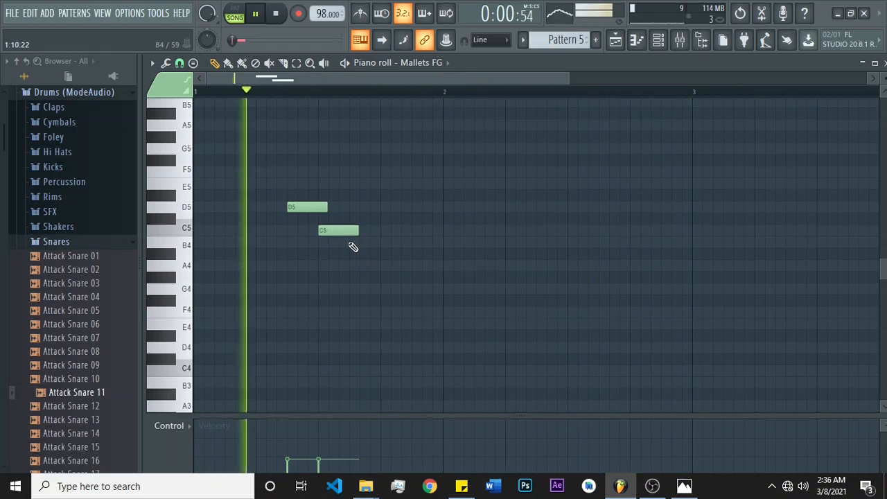
left_click(352, 244)
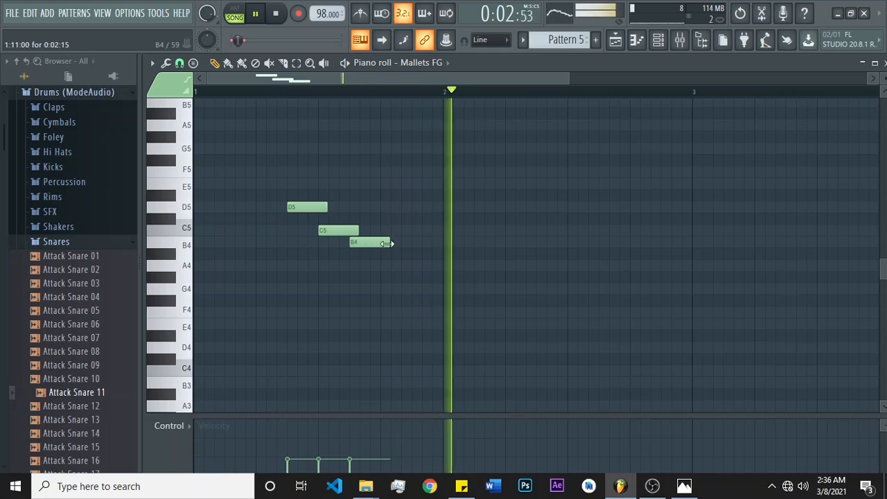
left_click_drag(382, 243, 370, 241)
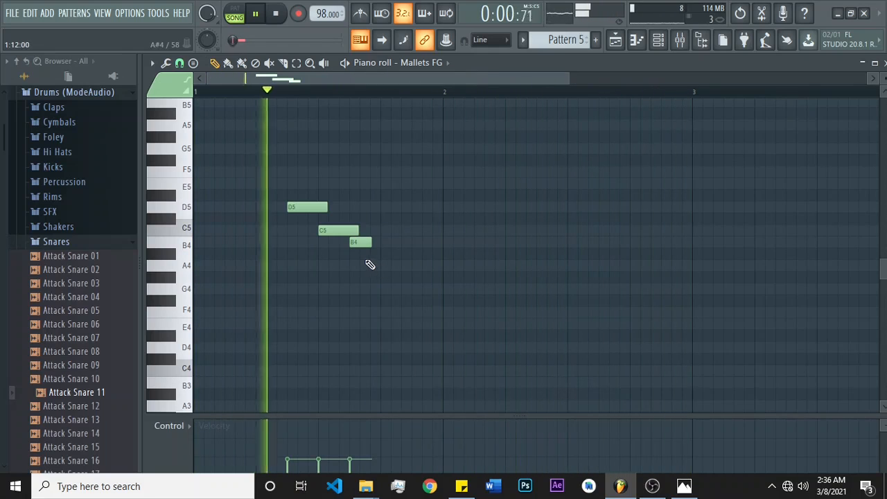
Finish the phrase with an A4 note 0:02:19 long, moved slightly so it starts near the end of B4
left_click(362, 264)
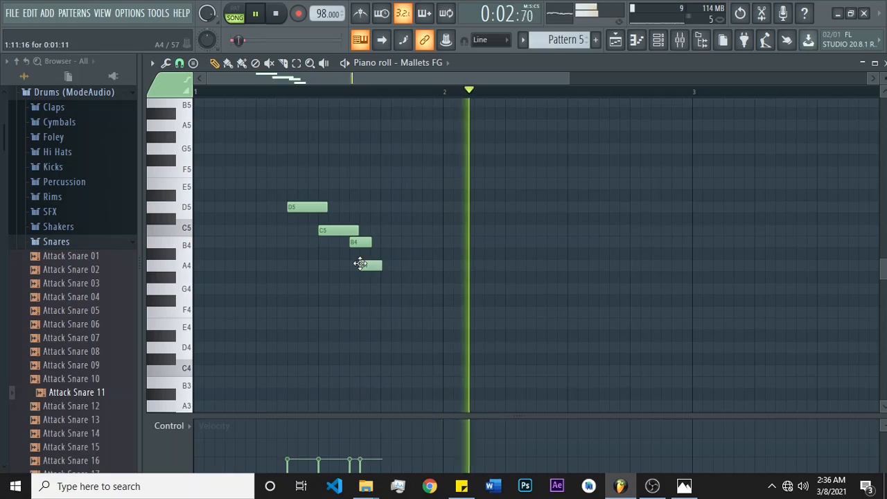
left_click_drag(389, 265, 397, 264)
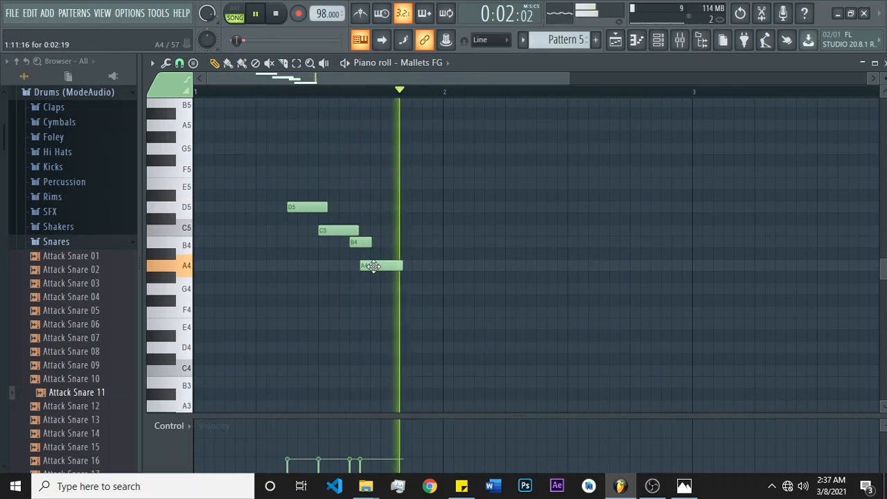
left_click_drag(373, 266, 381, 266)
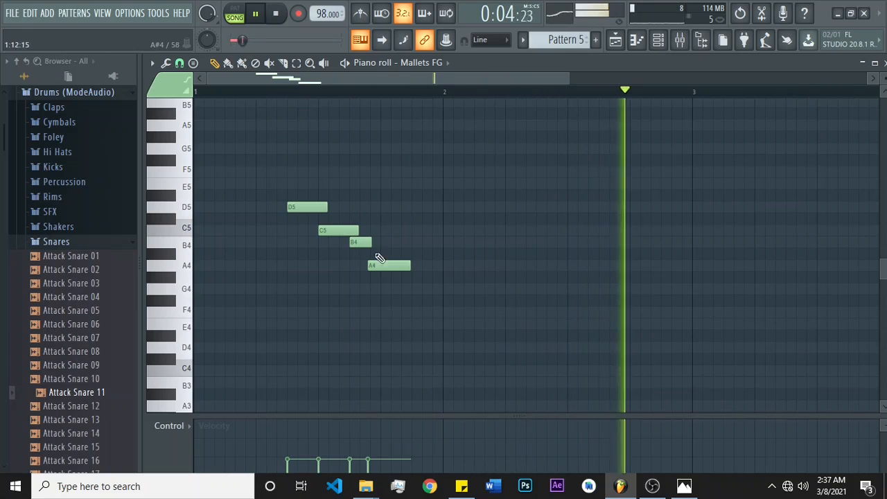
Copy the four-note phrase one bar on and transpose the copy down two semitones so it starts on C5
left_click_drag(307, 188, 409, 283)
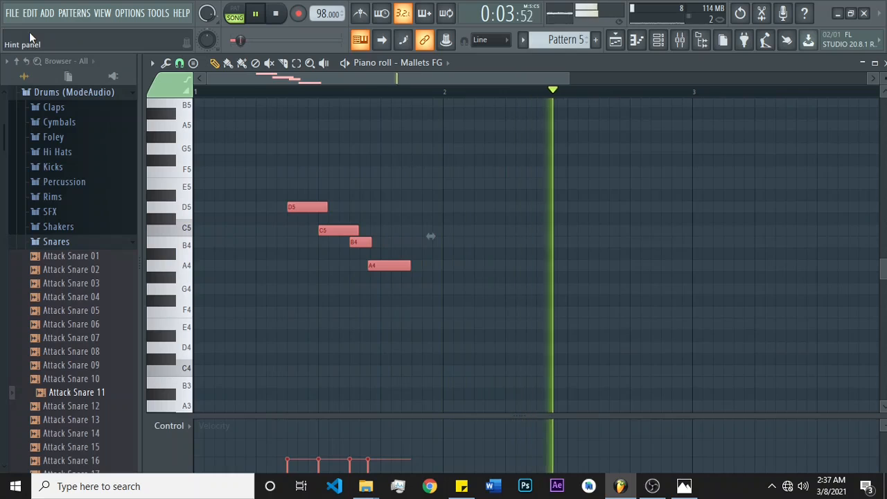
left_click(185, 230)
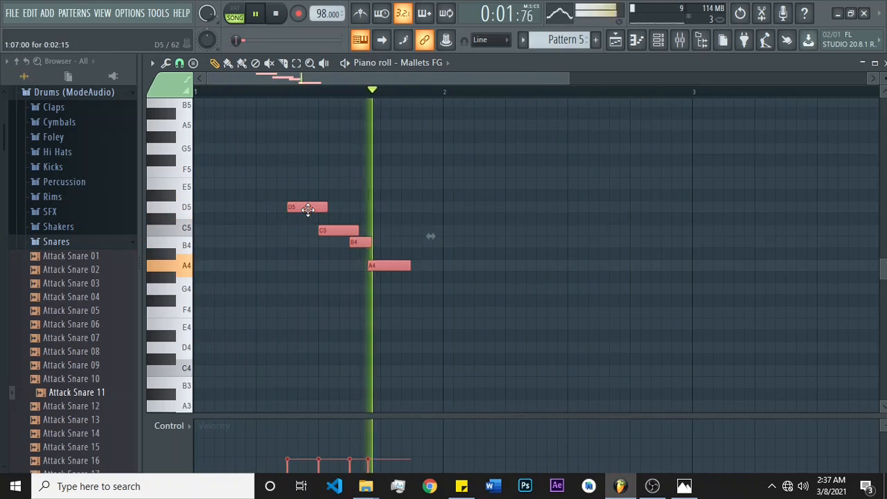
mouse_move(309, 209)
left_mouse_down()
mouse_move(560, 212)
mouse_move(558, 242)
left_mouse_up()
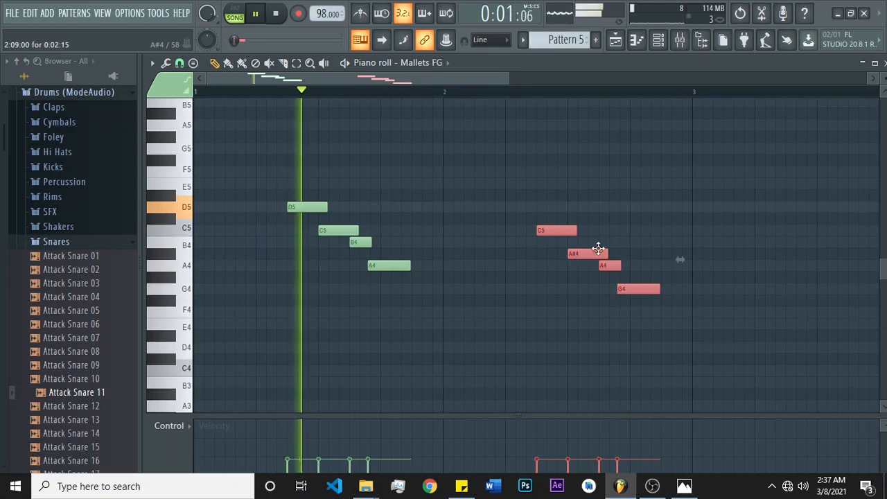
Replace the A#4 note in the copied phrase with a B4 note at the same start position
double_click(641, 243)
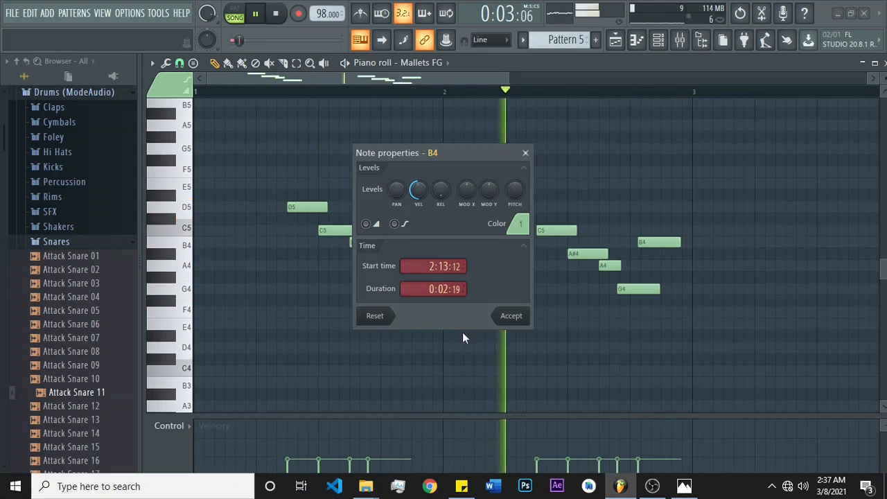
left_click(525, 153)
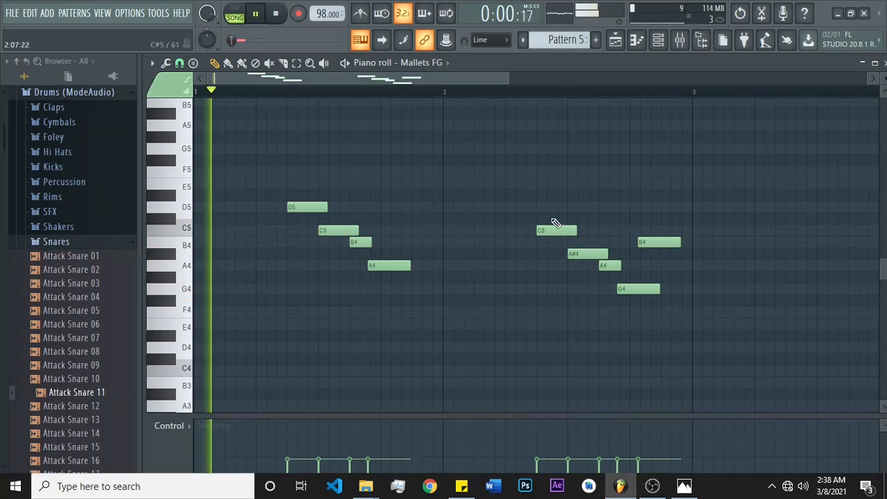
left_click_drag(642, 244, 574, 245)
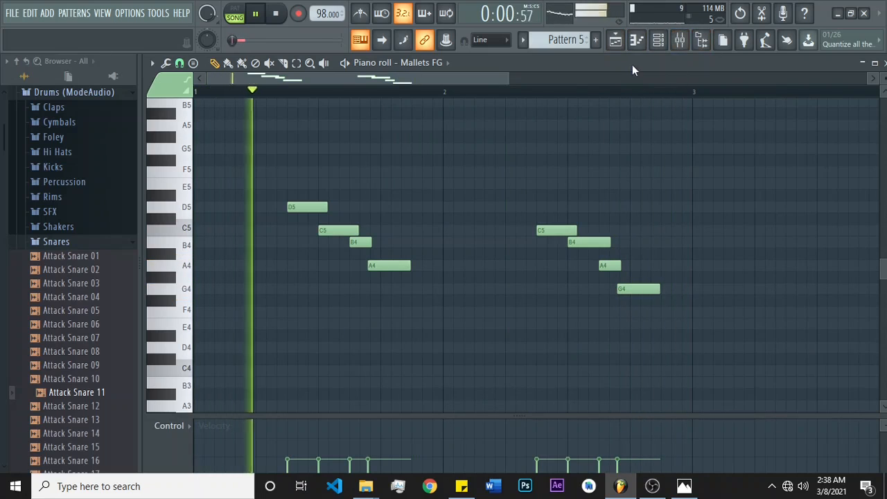
Route all six channels, from Attack Kick 04 to Mallets FG, to consecutive mixer tracks starting from Insert 1
left_click(680, 41)
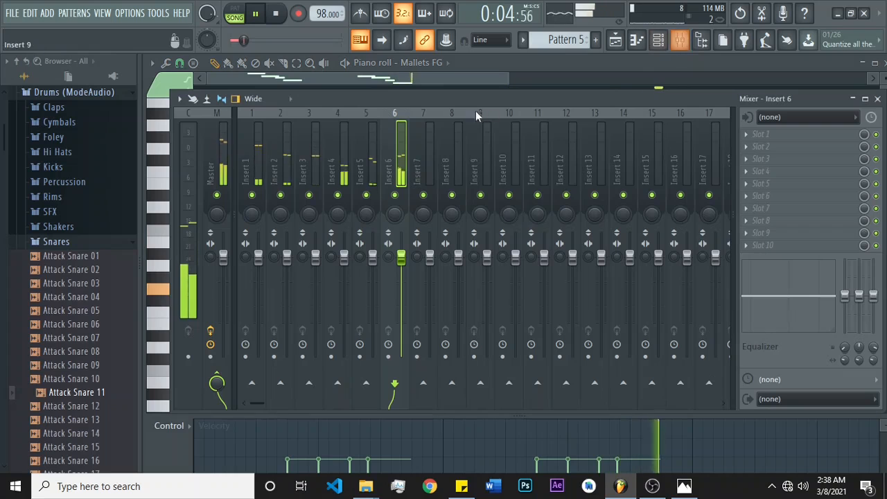
left_click(658, 40)
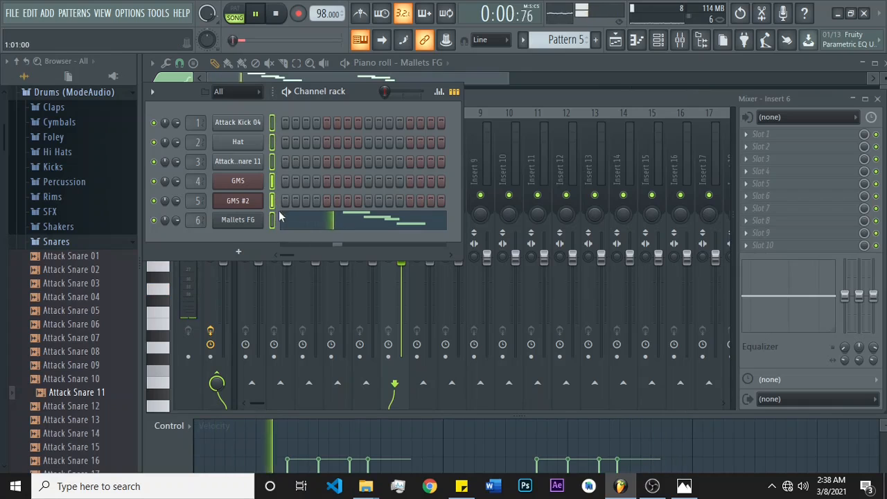
left_click(680, 42)
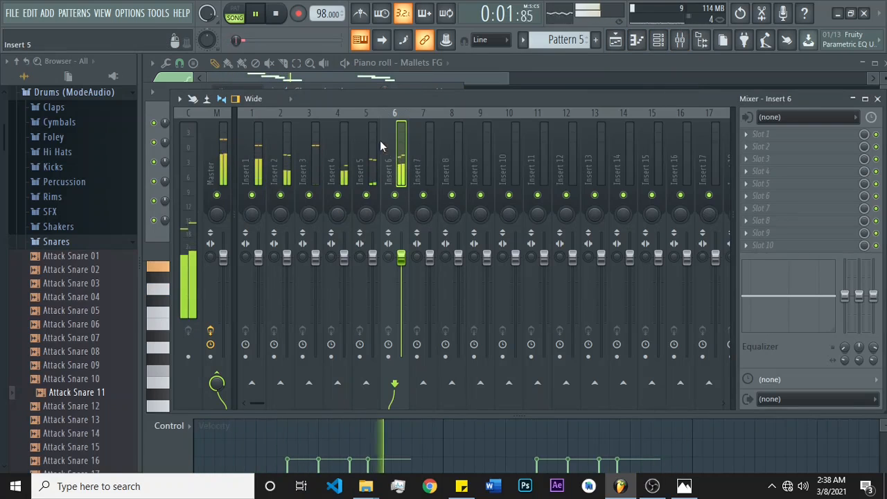
left_click(251, 111)
right_click(251, 111)
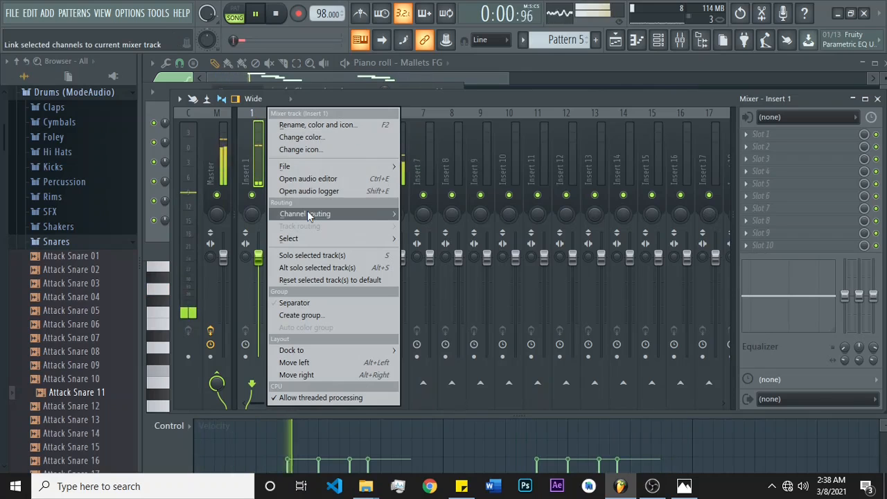
mouse_move(307, 212)
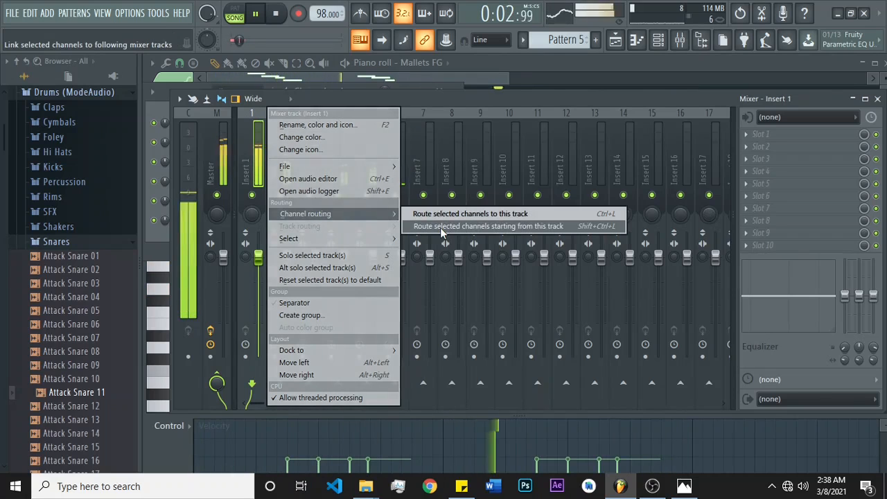
left_click(542, 227)
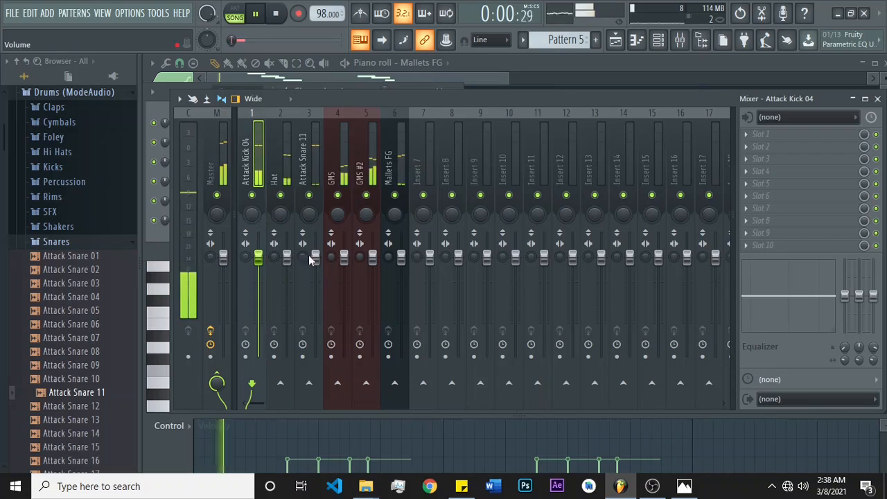
Solo the kick, bring in the hat, snare and GMS tracks, and lower the three drum faders, with the hat at 90%
right_click(254, 195)
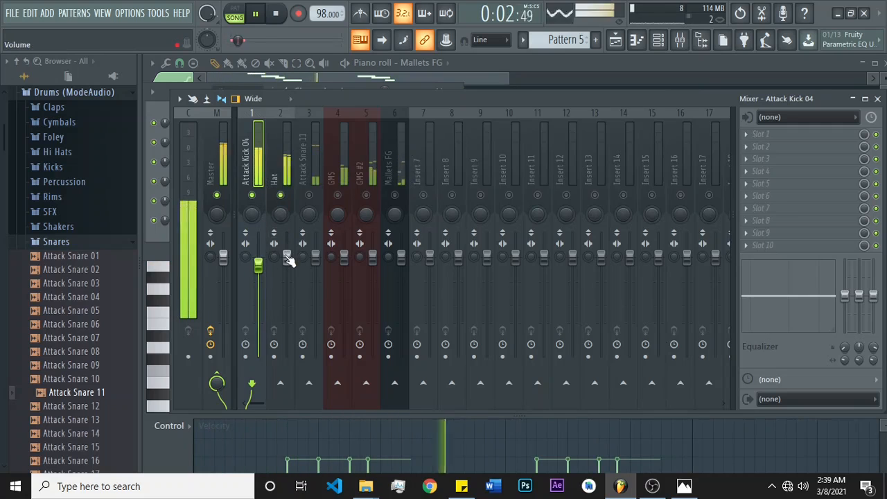
left_click(287, 258)
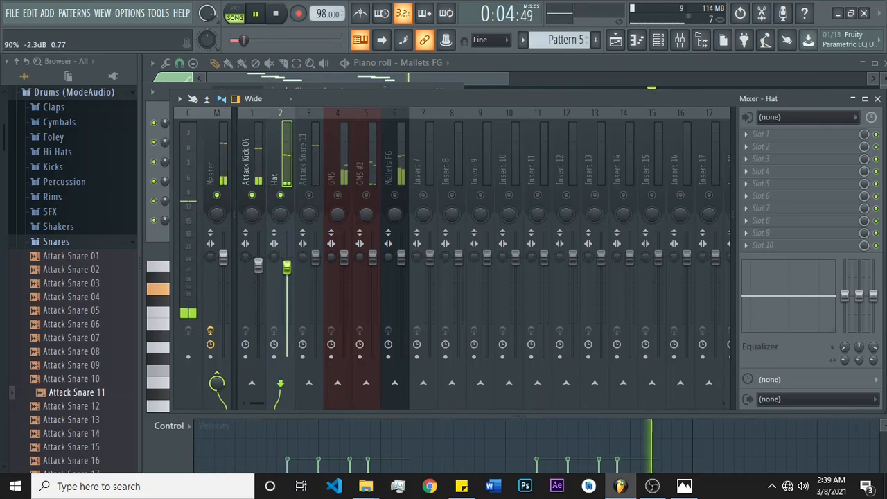
left_click(303, 173)
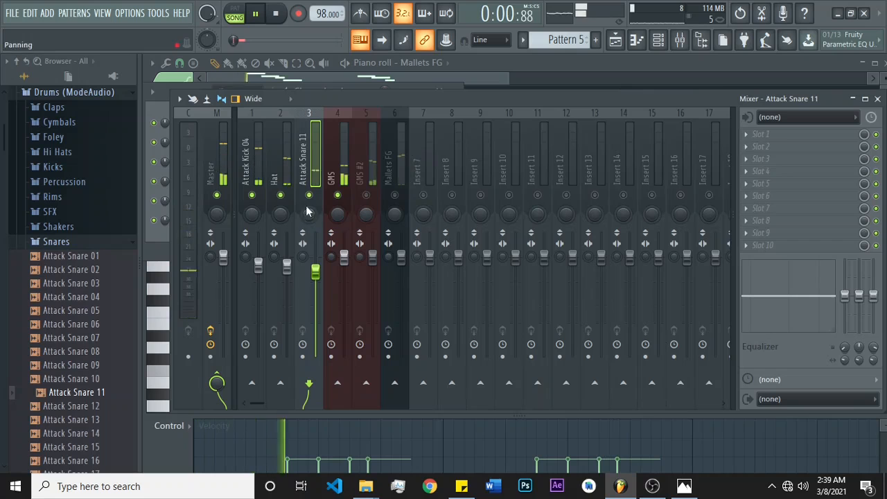
Add Fruity Parametric EQ 2 to the Attack Snare 11 mixer track and set its band 7 to low pass
left_click(769, 131)
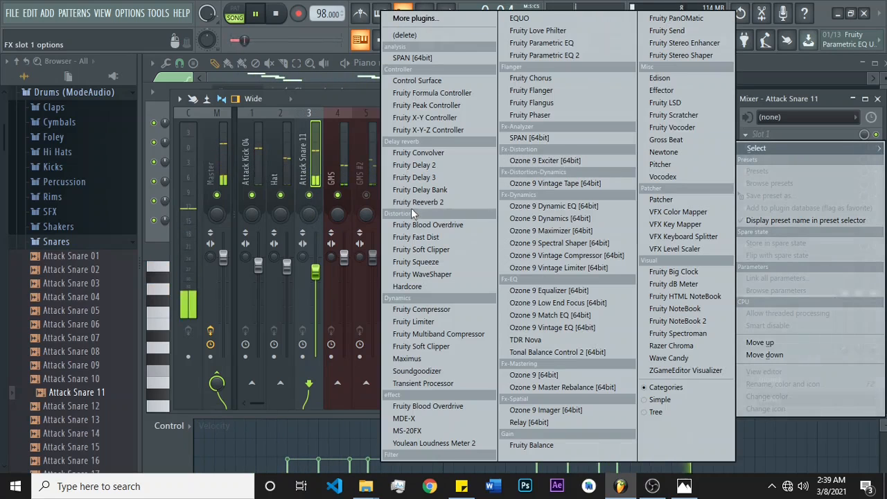
left_click(566, 56)
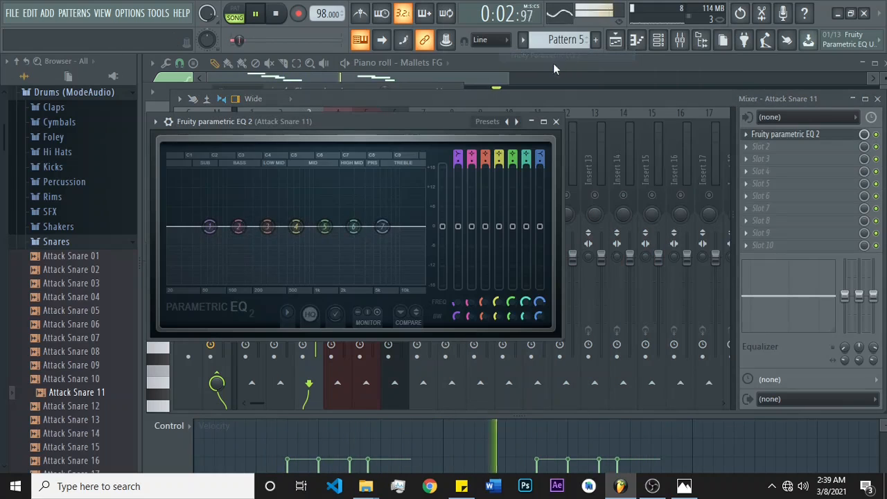
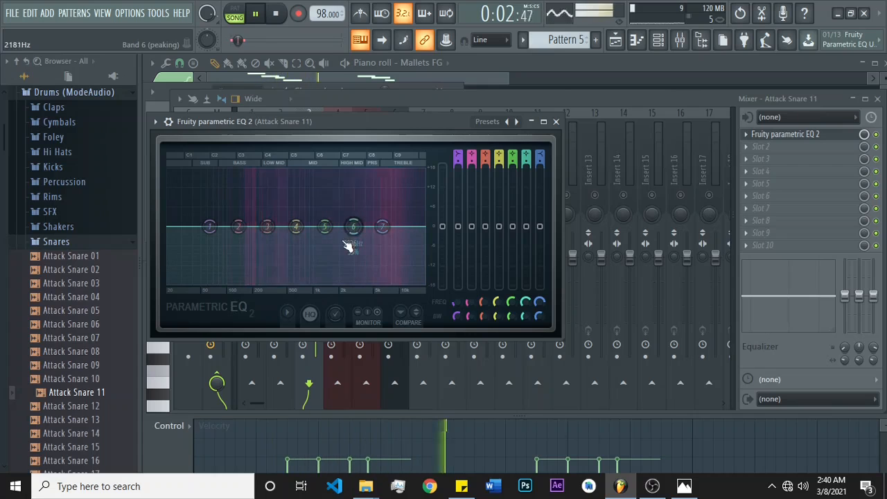
right_click(379, 230)
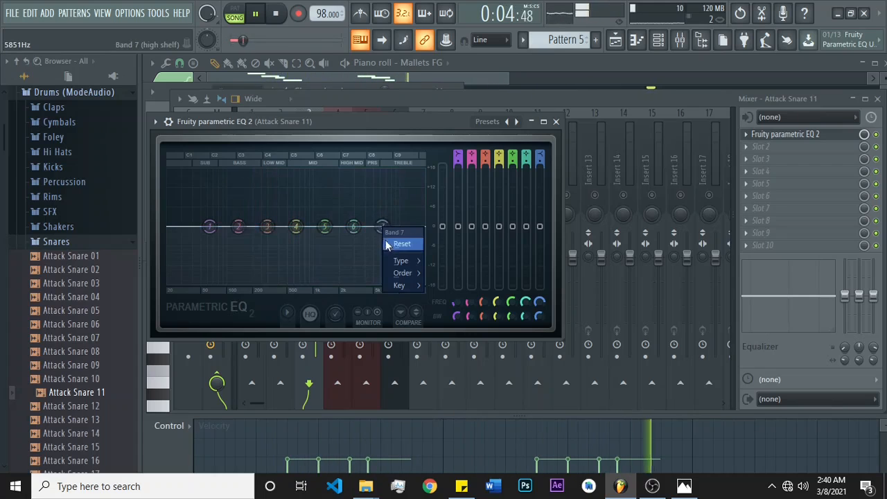
mouse_move(402, 261)
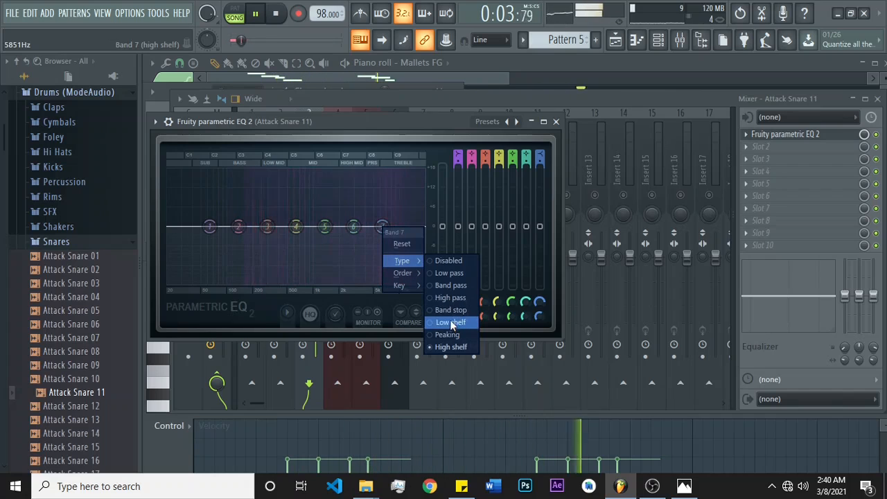
left_click(449, 272)
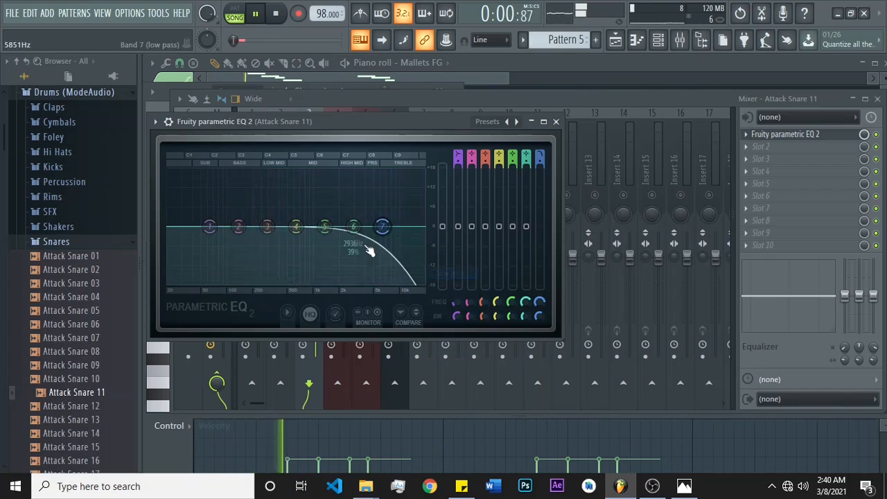
Reset band 6 of the snare's EQ and lower the band 7 low-pass cutoff to about 1286 Hz
mouse_move(353, 227)
left_mouse_down()
mouse_move(334, 227)
mouse_move(354, 229)
left_mouse_up()
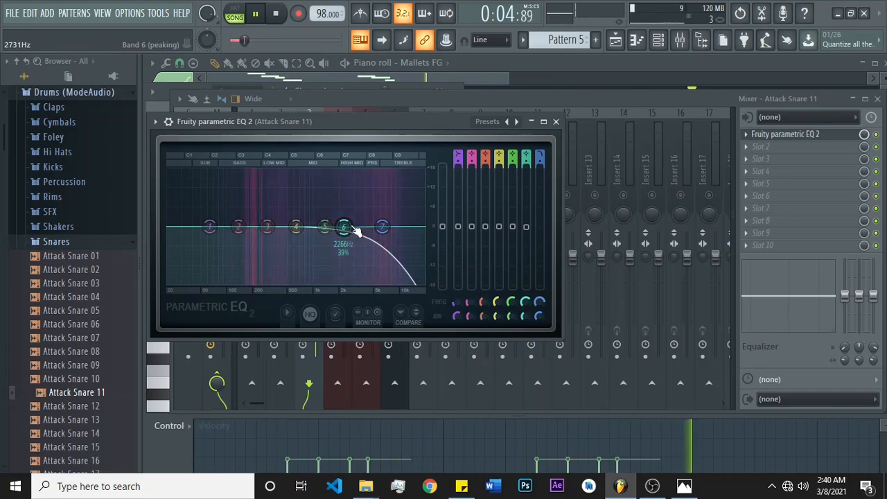
right_click(347, 230)
left_click(360, 234)
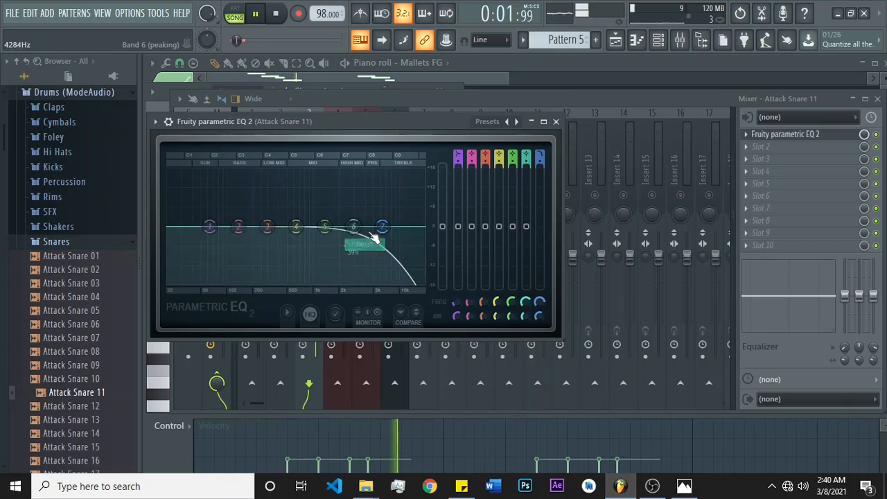
left_click_drag(371, 226, 328, 226)
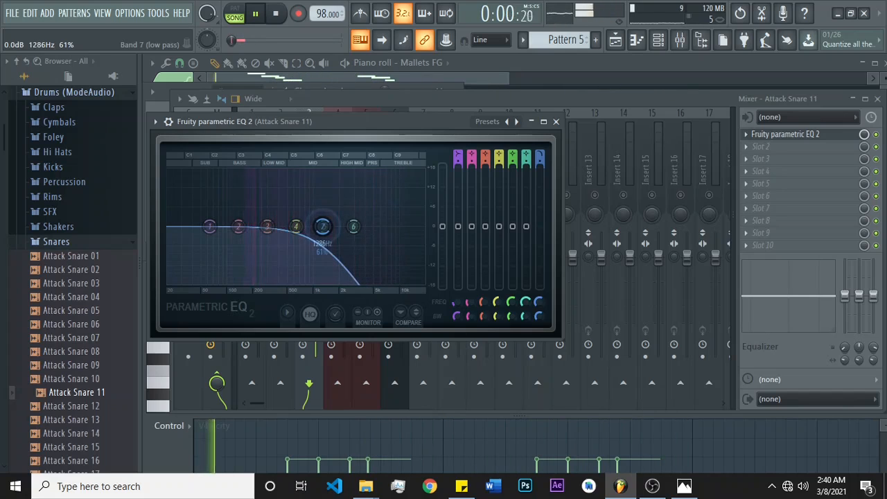
Toggle the snare's Fruity Parametric EQ 2 to compare the sound, and delete it from the first effect slot
left_click(876, 135)
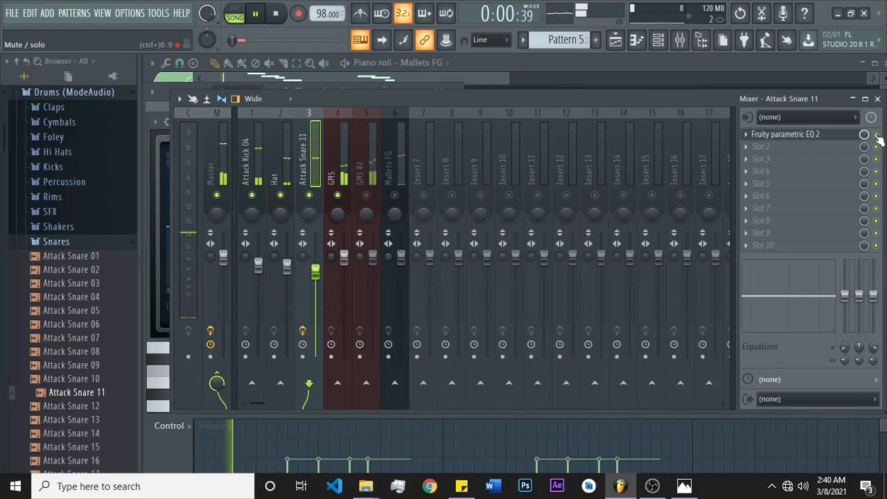
left_click(746, 136)
mouse_move(756, 149)
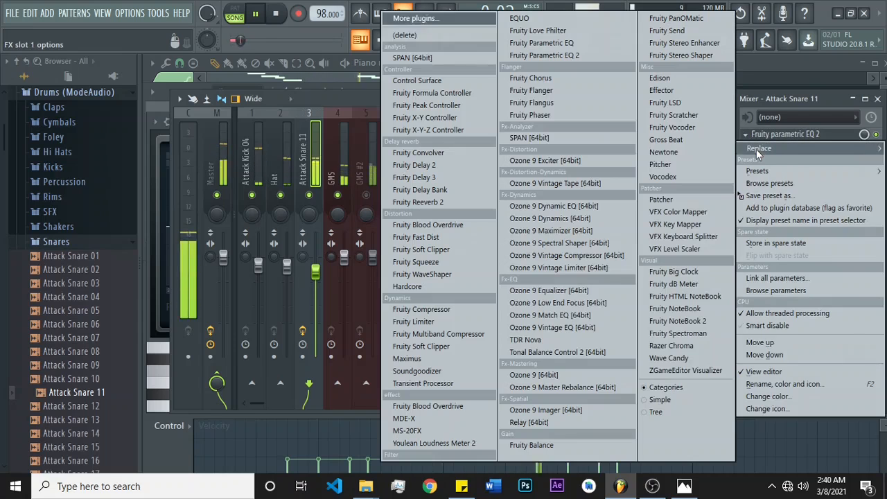
left_click(419, 37)
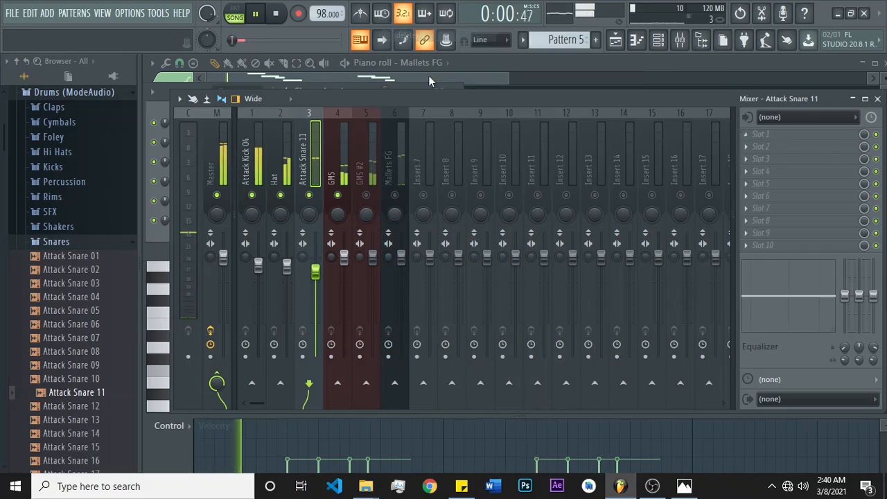
Add Fruity Parametric EQ 2 to the first effect slot of the GMS mixer track and set its band 7 to low pass
left_click(337, 163)
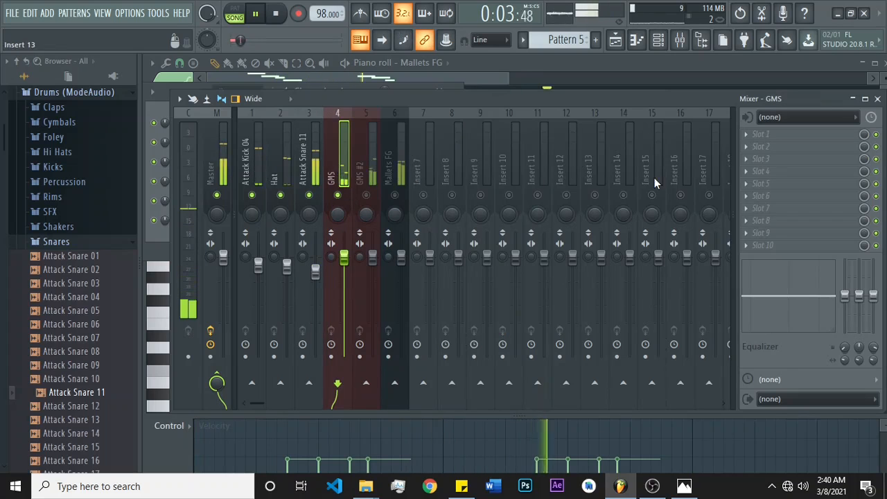
left_click(758, 134)
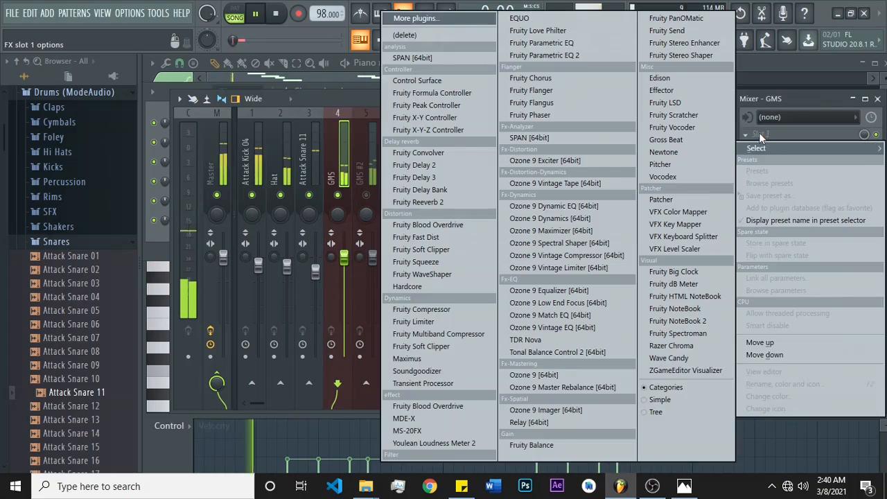
left_click(574, 55)
right_click(416, 260)
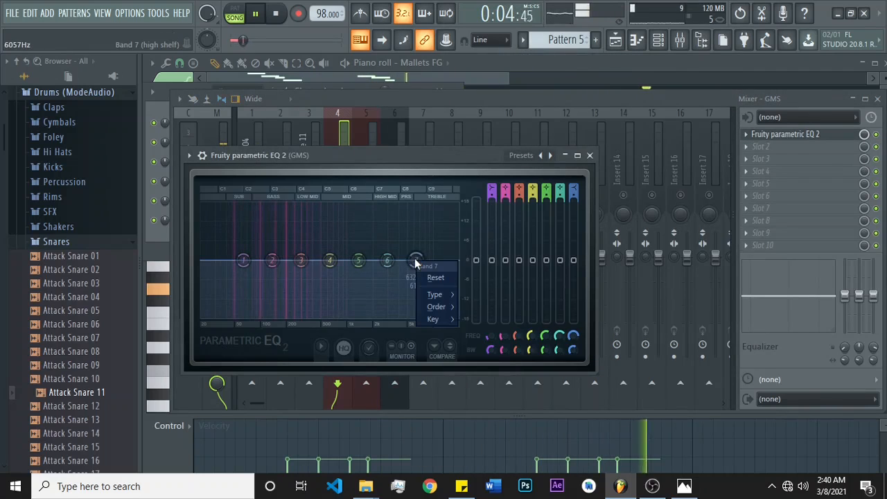
mouse_move(443, 294)
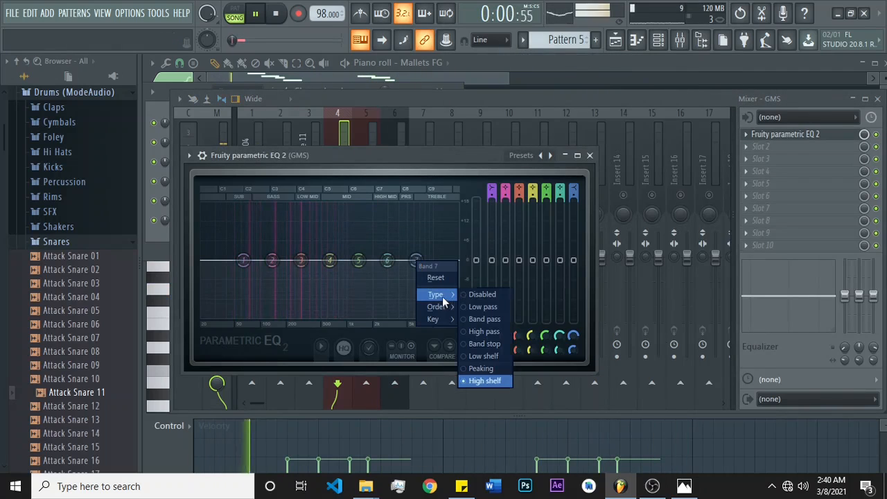
left_click(481, 310)
Lower the band 7 low-pass cutoff on the GMS equalizer to about 684 Hz and put the equalizer away
left_click_drag(415, 260, 331, 260)
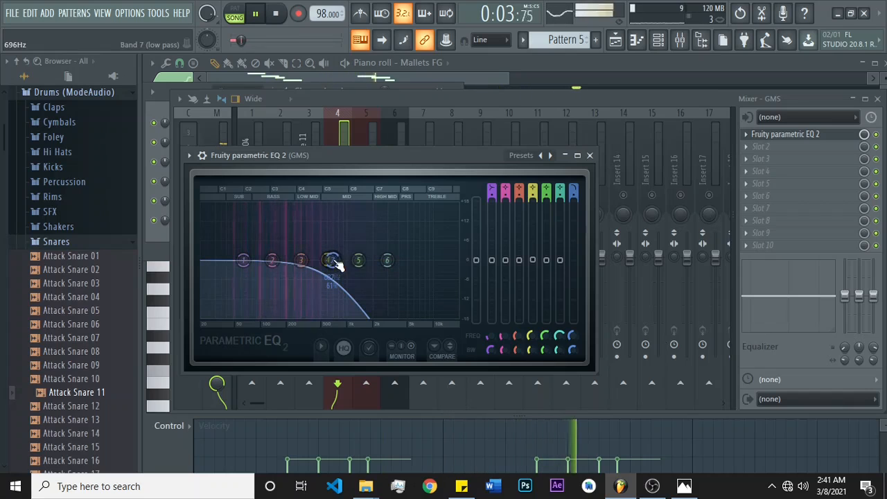
left_click_drag(336, 261, 333, 260)
left_click(464, 105)
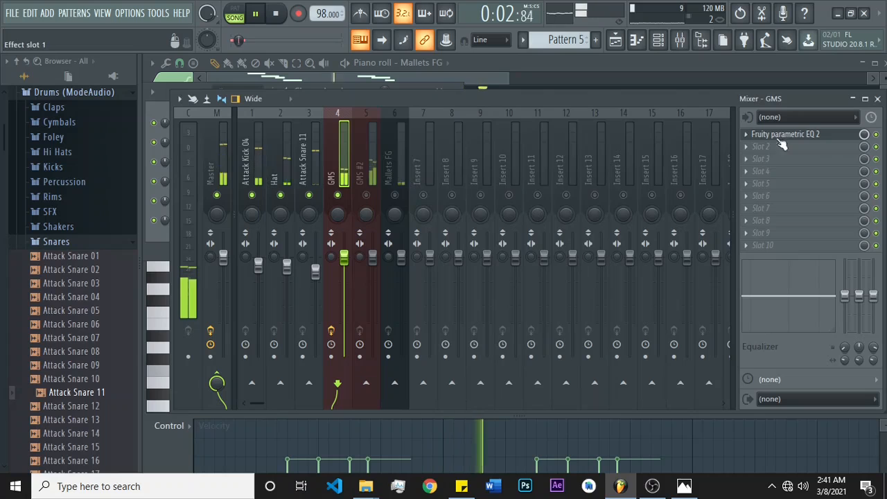
Solo the GMS track and switch its effects off and on to compare the filtered sound
right_click(338, 196)
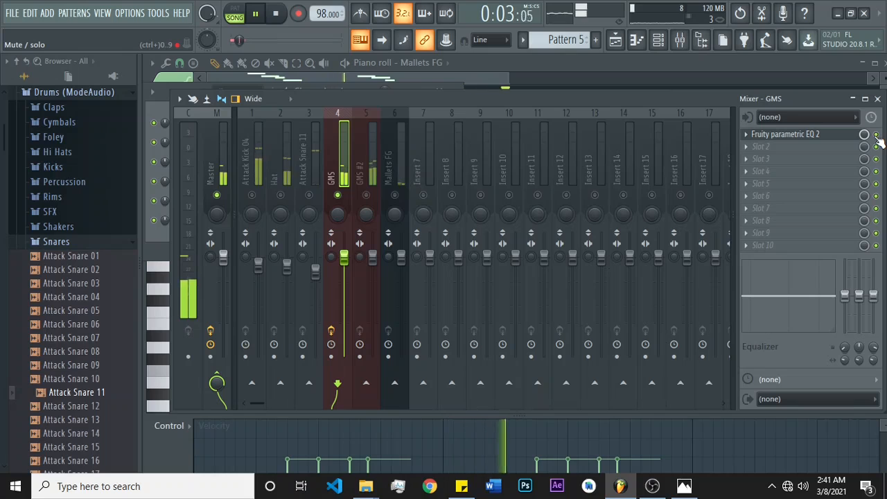
left_click(333, 331)
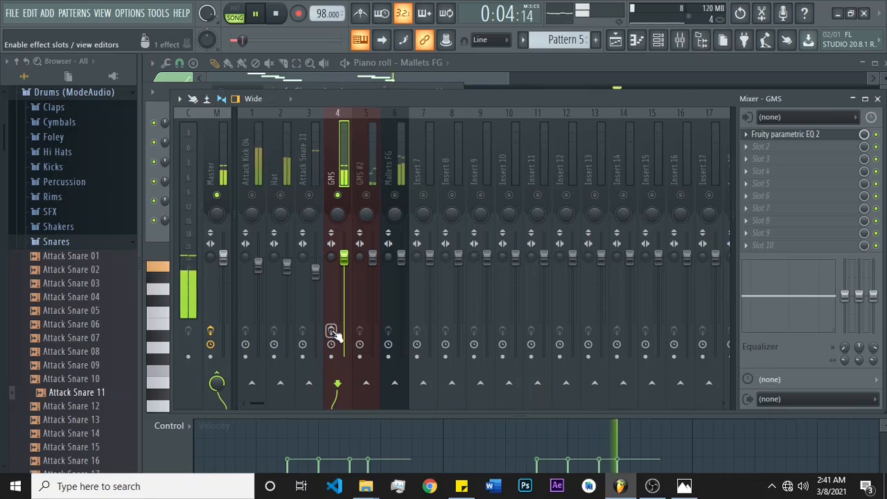
left_click(332, 332)
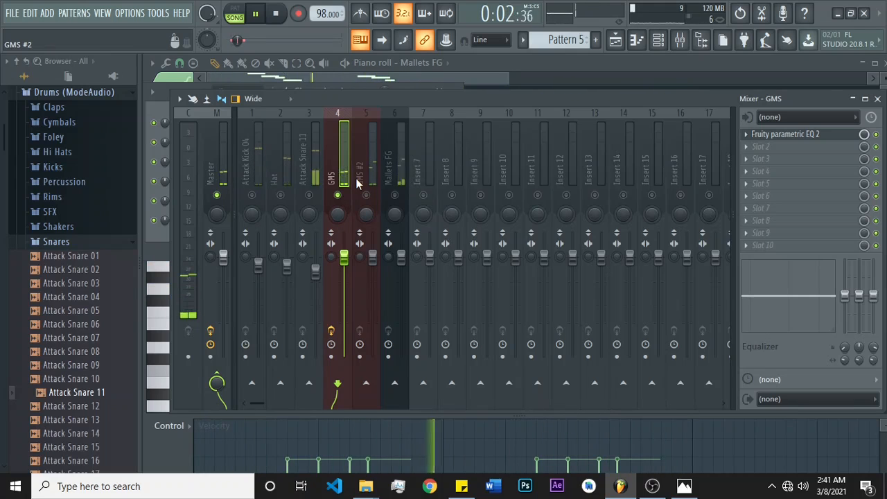
Reopen the GMS track's Fruity Parametric EQ 2 and lower the band 7 low-pass cutoff slightly further
left_click(785, 135)
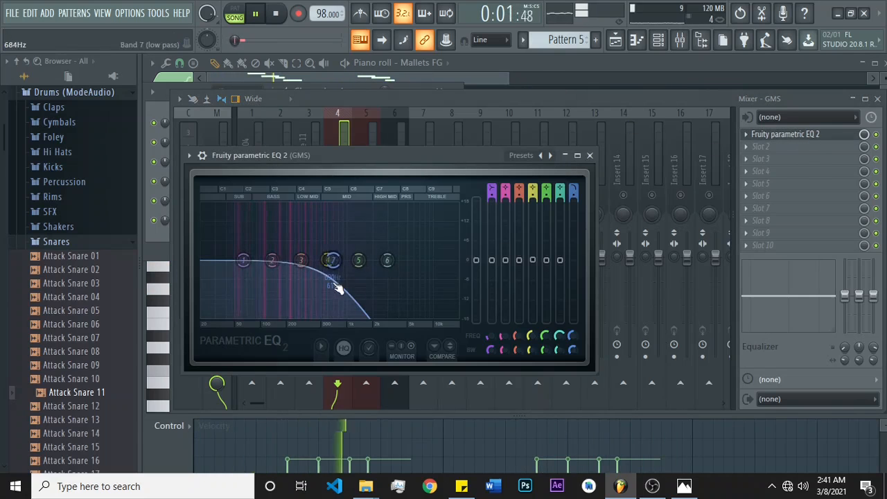
left_click_drag(333, 261, 326, 260)
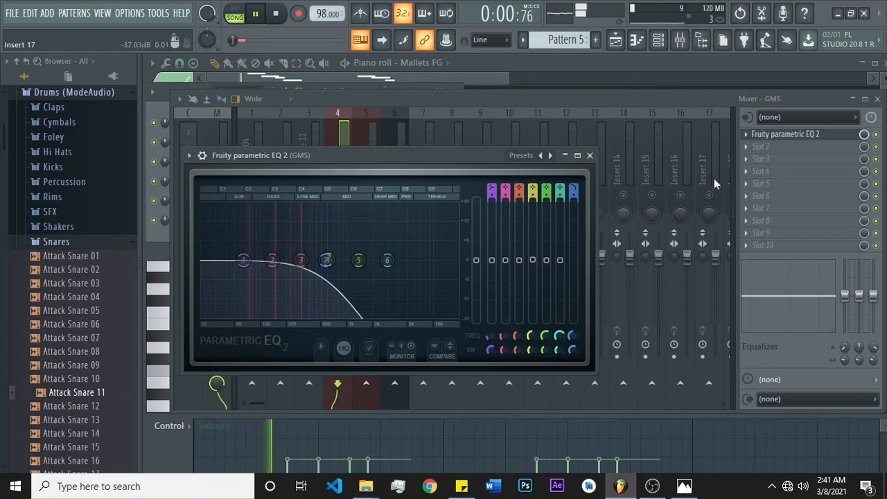
left_click(711, 98)
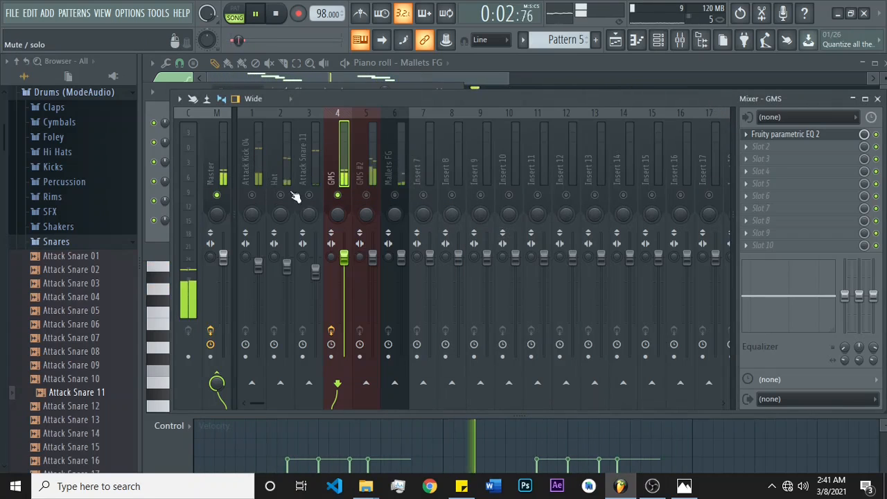
Bring all mixer tracks back in, and solo GMS #2 for a short listen before returning to the full mix
left_click(366, 195)
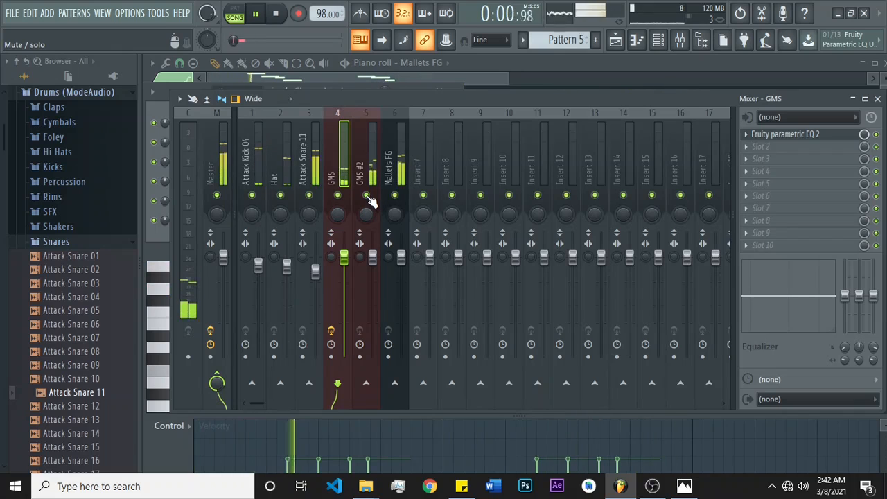
right_click(368, 196)
right_click(368, 196)
right_click(368, 196)
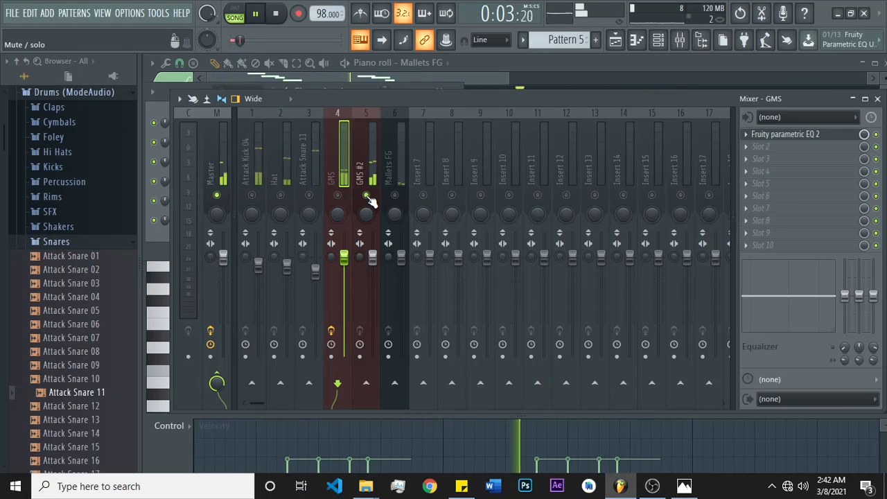
right_click(368, 196)
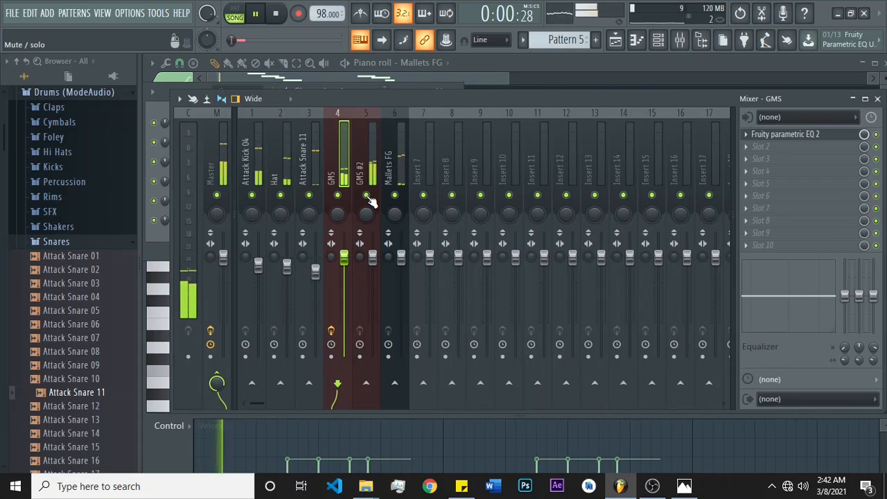
Add Fruity Parametric EQ 2 to the GMS #2 track, with band 1 as a high pass at about 305 Hz
left_click(364, 138)
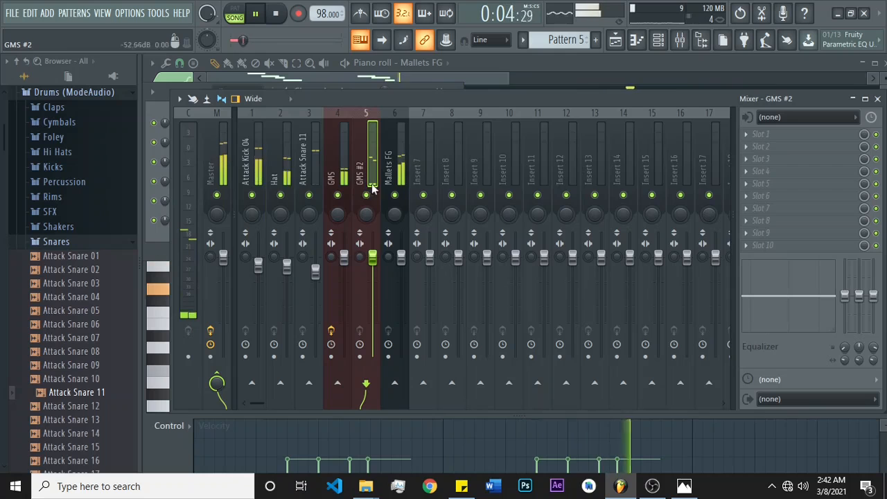
left_click(760, 135)
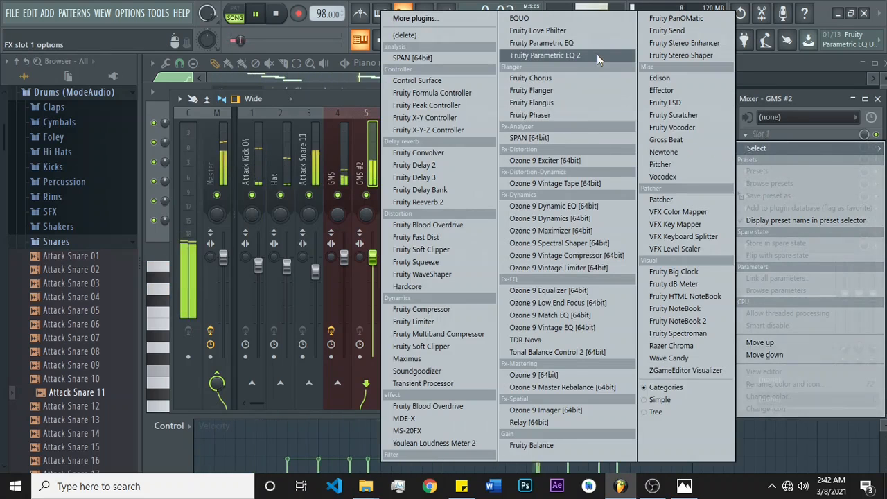
left_click(571, 55)
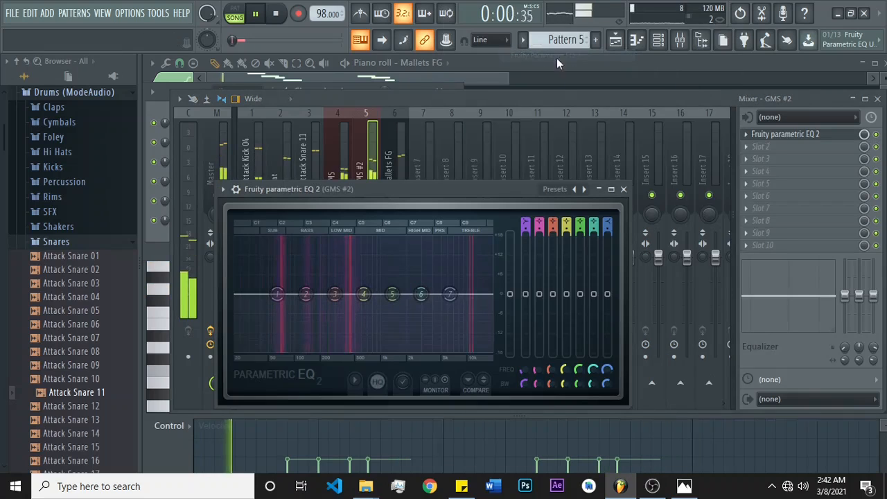
right_click(278, 295)
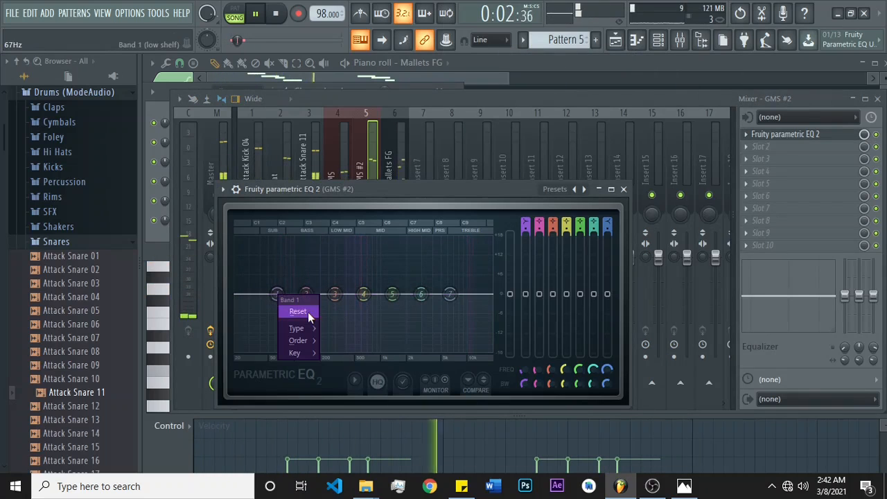
mouse_move(312, 329)
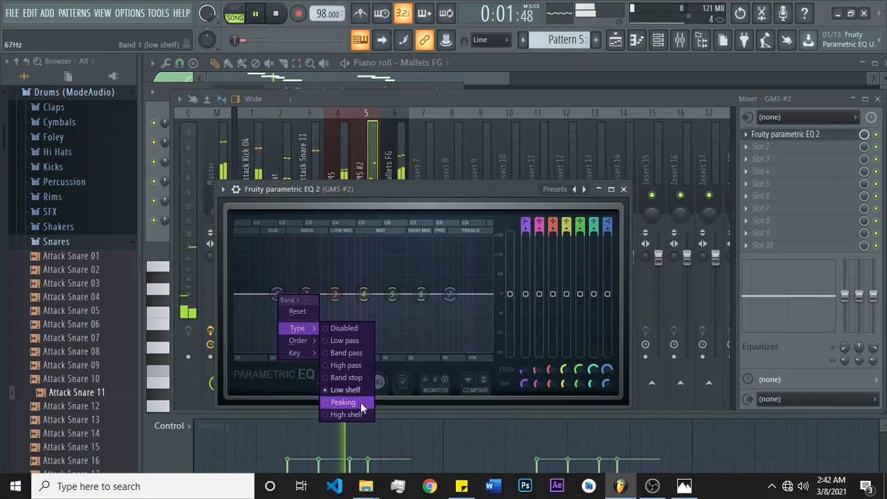
left_click(359, 366)
left_click_drag(276, 294, 333, 294)
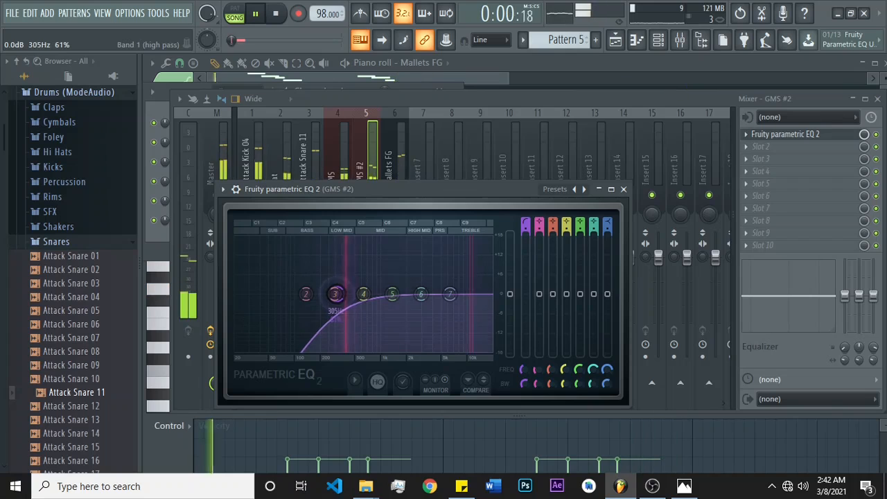
left_click(466, 102)
Solo GMS #2 to compare its sound with and without the equalizer, and return to the full mix
right_click(366, 195)
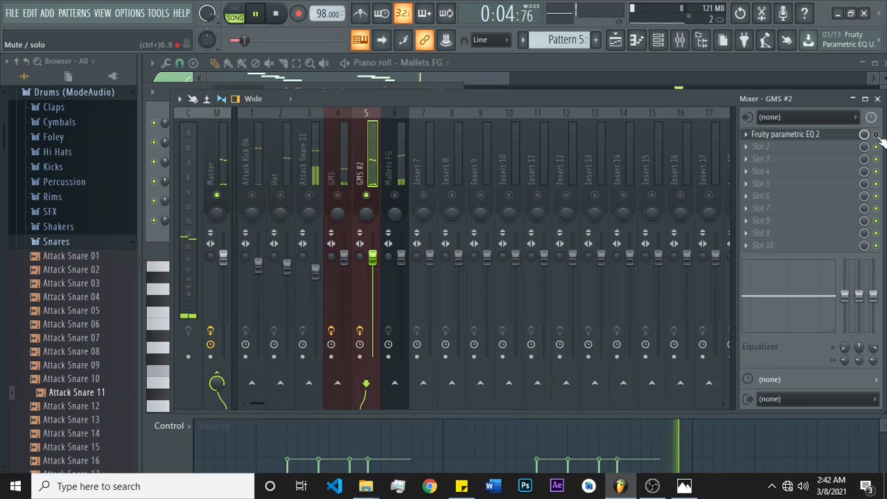
left_click(338, 196)
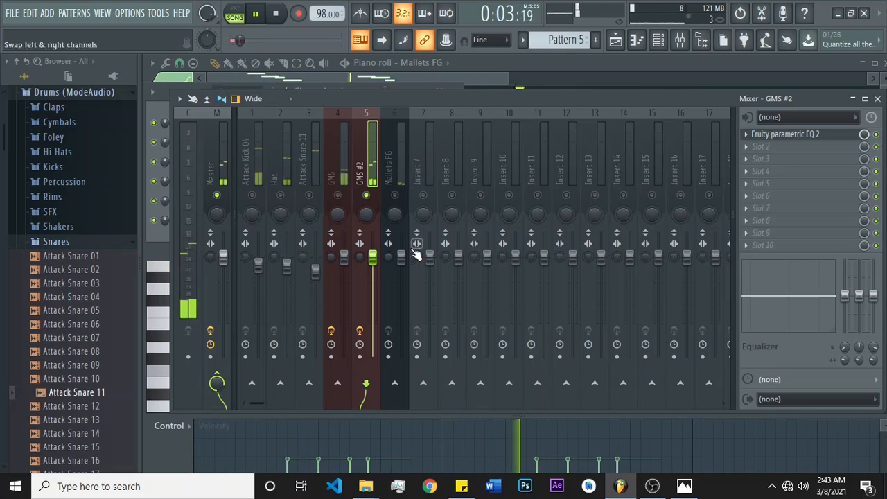
right_click(337, 196)
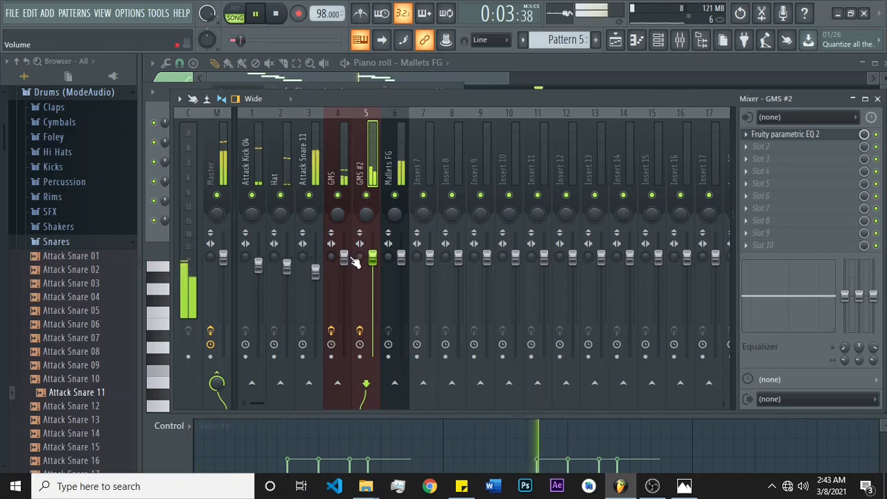
Lower the volume faders of GMS and GMS #2, leaving GMS #2 slightly below GMS
left_click_drag(344, 258, 345, 282)
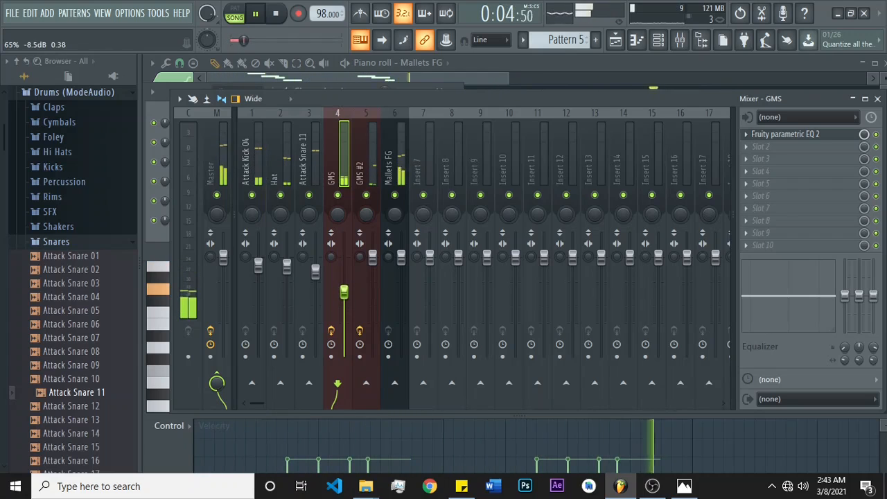
left_click_drag(373, 256, 372, 264)
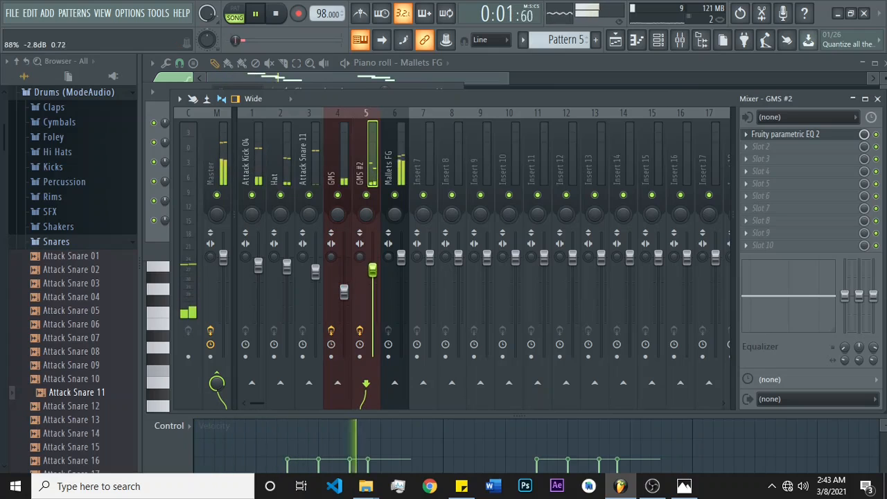
mouse_move(373, 293)
left_mouse_down()
mouse_move(347, 291)
mouse_move(371, 291)
left_mouse_up()
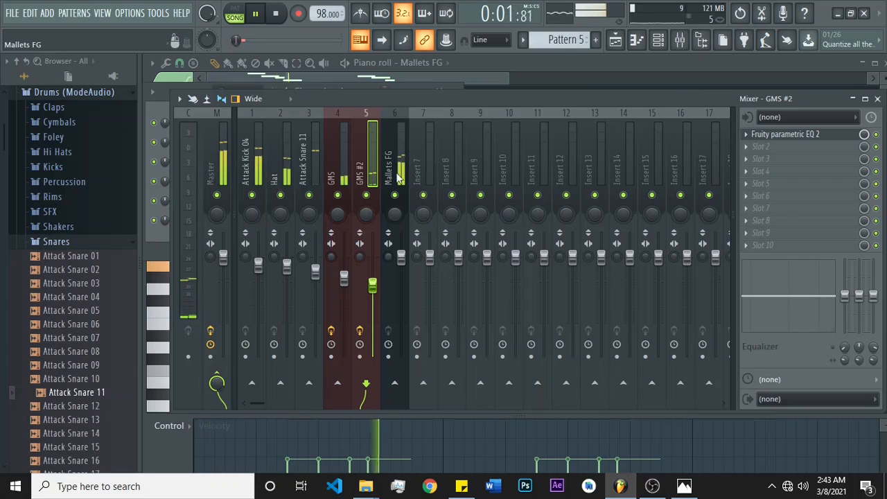
Listen to Mallets FG alone, lower its fader to about 60%, and reduce the Attack Snare 11 fader a little in the full mix
left_click(399, 178)
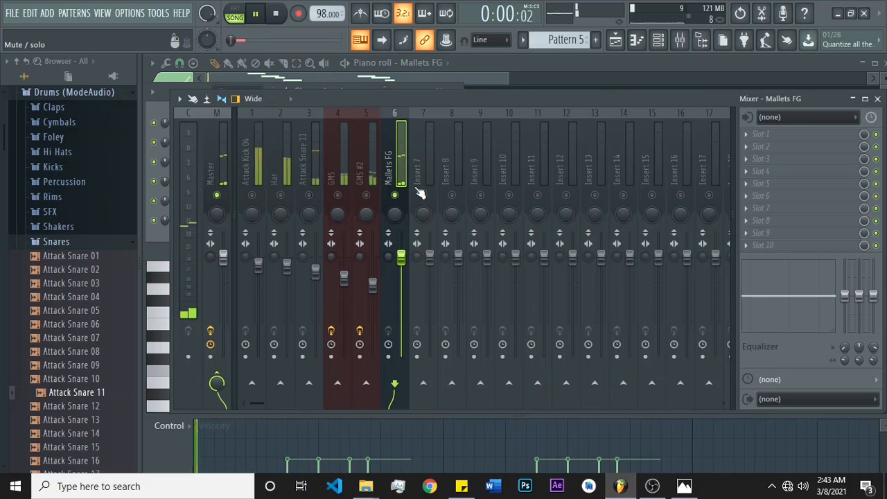
left_click_drag(408, 262, 401, 287)
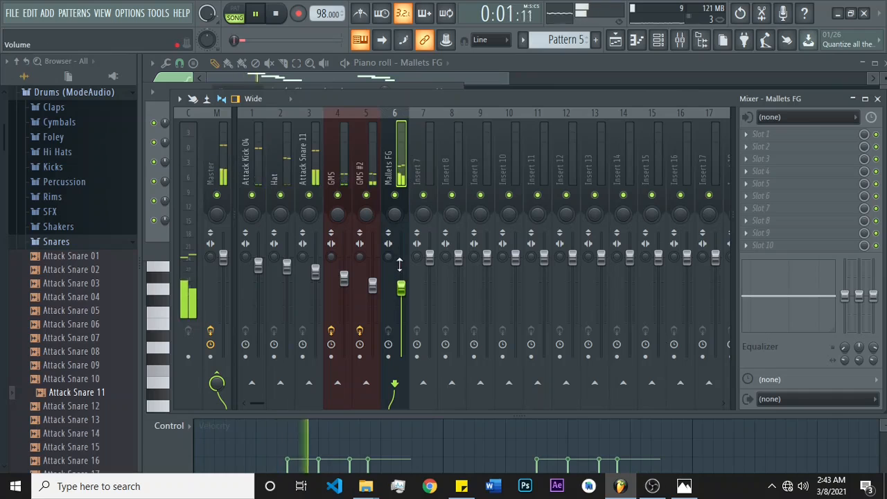
left_click_drag(404, 291, 404, 299)
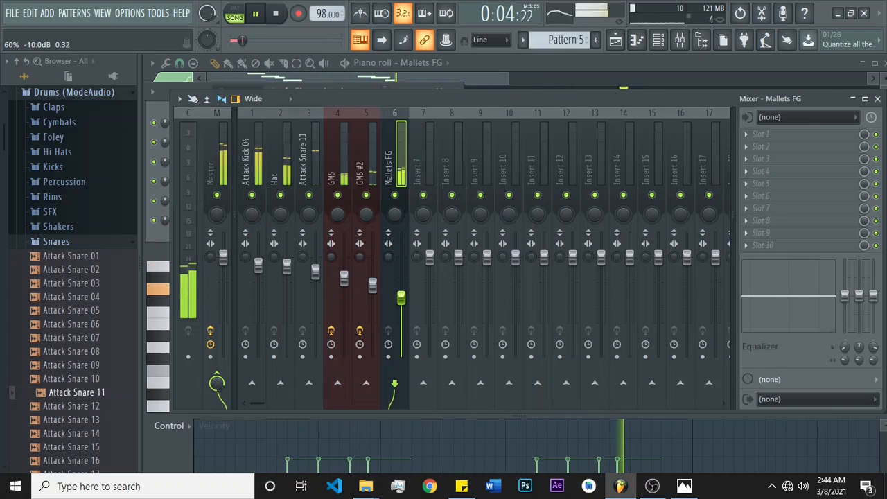
left_click(316, 271)
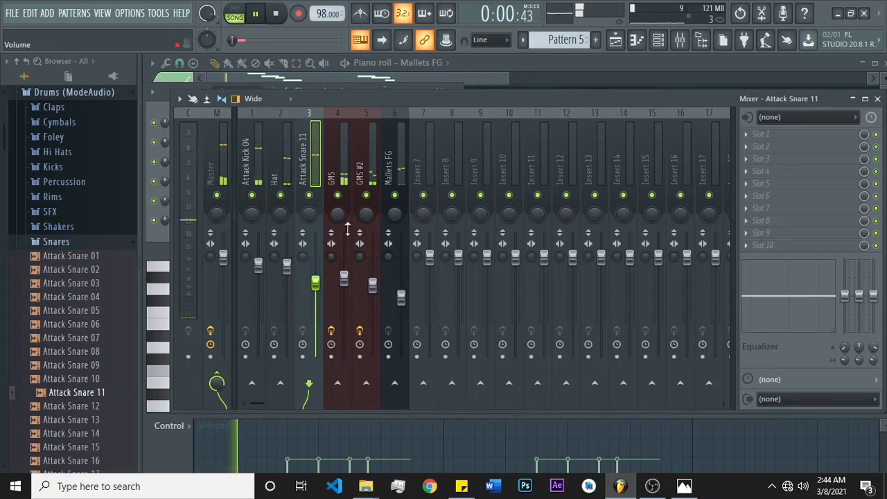
Add Fruity Reeverb 2 to the first effect slot of the Mallets FG mixer track
left_click(397, 167)
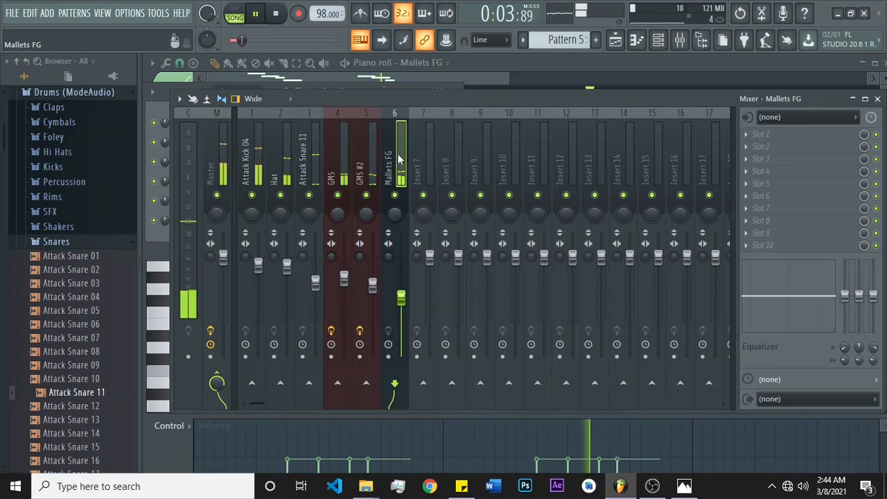
left_click(759, 134)
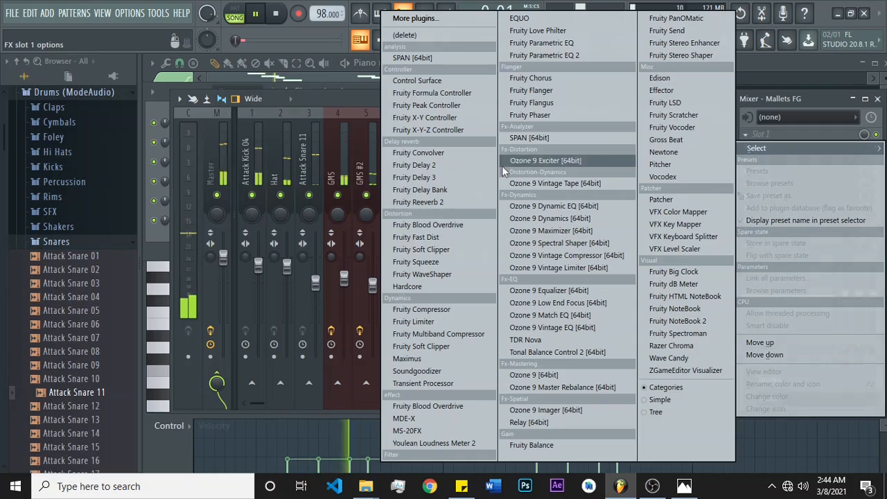
left_click(453, 202)
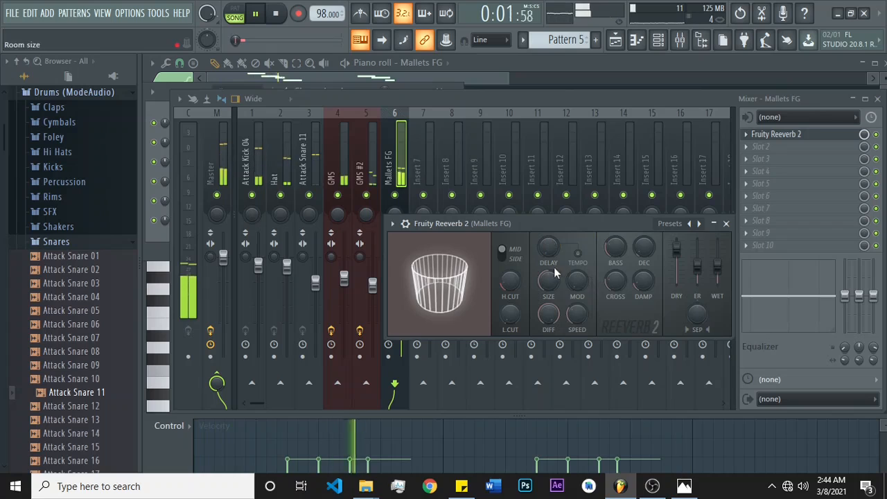
left_click(515, 97)
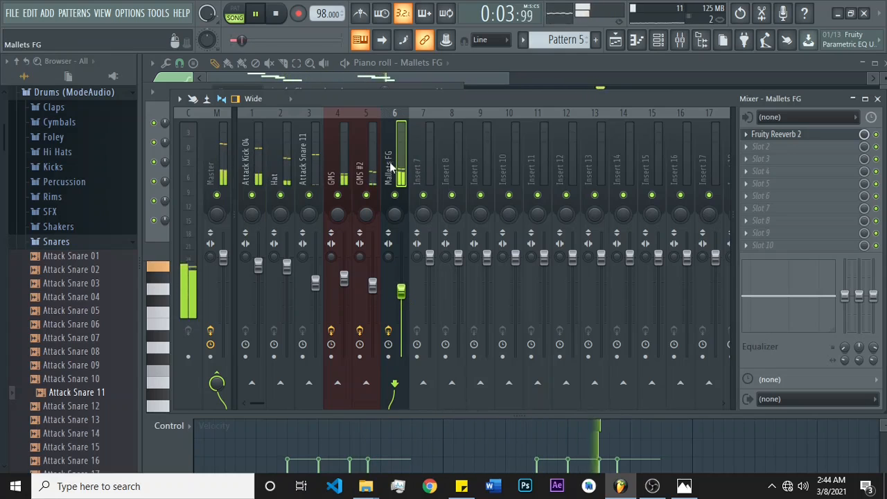
Lower the Mallets FG fader slightly, and pan GMS #2 about 27% left against Mallets FG about 24% right
left_click_drag(406, 289, 406, 298)
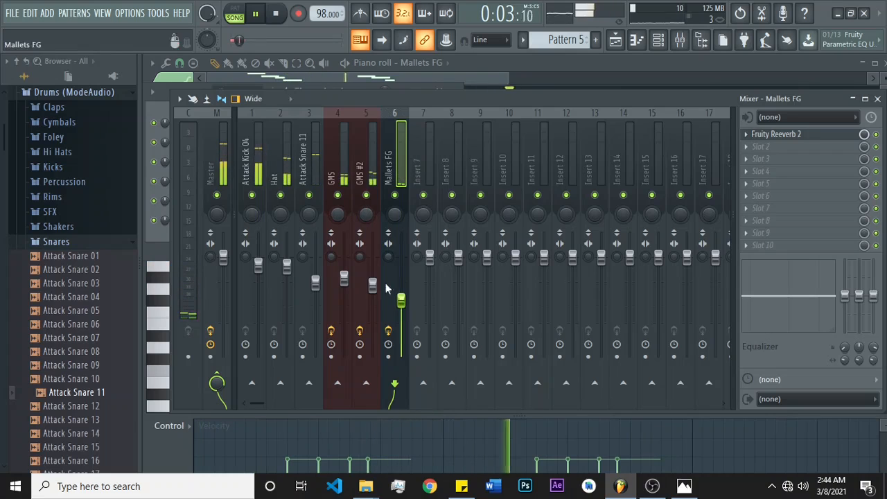
left_click_drag(366, 214, 366, 203)
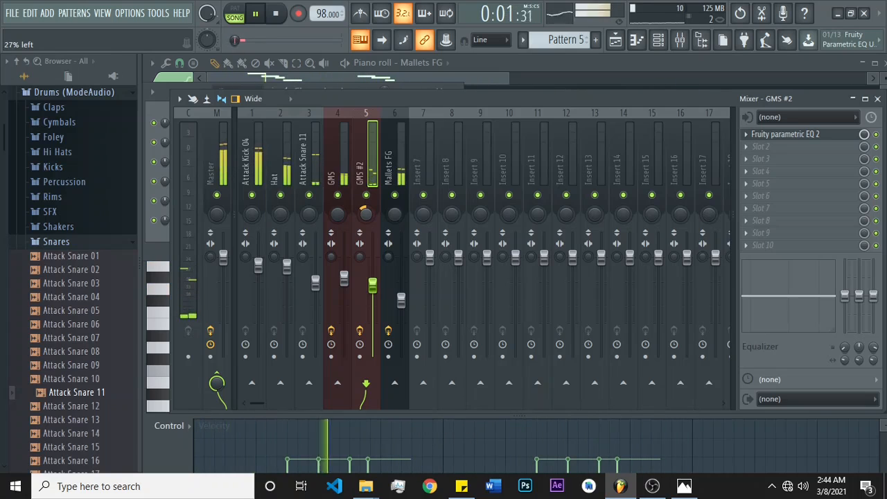
left_click(394, 213)
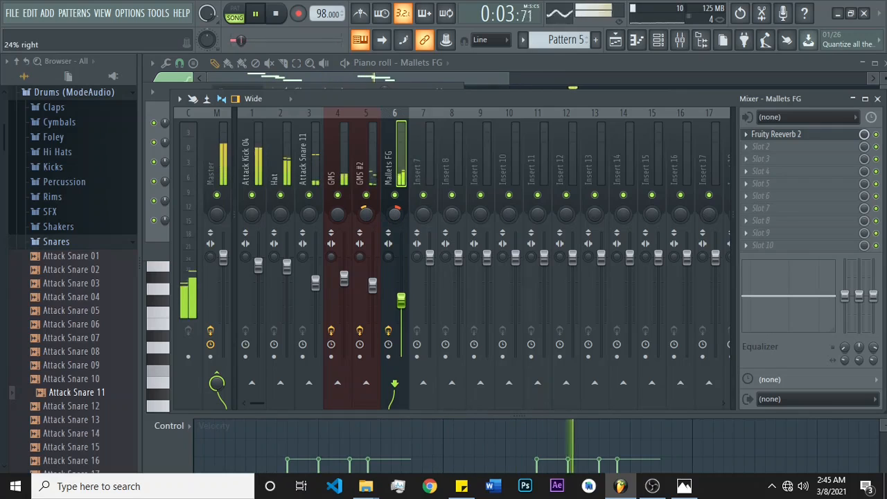
left_click(367, 216)
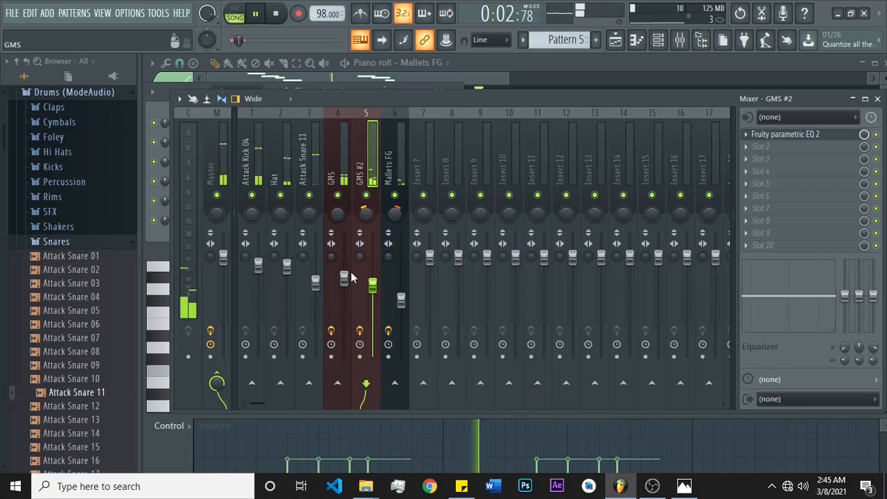
Lower the mixer faders of Attack Snare 11 to 73% and Hat to 89%
left_click(316, 286)
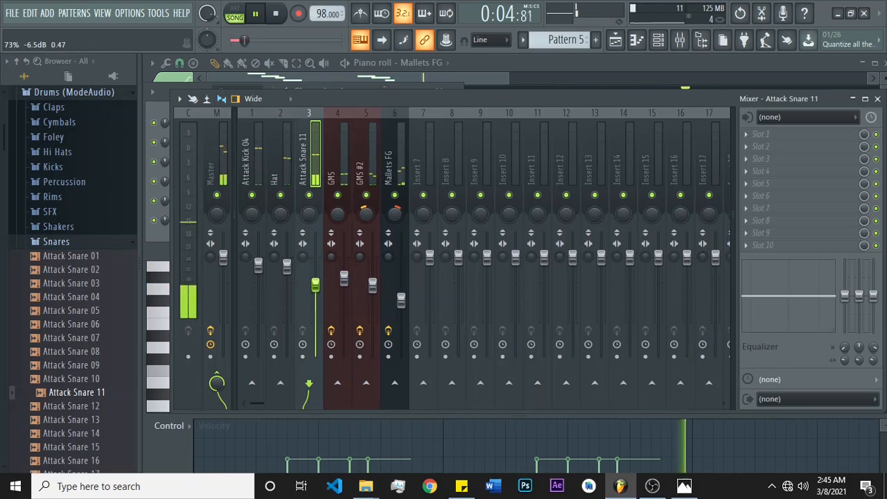
left_click(287, 267)
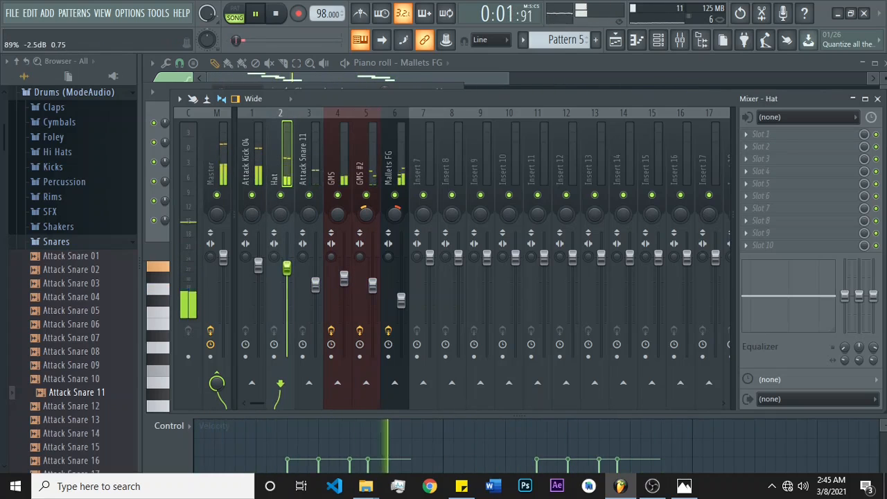
left_click(222, 173)
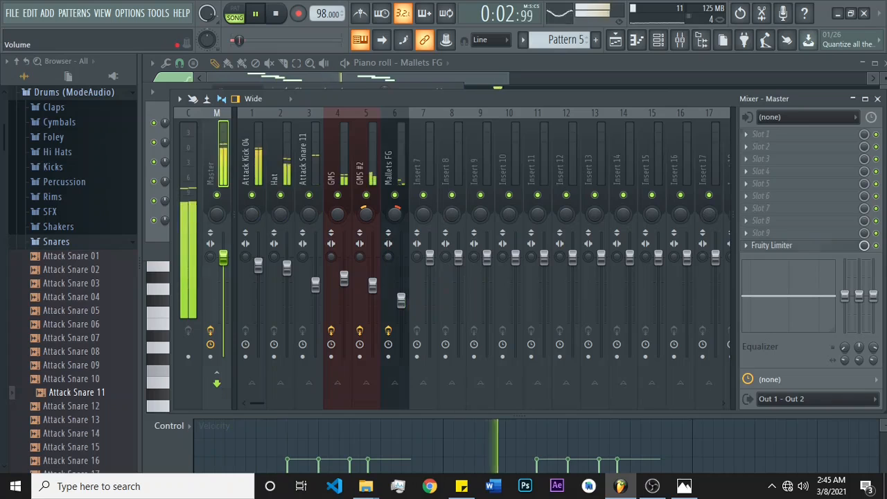
Solo the GMS #2 mixer track to hear it alone, and return to the full mix
left_click(401, 300)
left_click(373, 286)
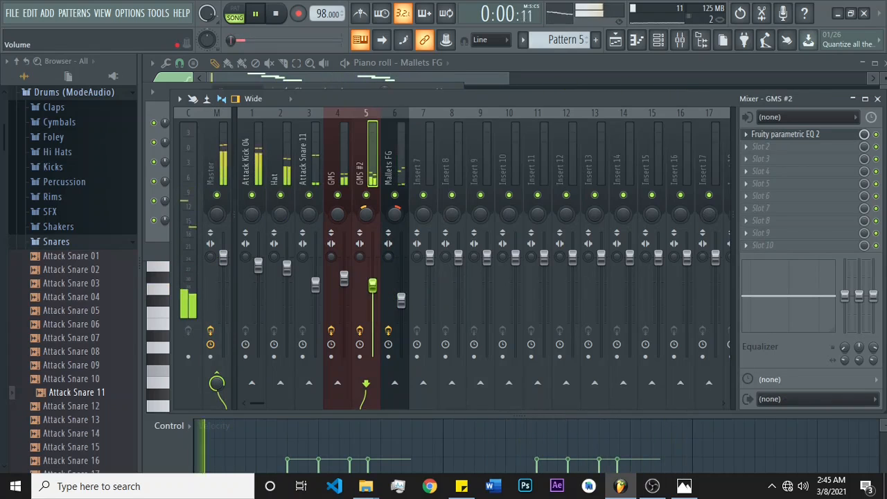
right_click(370, 195)
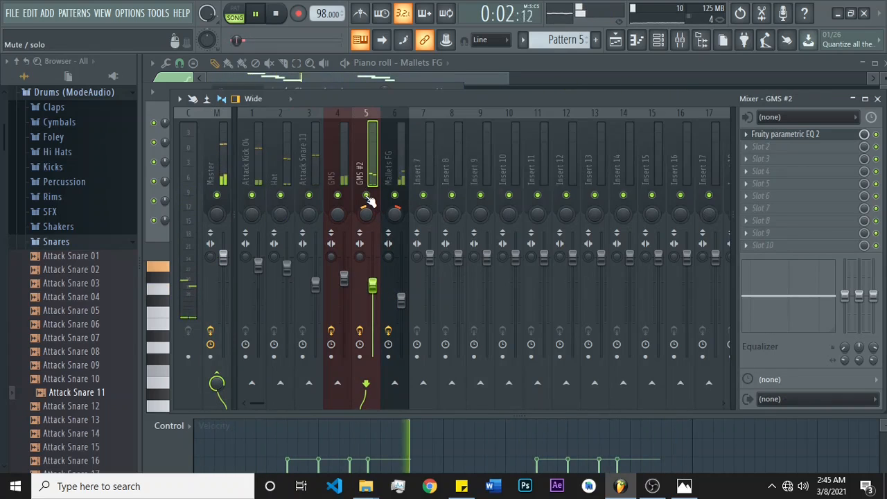
right_click(368, 197)
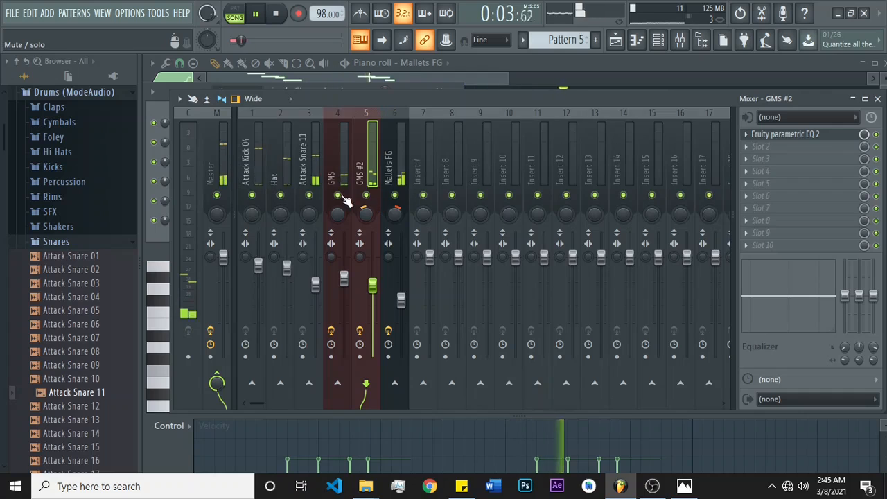
Solo Mallets FG and adjust the high cut, low cut, size and diffusion of its Fruity Reeverb 2
right_click(396, 196)
right_click(396, 196)
right_click(397, 196)
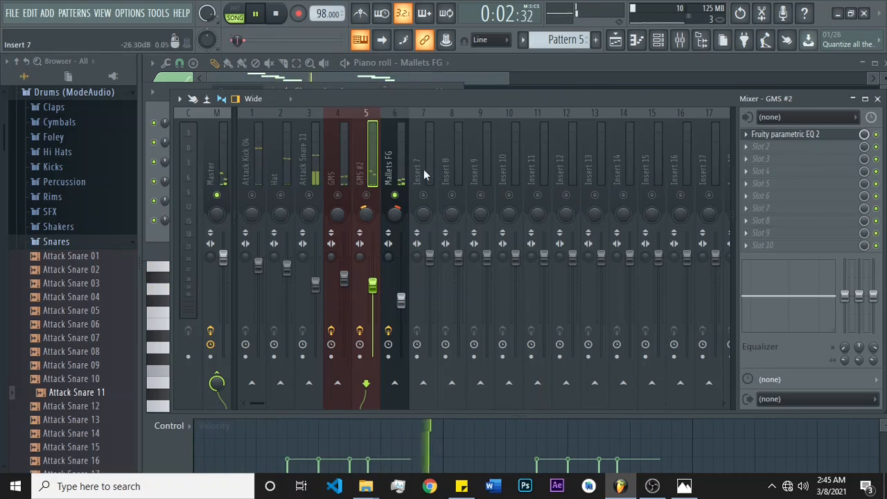
left_click(397, 172)
left_click(825, 135)
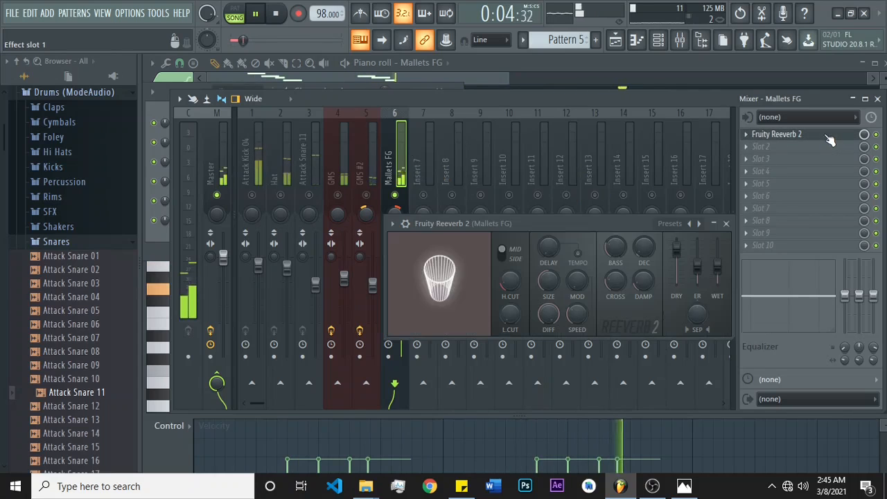
mouse_move(509, 282)
left_mouse_down()
mouse_move(509, 256)
mouse_move(512, 284)
left_mouse_up()
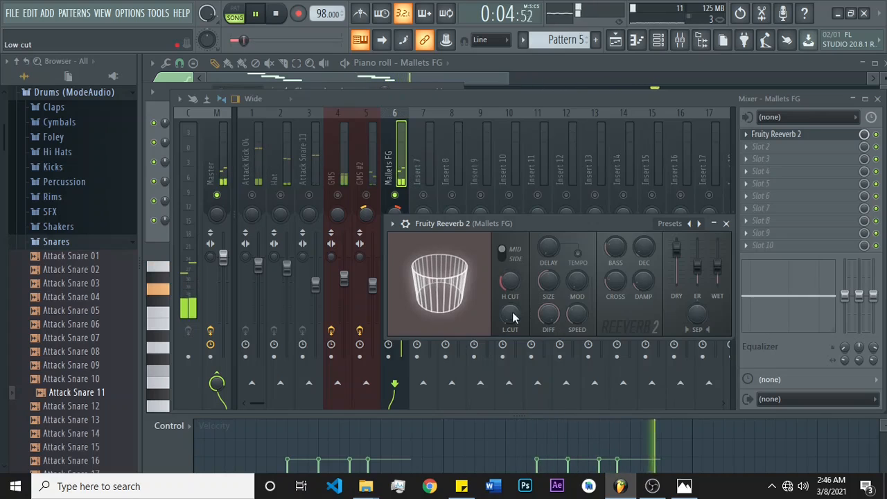
mouse_move(509, 316)
left_mouse_down()
mouse_move(509, 293)
mouse_move(509, 311)
left_mouse_up()
mouse_move(548, 280)
left_mouse_down()
mouse_move(548, 260)
mouse_move(548, 270)
left_mouse_up()
left_click_drag(546, 328, 547, 320)
left_click_drag(548, 280, 548, 287)
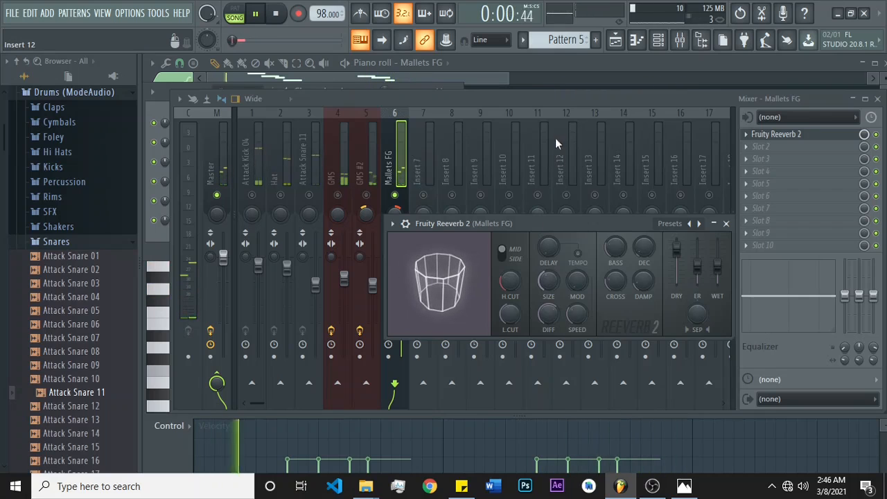
Close the reverb settings, return to the full mix and lower the Mallets FG fader a little further
left_click(558, 97)
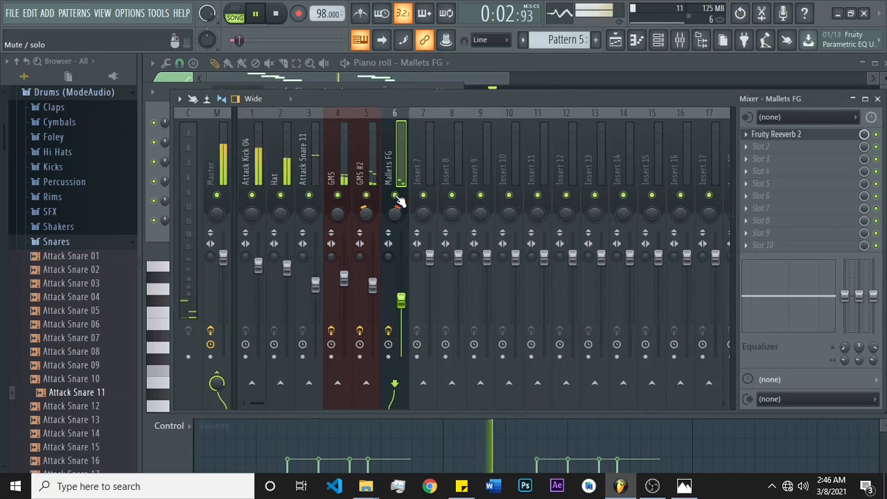
left_click_drag(408, 300, 408, 306)
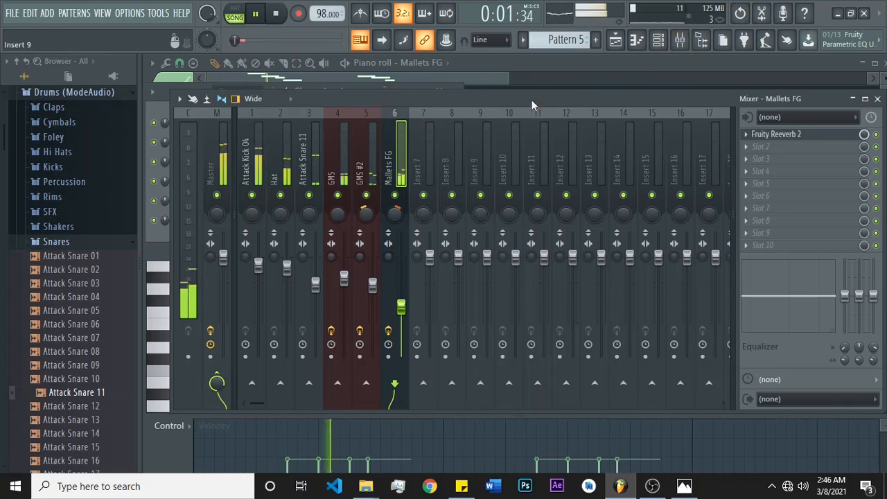
In the playlist, repeat Pattern 4 on Track 4 through bar 16 and Pattern 5 on Track 5 through bar 8
left_click(619, 43)
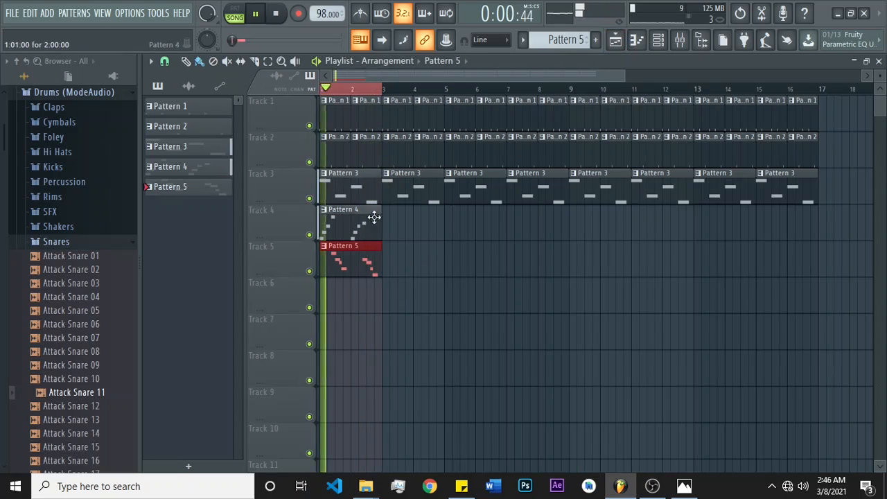
left_click(374, 217)
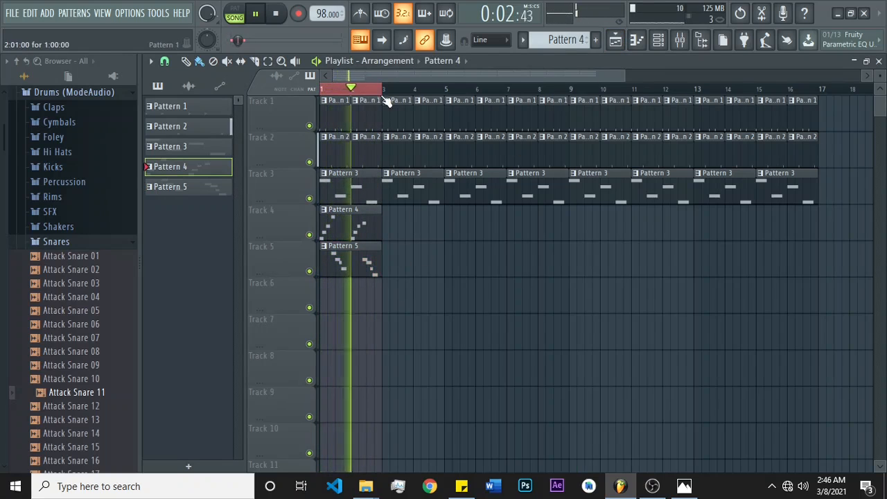
left_click(330, 88)
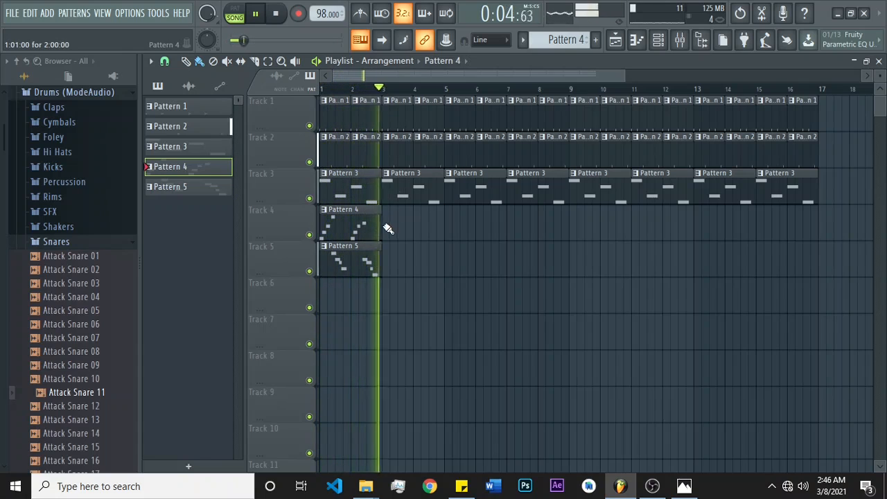
left_click_drag(388, 229, 767, 232)
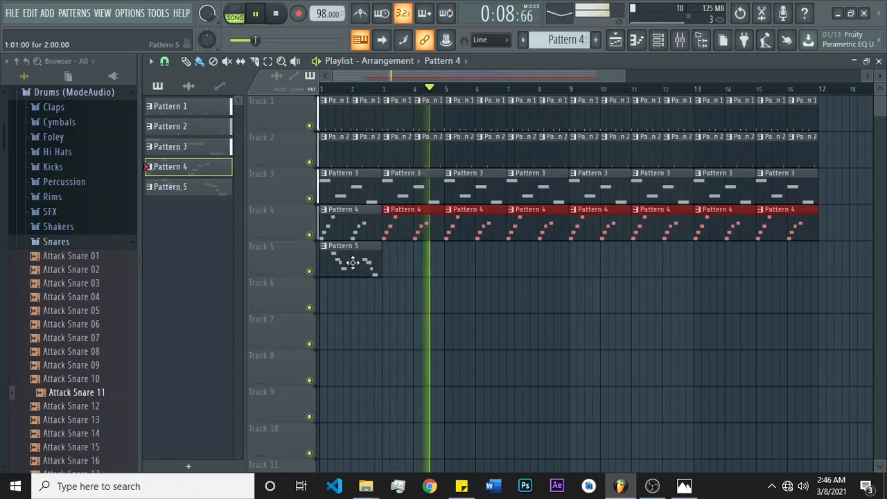
left_click(352, 263)
left_click_drag(390, 263, 515, 259)
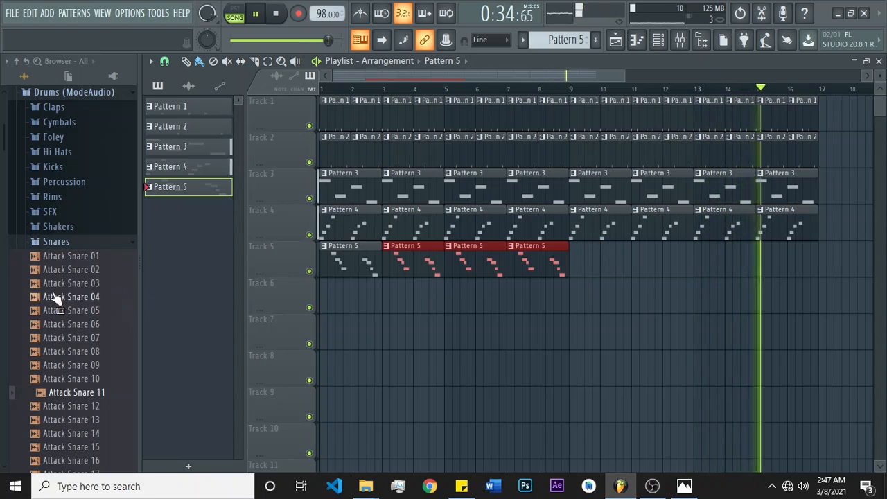
Preview crash samples in the Cymbals folder, including HouseGen Crash 04, MA Bash Cymbal and Volt CleanCrash 01
left_click(61, 242)
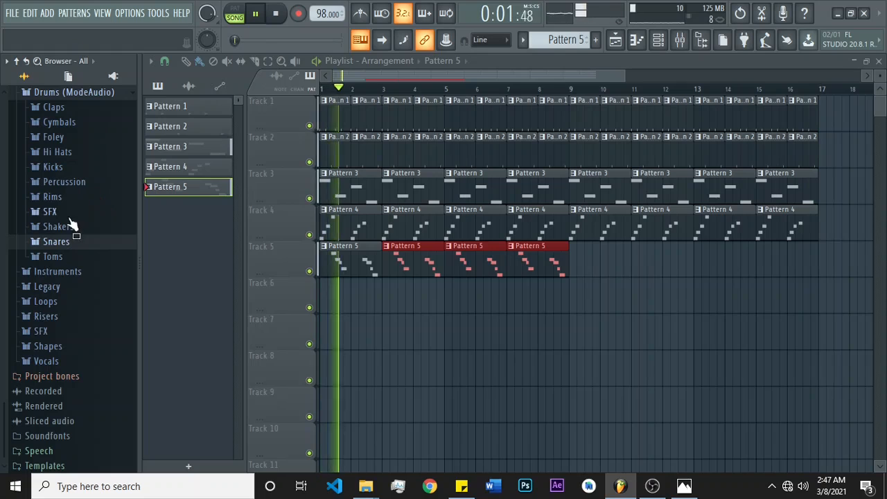
left_click(67, 124)
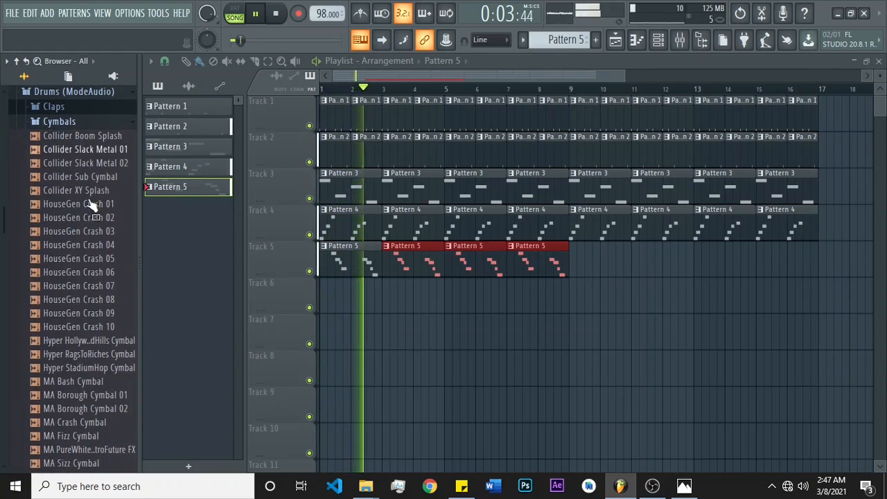
left_click_drag(92, 259, 83, 247)
left_click(83, 247)
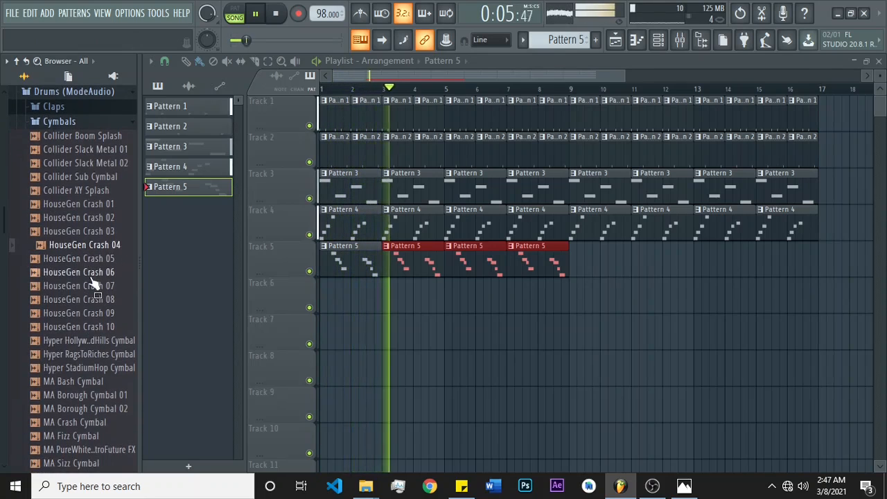
left_click(73, 381)
scroll(73, 378, "down", 2)
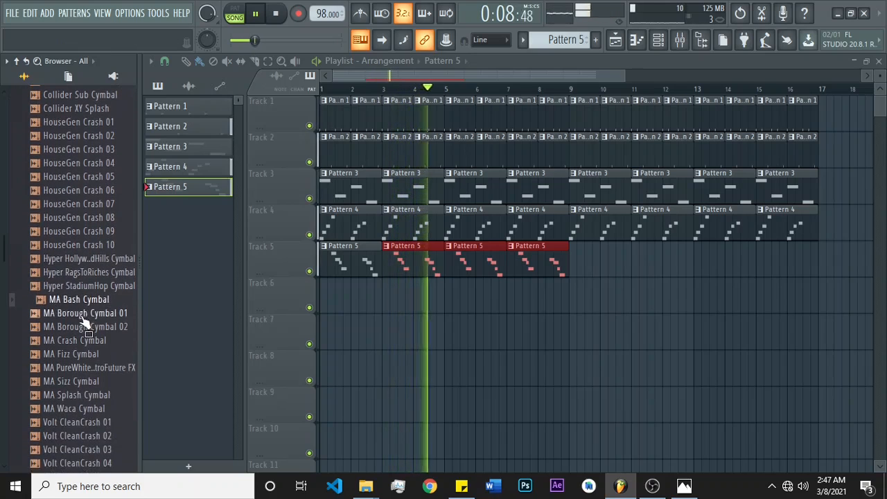
left_click(86, 423)
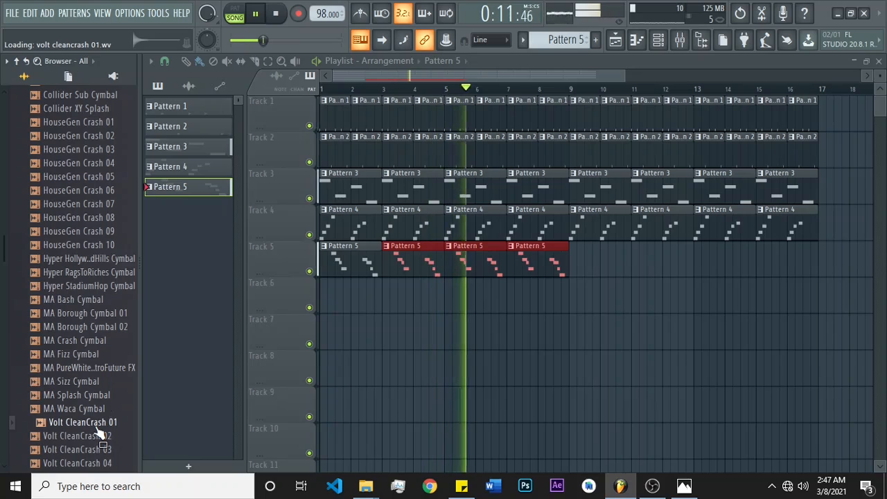
Load Volt CleanCrash 01 into a new channel and place a hit on its first step in Pattern 5
right_click(100, 430)
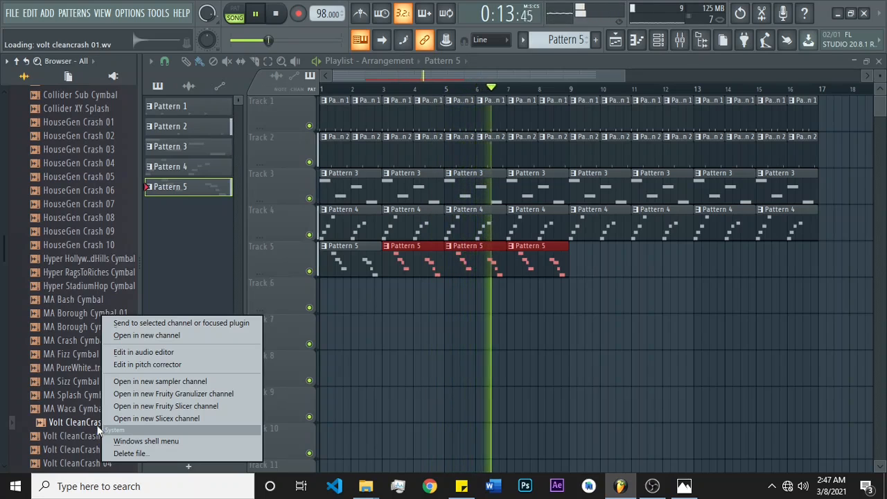
left_click(161, 336)
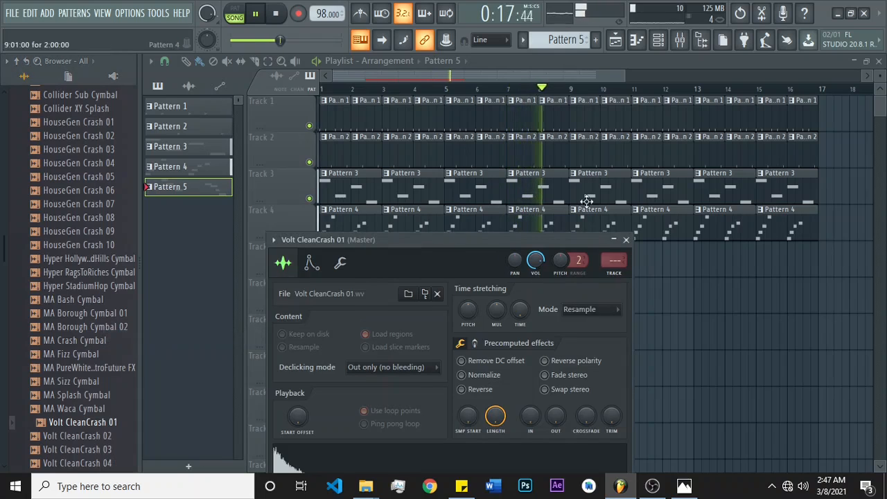
left_click(660, 40)
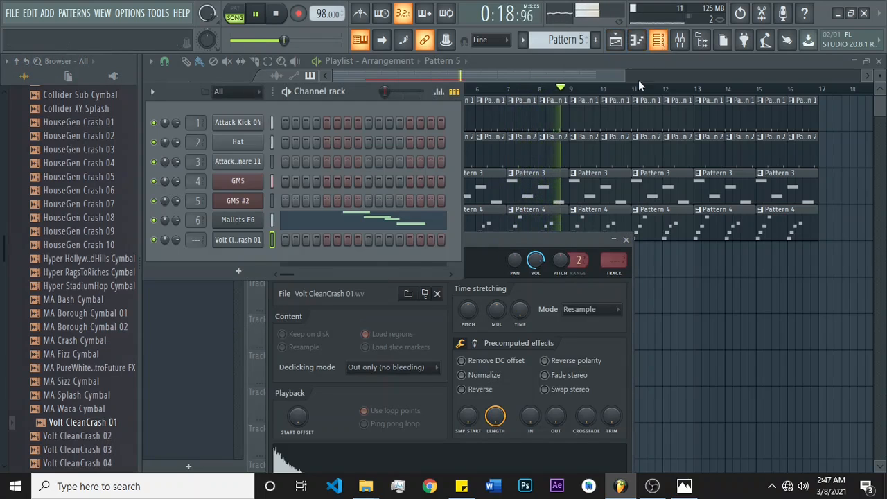
left_click(285, 241)
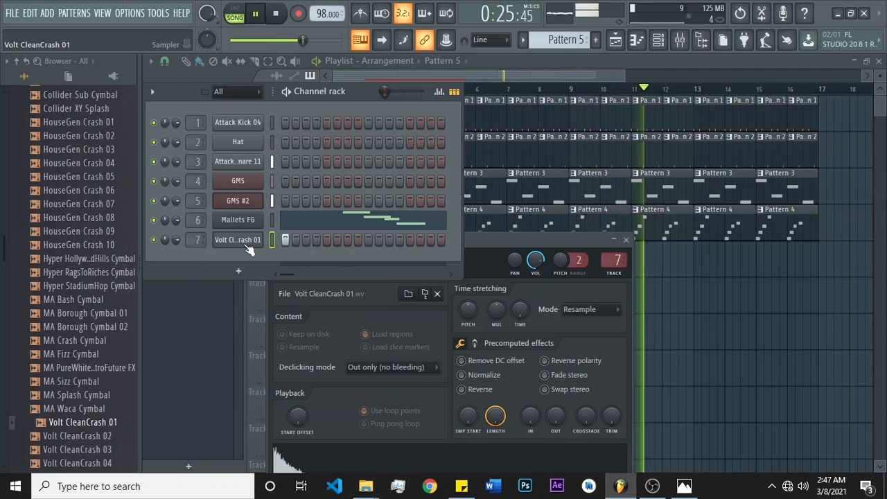
Route the Volt CleanCrash 01 channel to mixer track 7
left_click(679, 42)
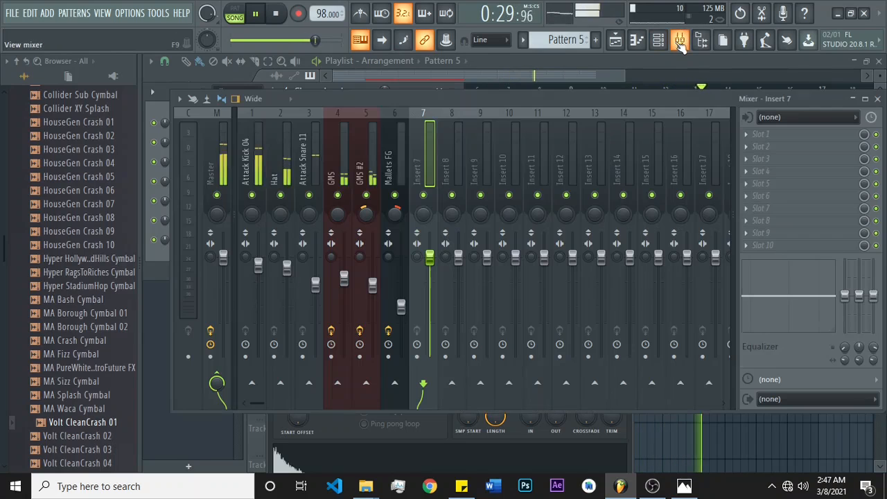
right_click(415, 172)
mouse_move(465, 218)
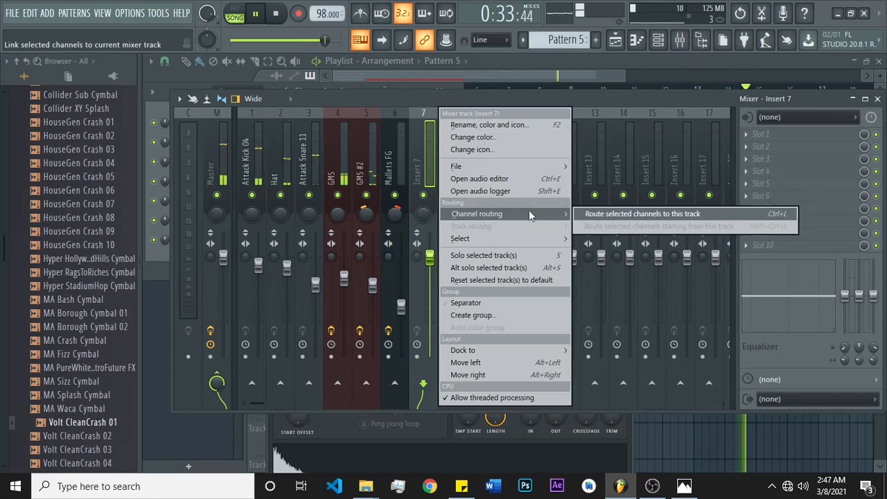
left_click(614, 214)
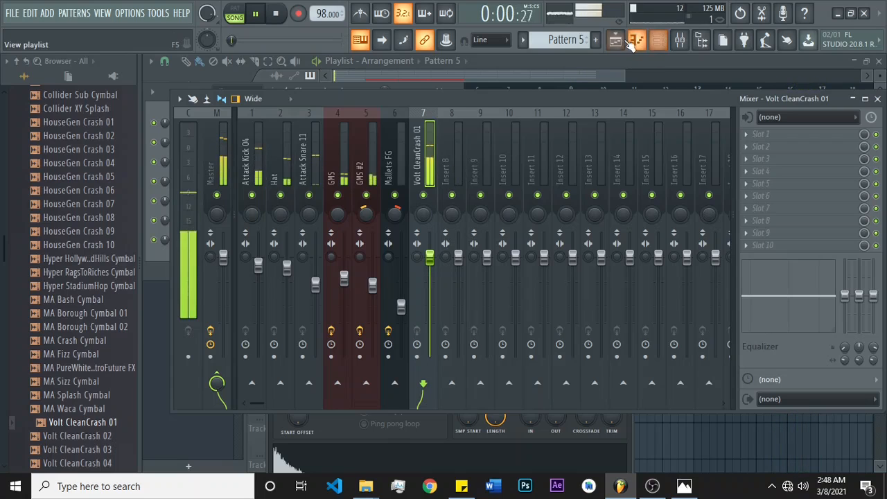
Switch to empty Pattern 6, place it on Track 6 midway through bar 8, and add a Volt CleanCrash 01 hit on its first step
left_click(616, 40)
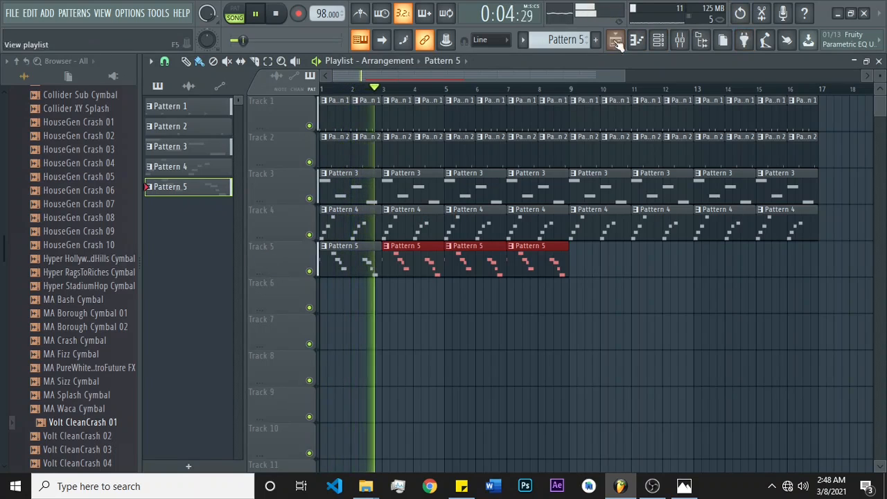
left_click(658, 40)
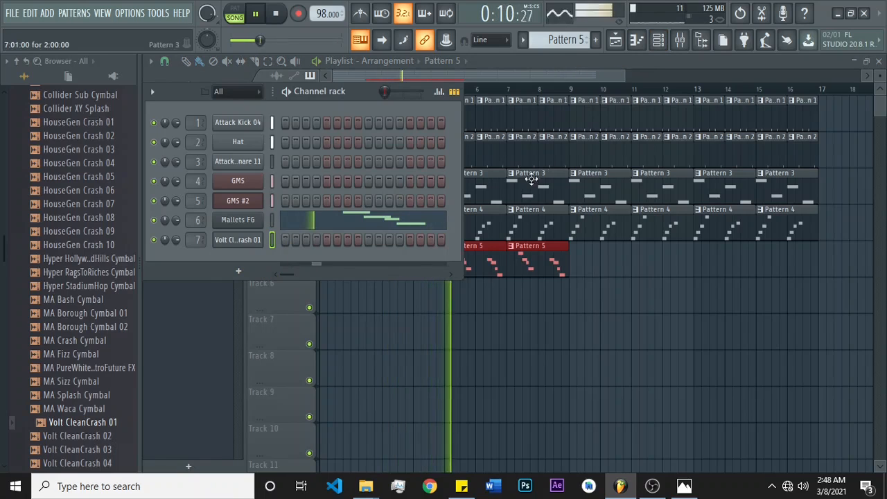
scroll(556, 42, "down", 1)
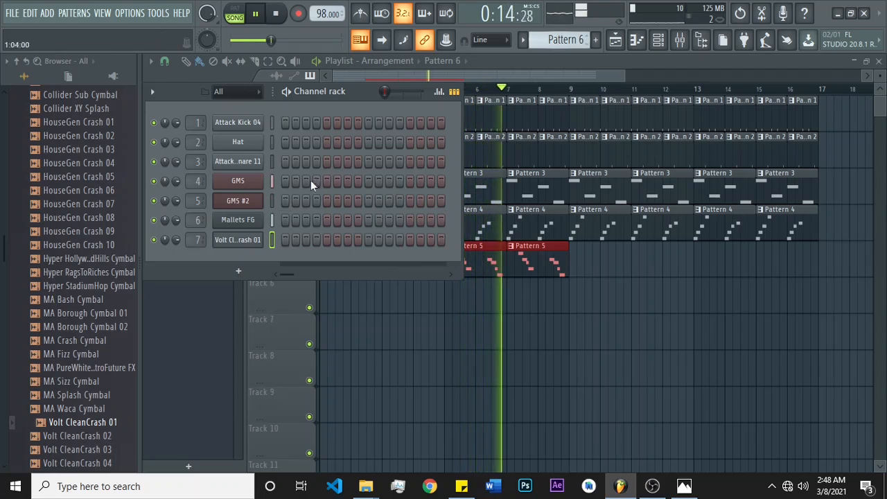
left_click(529, 68)
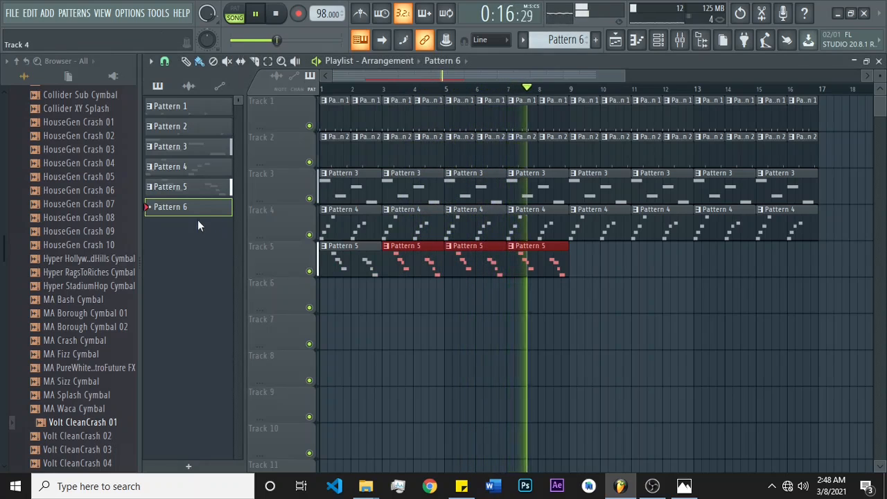
left_click_drag(194, 207, 553, 295)
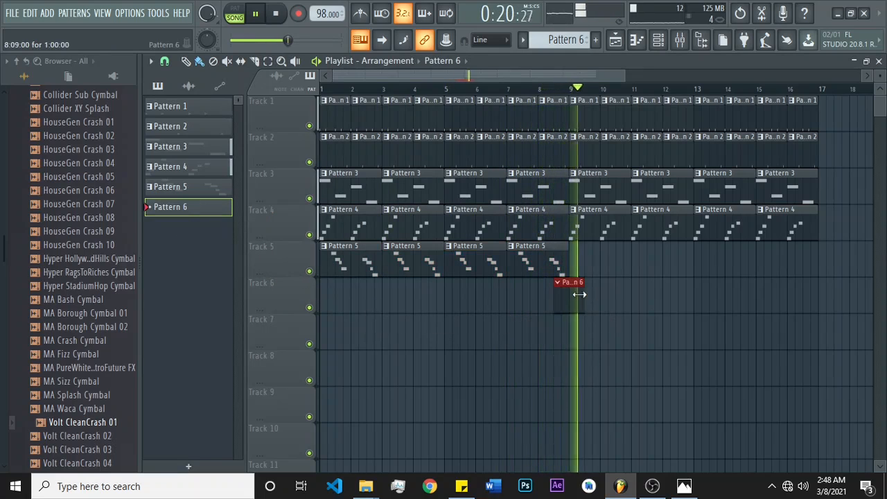
left_click(617, 41)
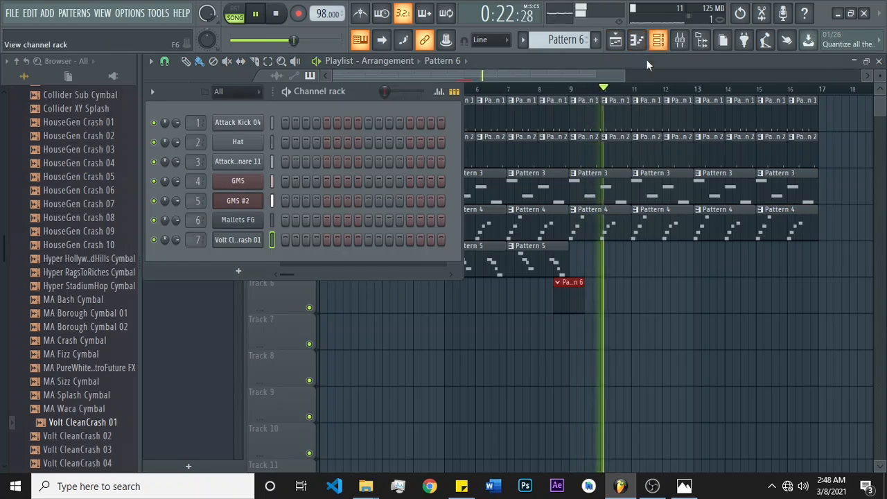
left_click(285, 241)
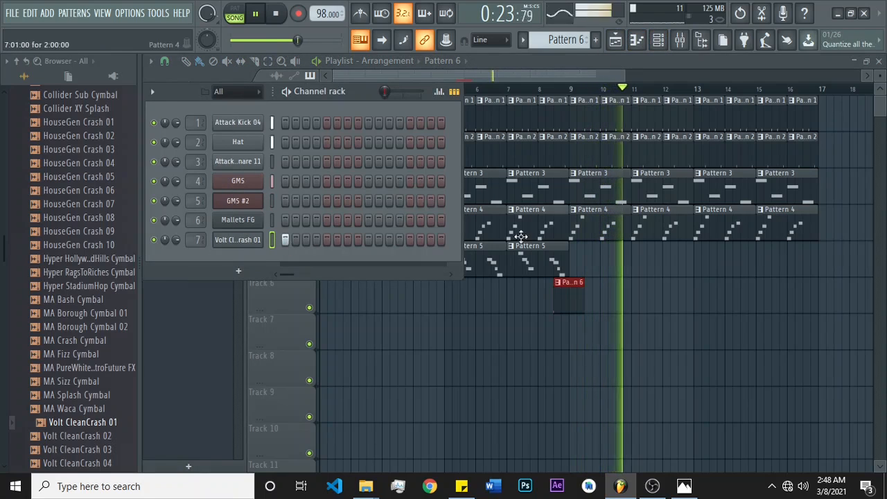
Trim the Pattern 6 clip to the end of bar 8 and add an equally short one in the second half of bar 16
left_click(582, 301)
left_click_drag(582, 301, 568, 300)
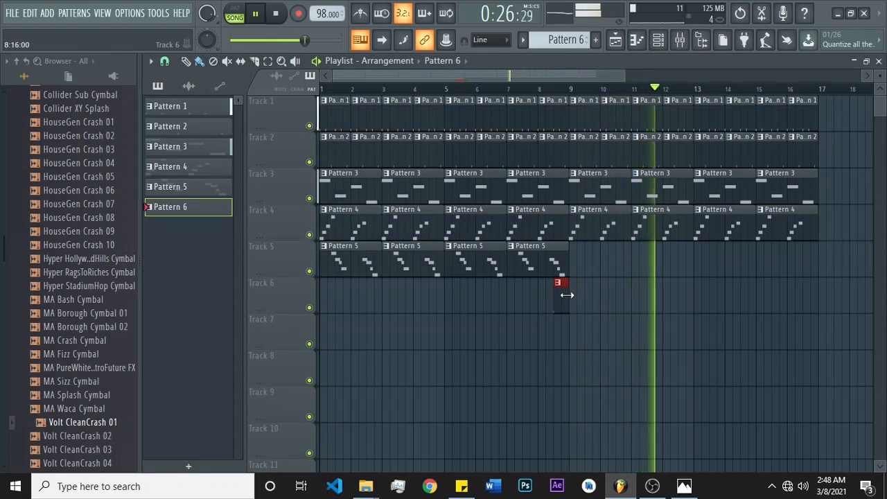
left_click(808, 291)
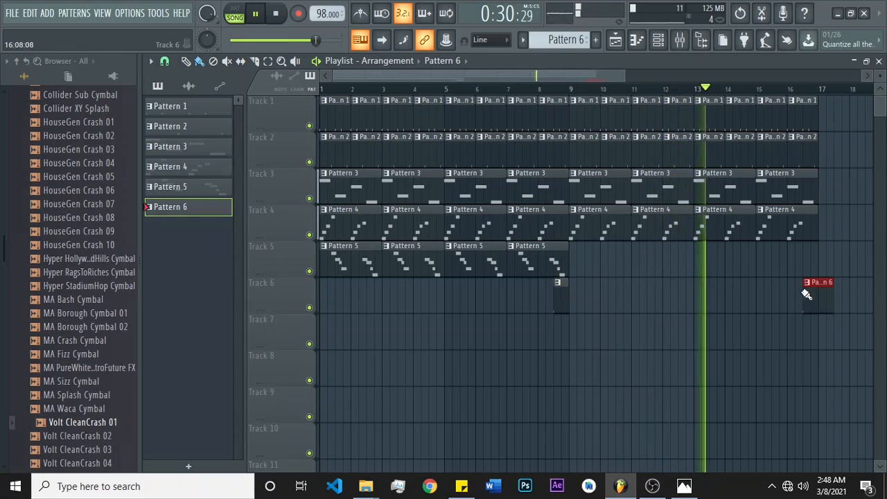
left_click_drag(840, 298, 814, 290)
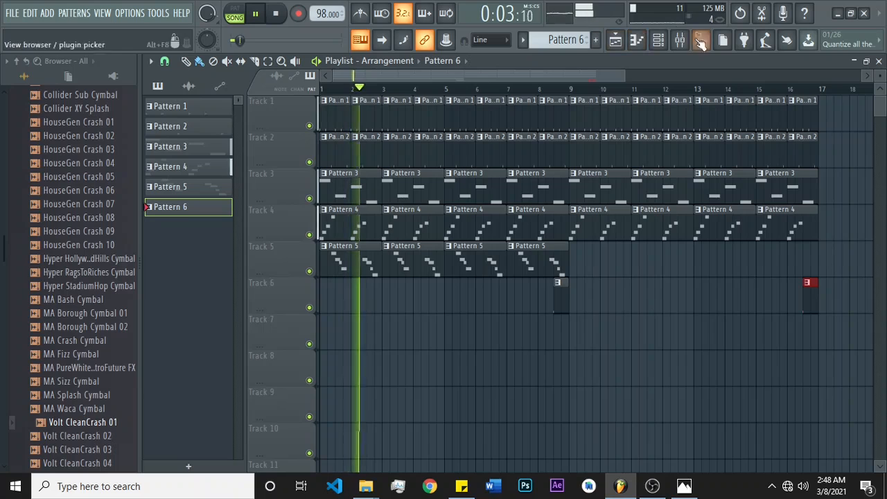
Lower the volume of the Volt CleanCrash 01 mixer track while listening to the arrangement
left_click(680, 40)
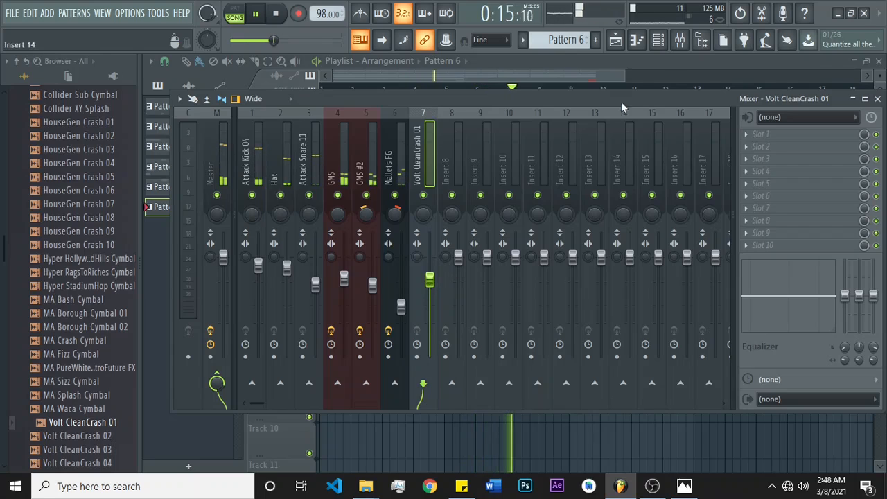
left_click(616, 45)
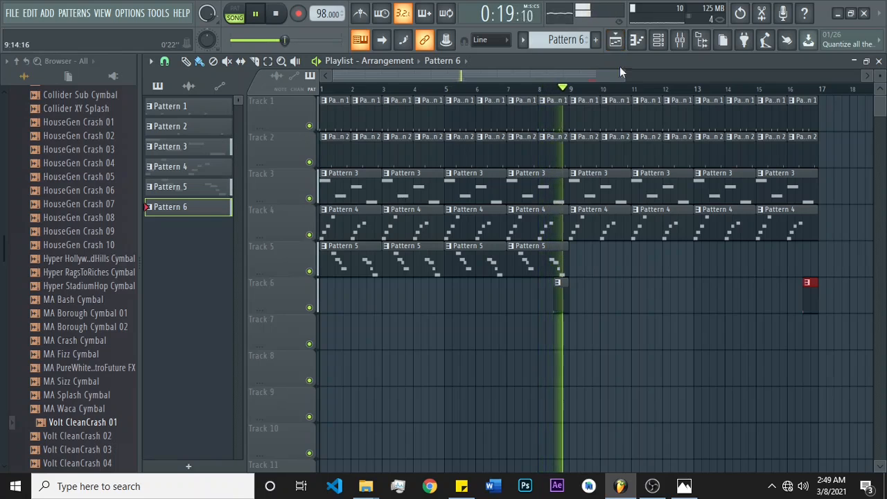
left_click(679, 40)
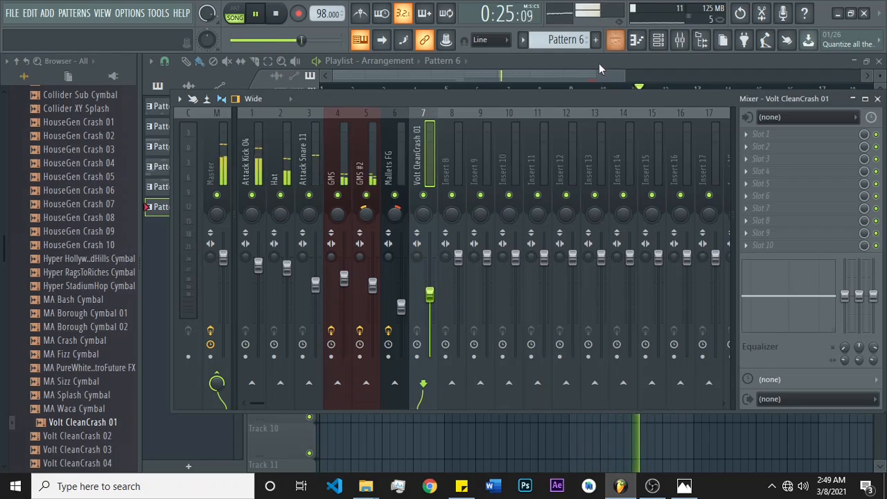
left_click(614, 43)
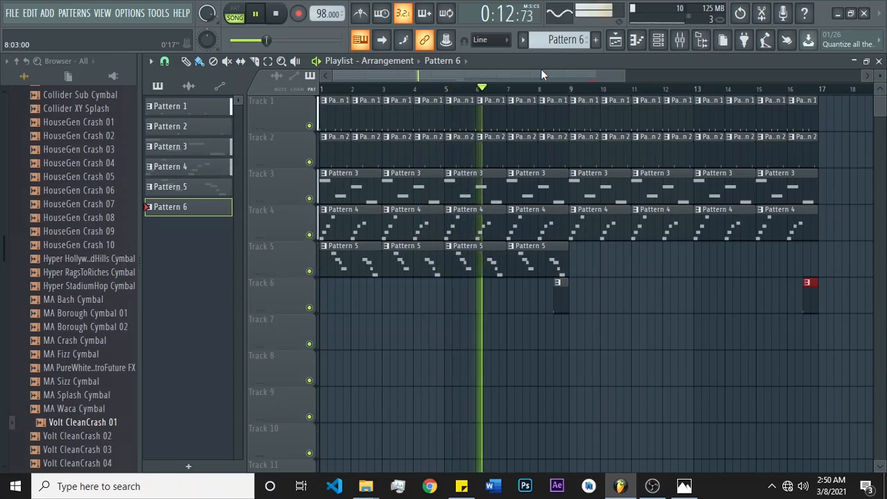
Restart the song from the beginning to check the arrangement, and stop playback
key("space")
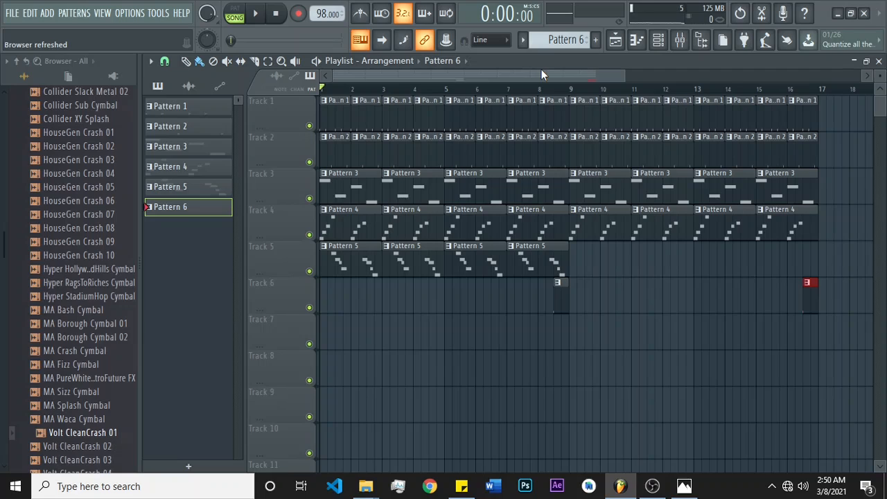
key("space")
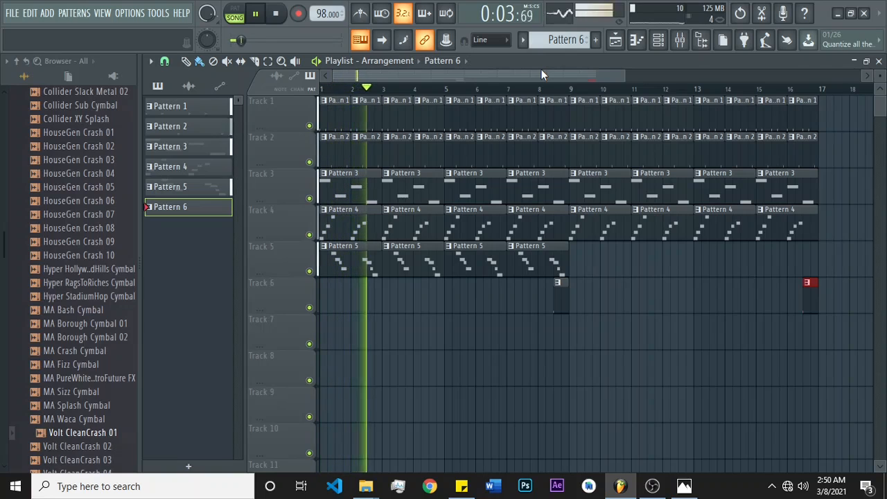
key("space")
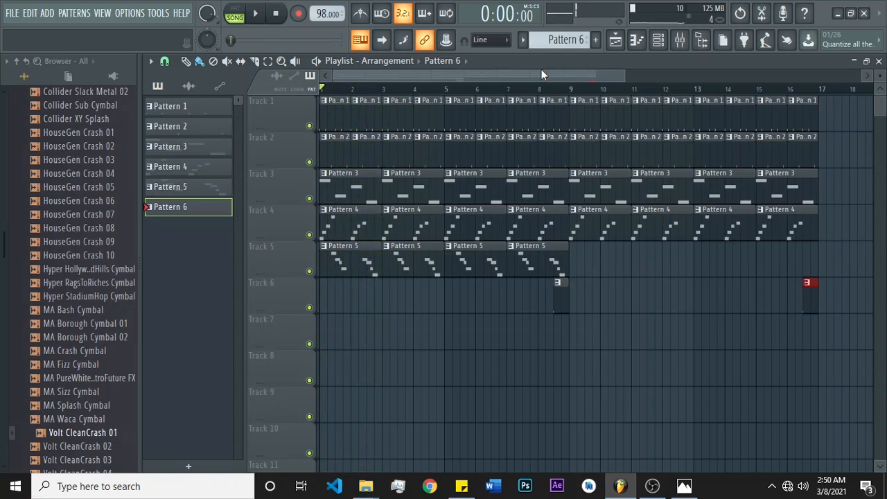